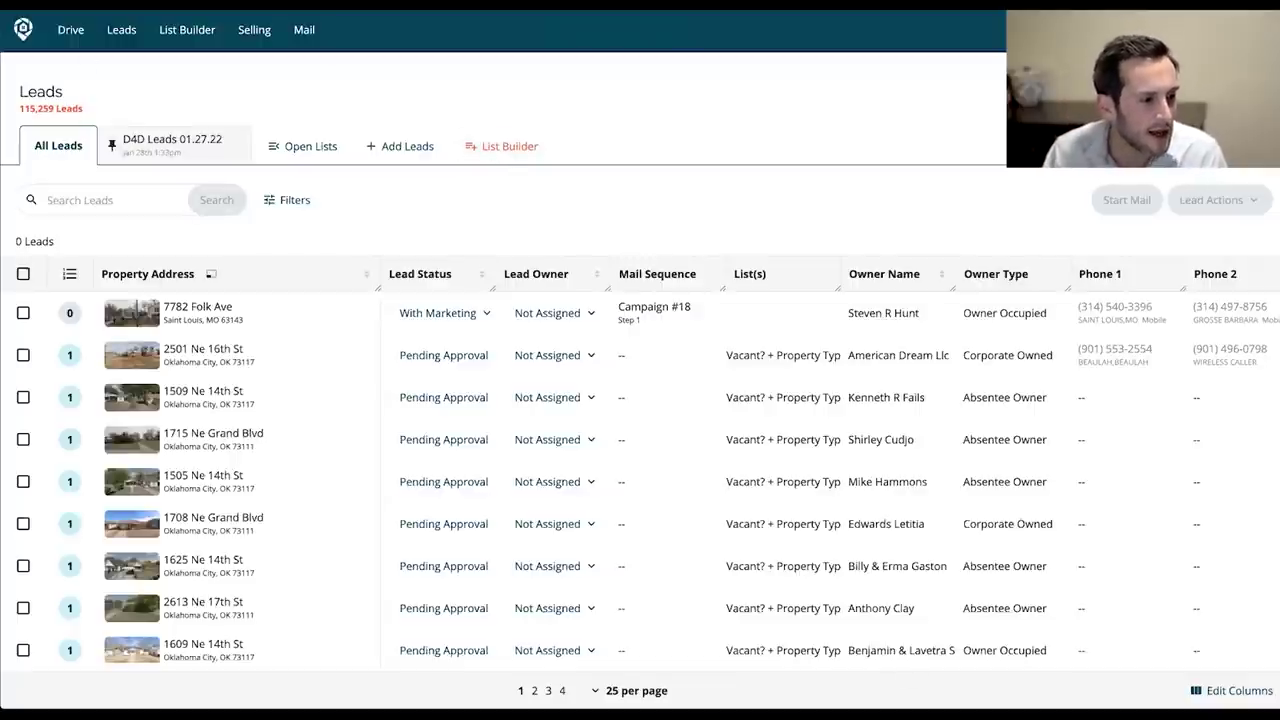
# Leave List Builder for the Drive map of past drives totalling 6 hrs 19 min and 77,389 leads.
pyautogui.click(187, 29)
pyautogui.click(70, 32)
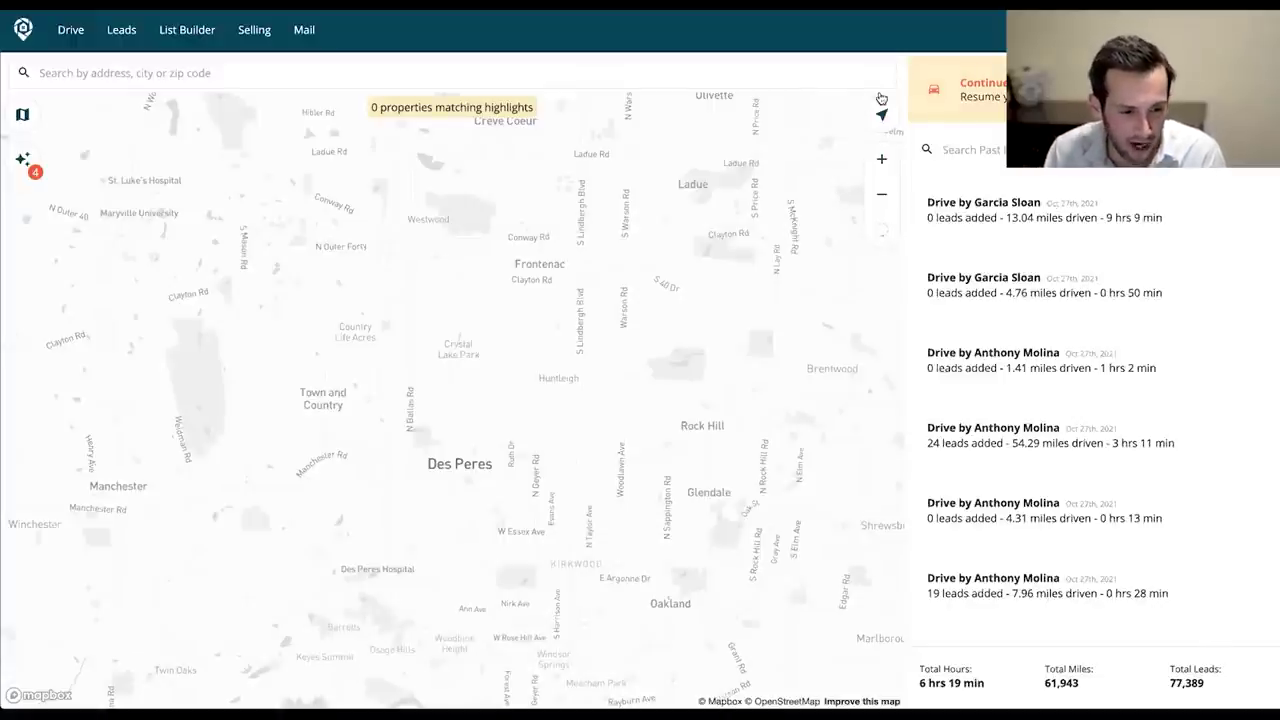
# Resume the unfinished virtual drive, then close its Street View to end it.
pyautogui.click(64, 34)
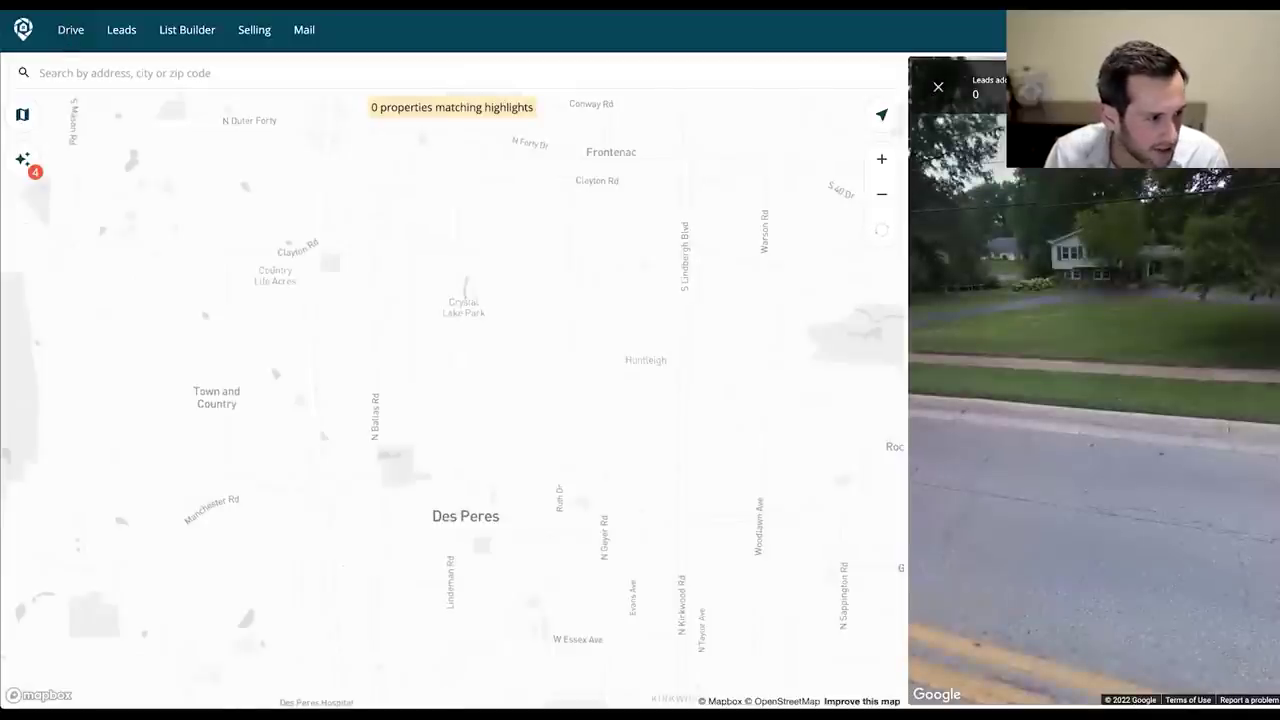
pyautogui.click(938, 92)
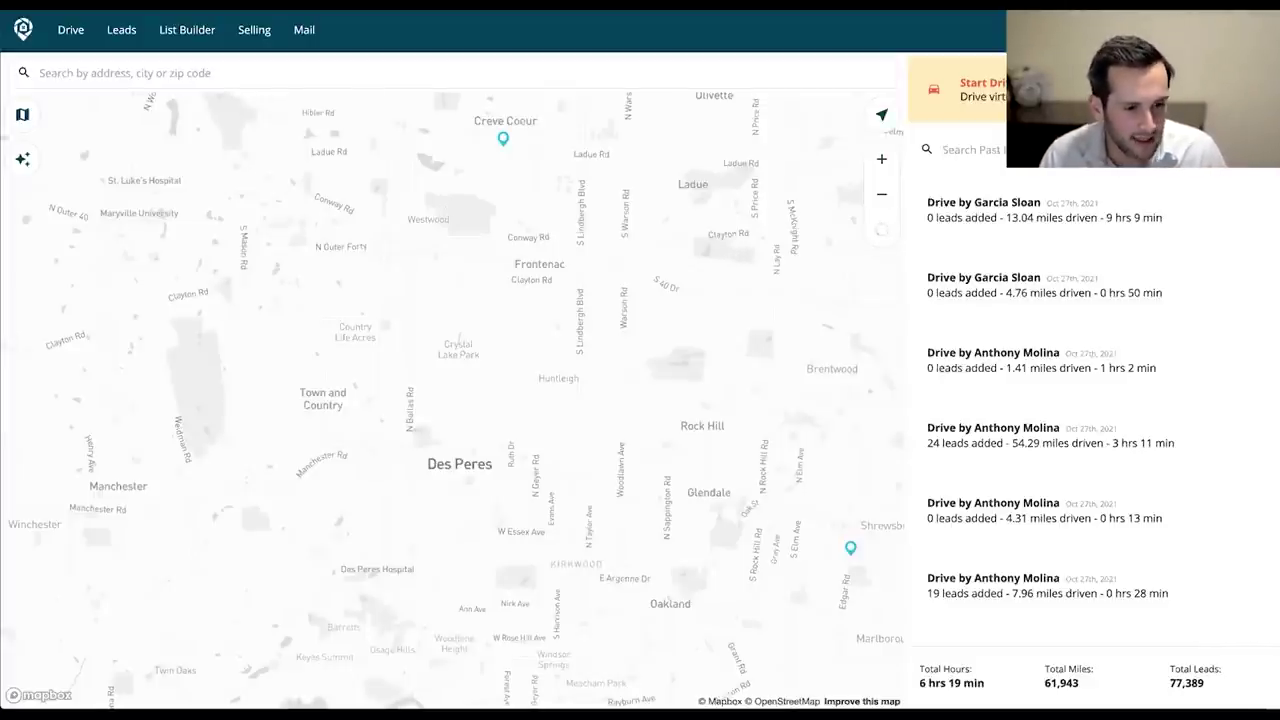
# Start a new drive, jump the map to St. Louis, MO, and zoom onto East St. Louis.
pyautogui.click(960, 88)
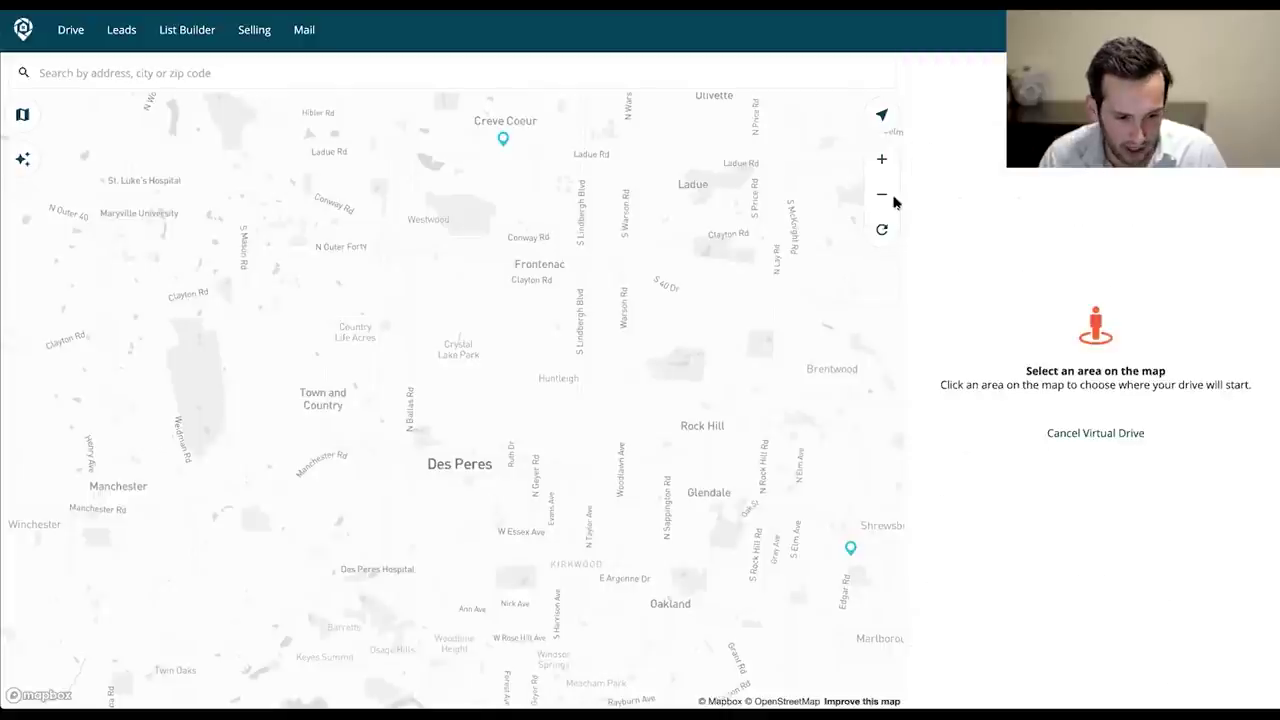
pyautogui.click(521, 68)
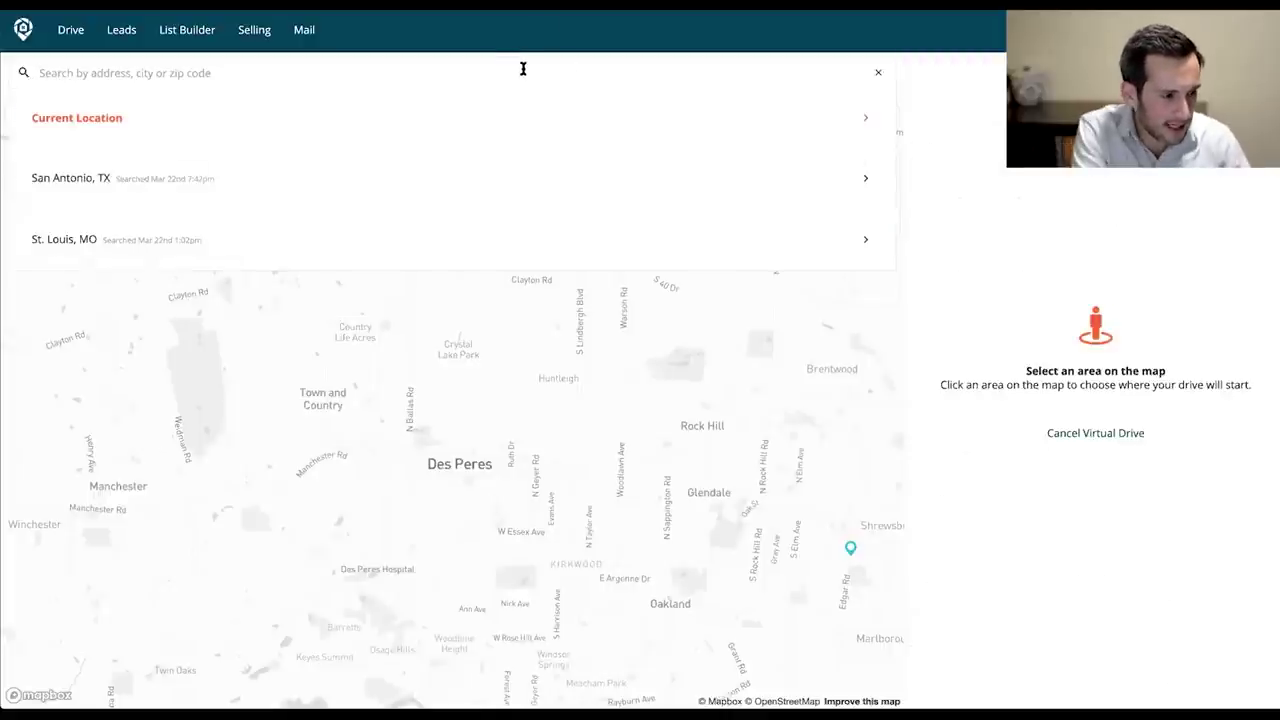
pyautogui.click(234, 237)
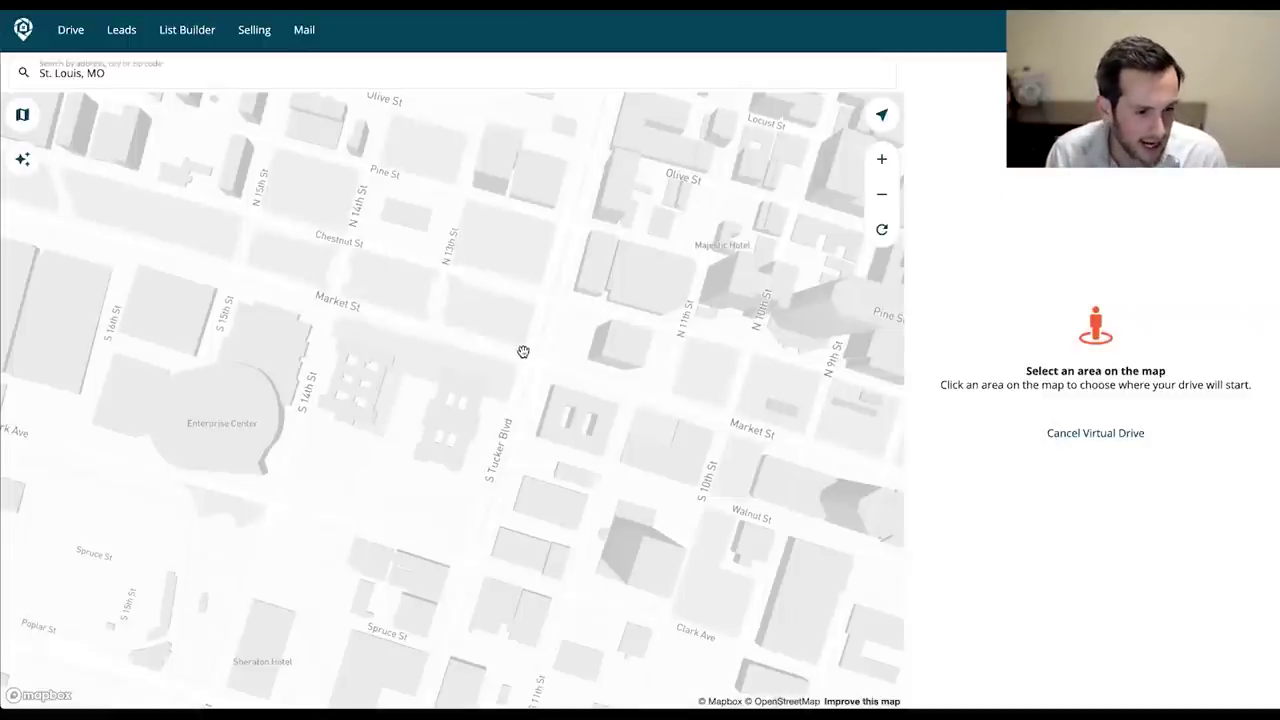
pyautogui.scroll(-5, 560, 340)
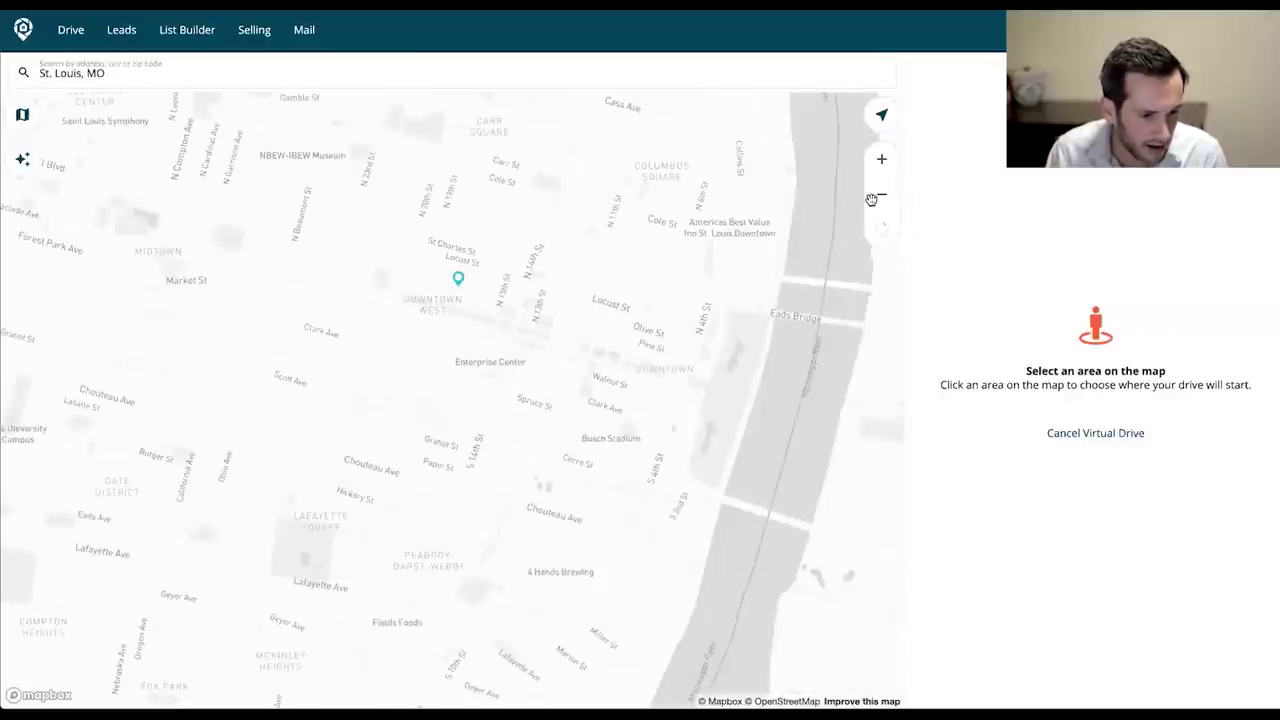
pyautogui.click(882, 197)
pyautogui.click(882, 197)
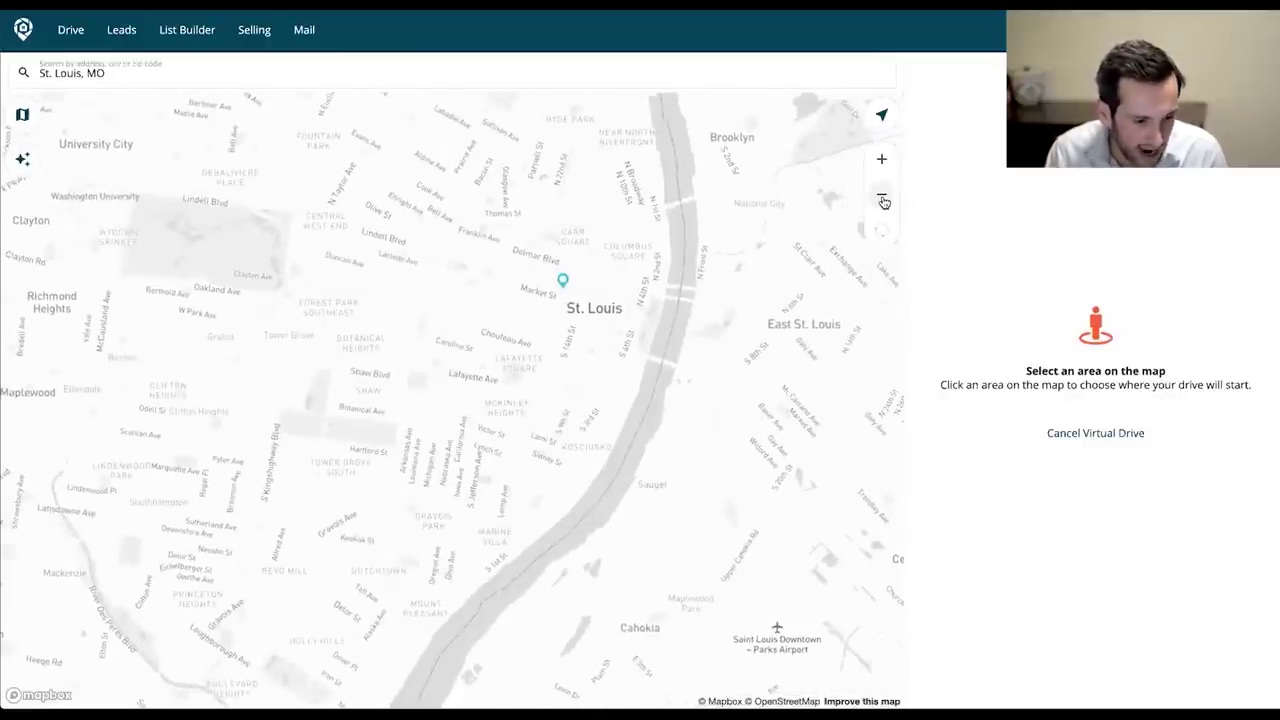
pyautogui.click(882, 197)
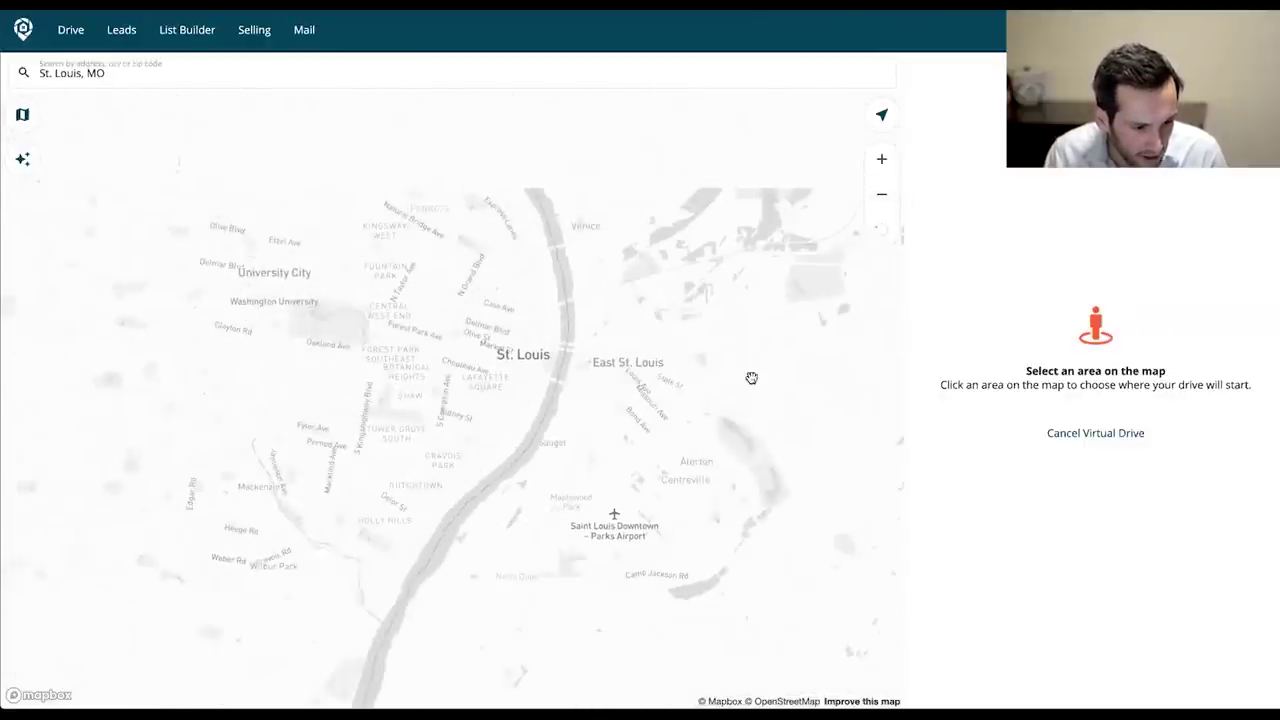
pyautogui.scroll(3, 749, 377)
pyautogui.scroll(2, 450, 423)
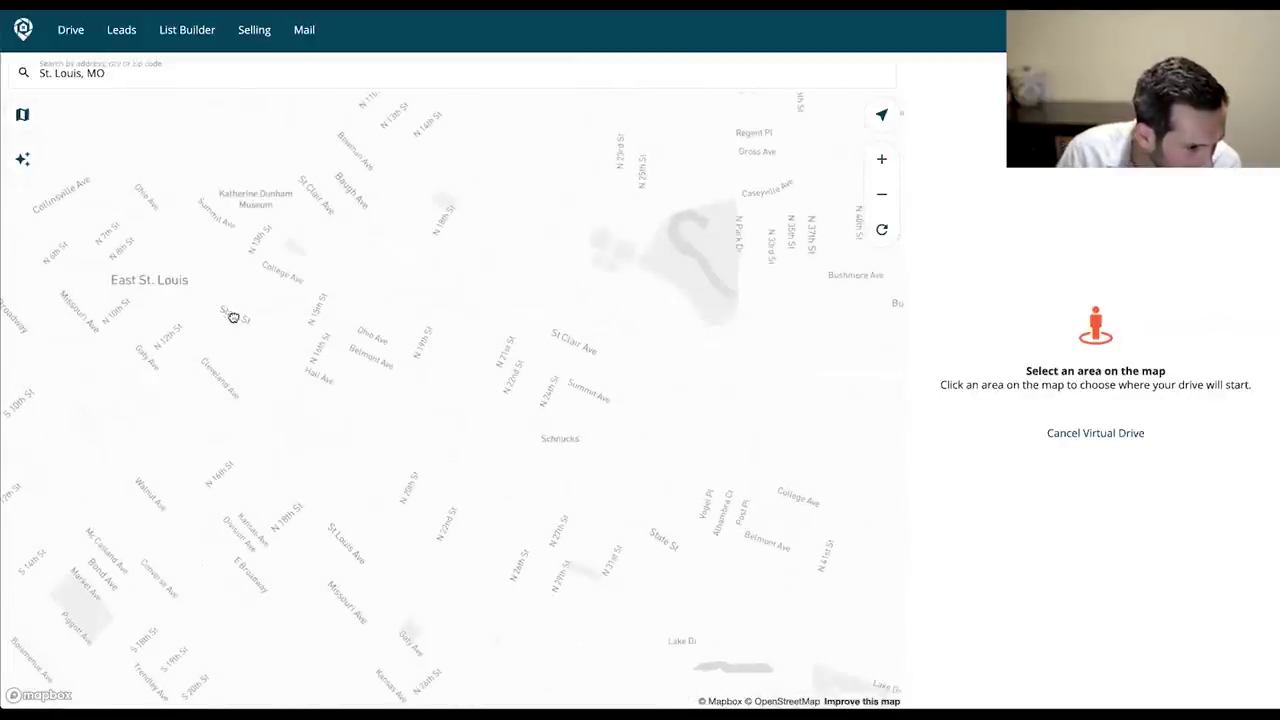
pyautogui.click(237, 320)
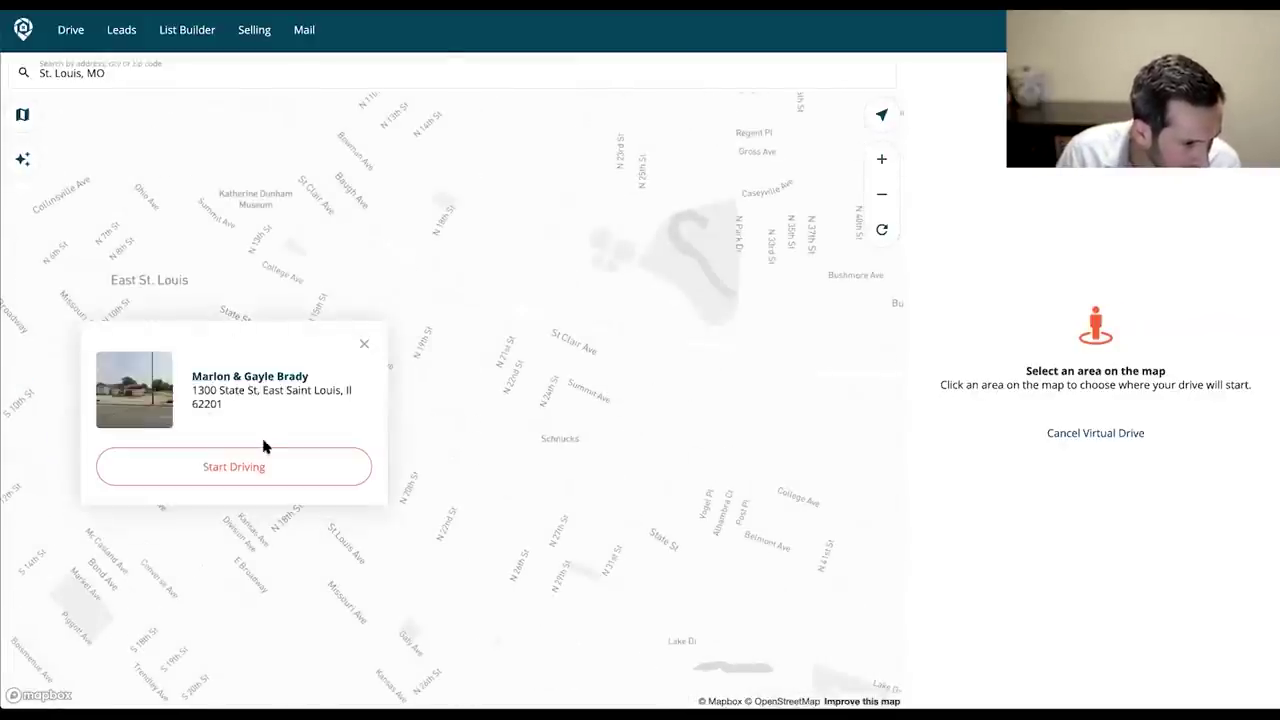
pyautogui.click(378, 467)
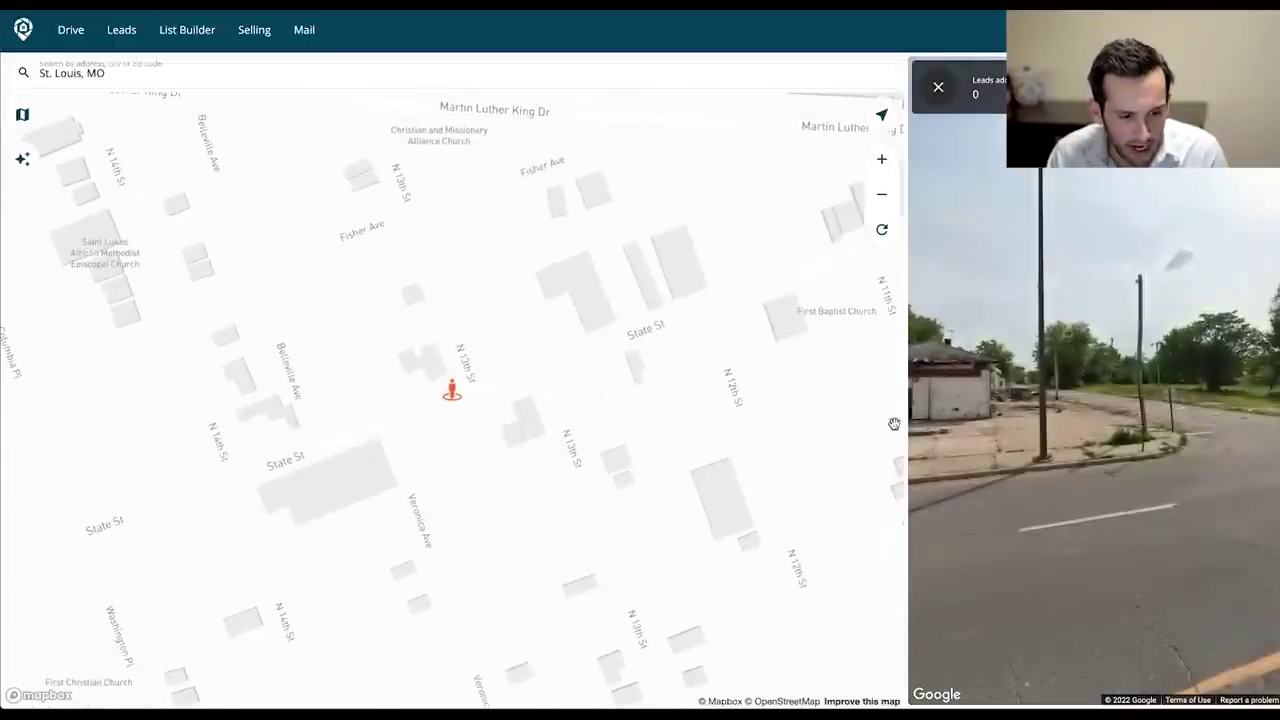
pyautogui.click(1143, 380)
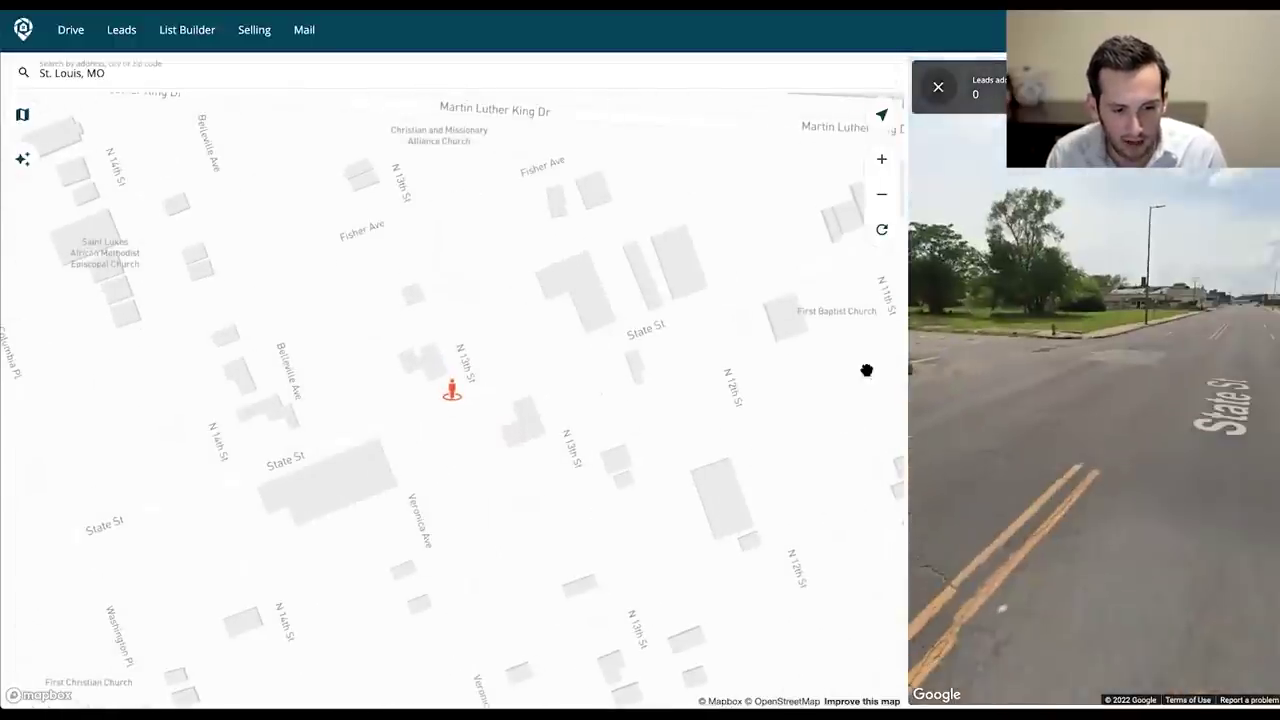
pyautogui.click(991, 401)
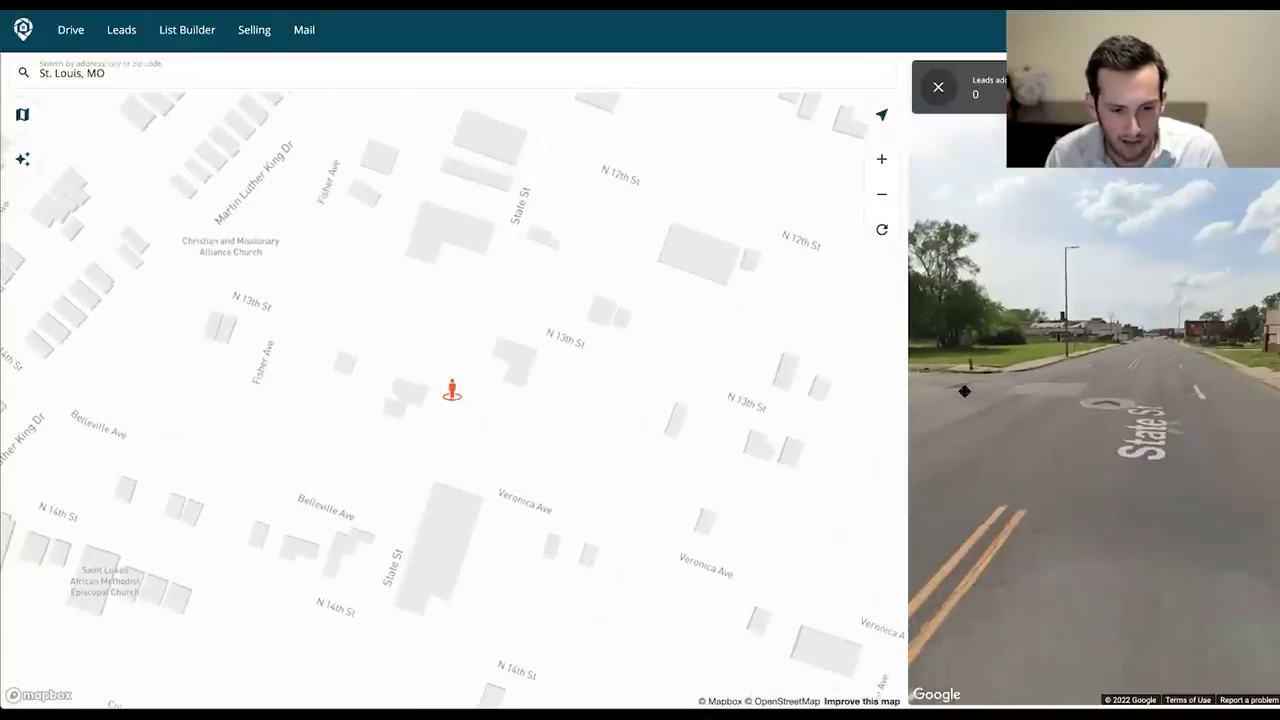
pyautogui.click(1176, 362)
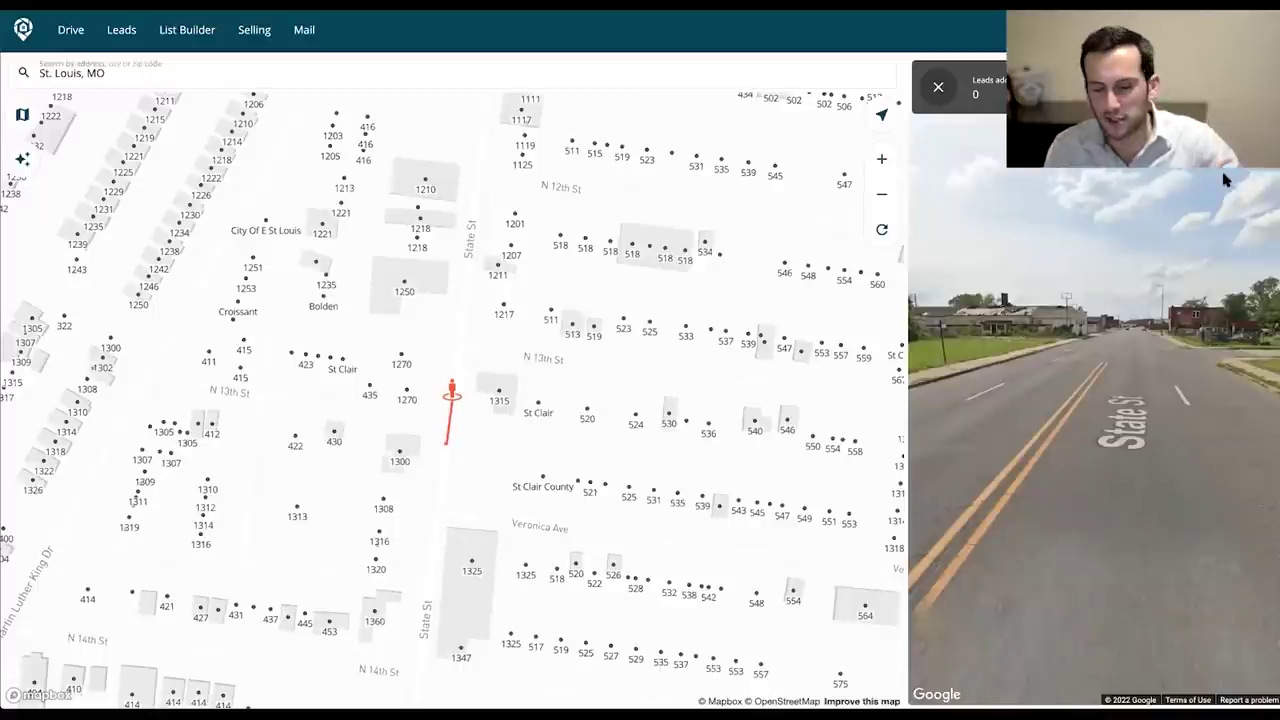
pyautogui.click(1169, 401)
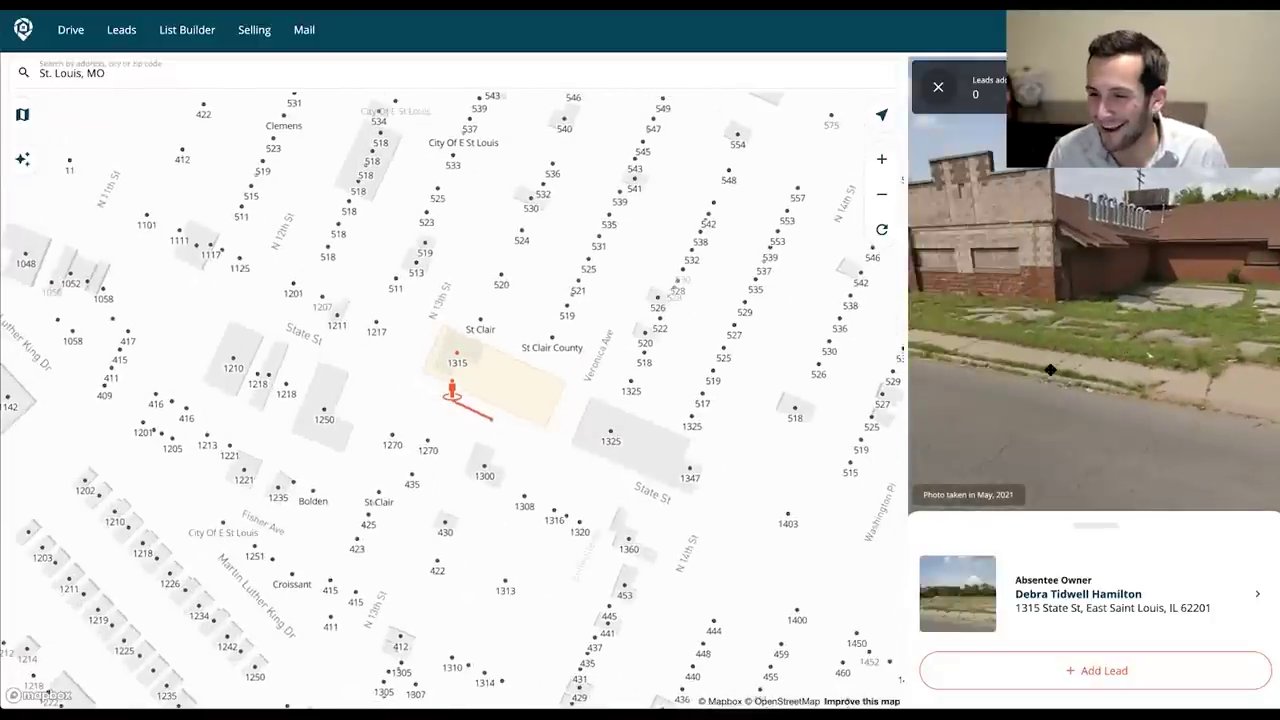
pyautogui.moveTo(1050, 370); pyautogui.dragTo(1108, 382)
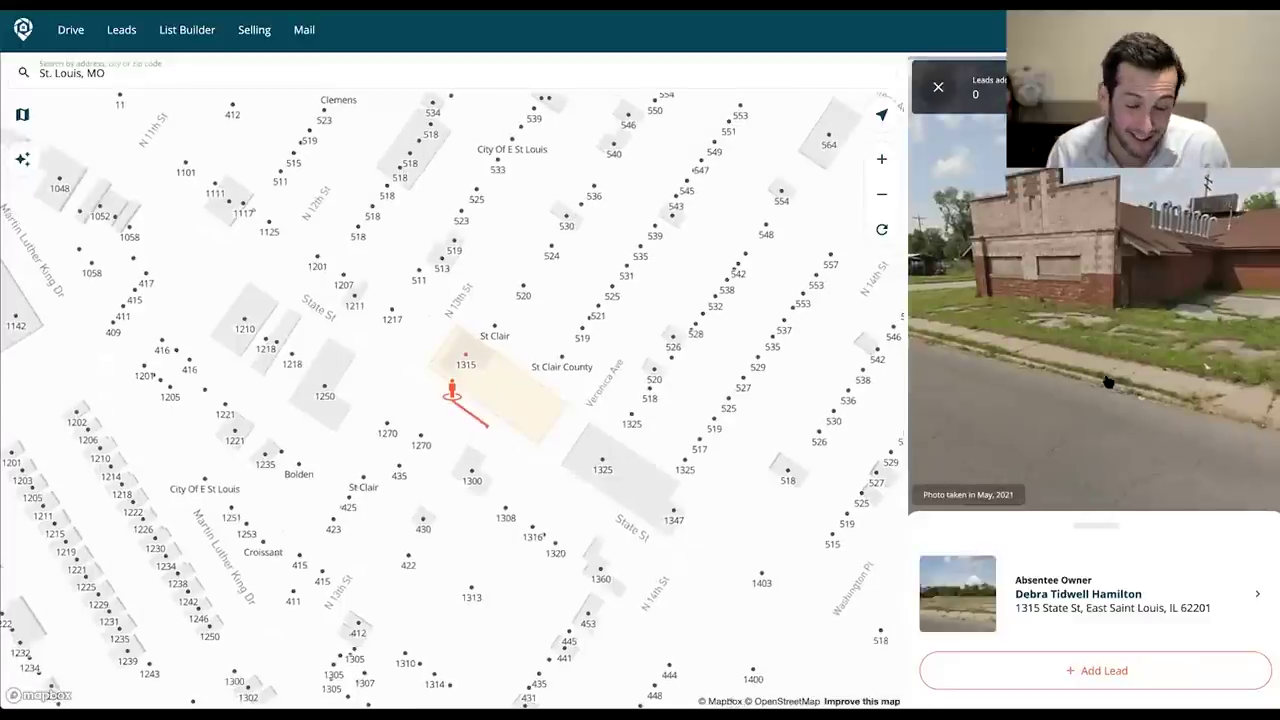
pyautogui.click(1108, 464)
pyautogui.moveTo(1175, 349)
pyautogui.mouseDown()
pyautogui.moveTo(1014, 406)
pyautogui.moveTo(1255, 392)
pyautogui.mouseUp()
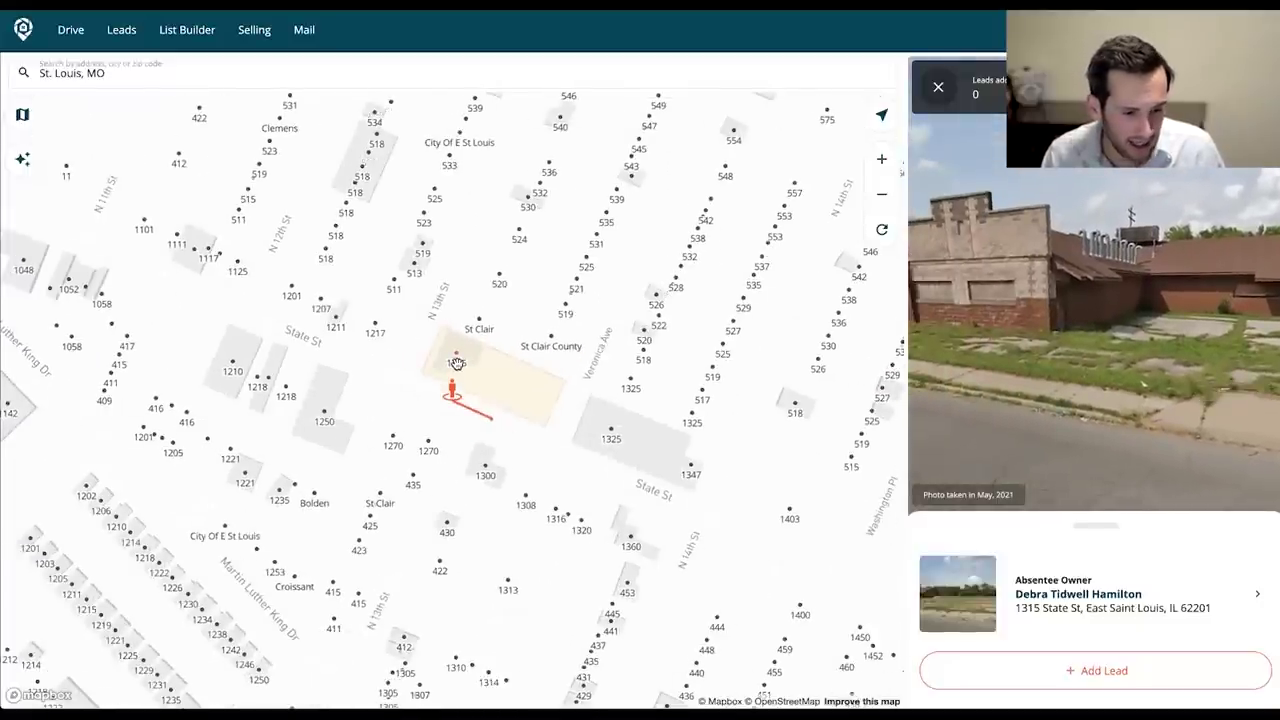
pyautogui.click(1101, 669)
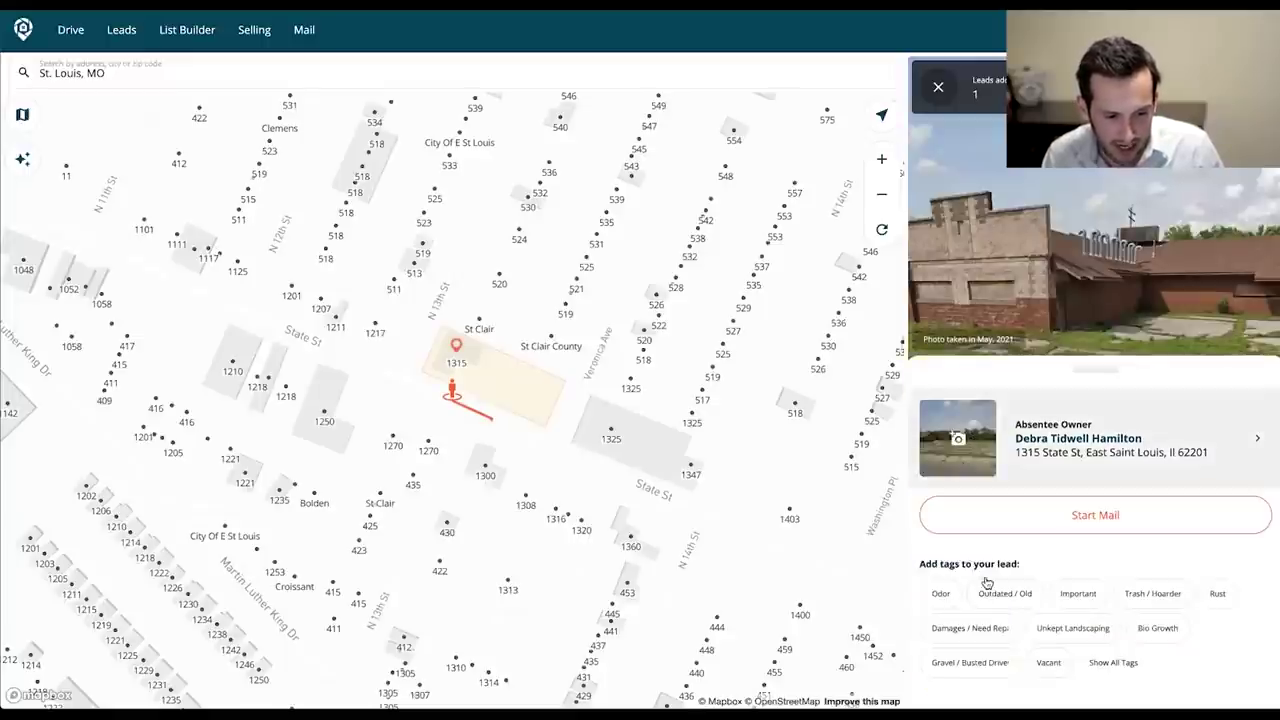
pyautogui.click(976, 601)
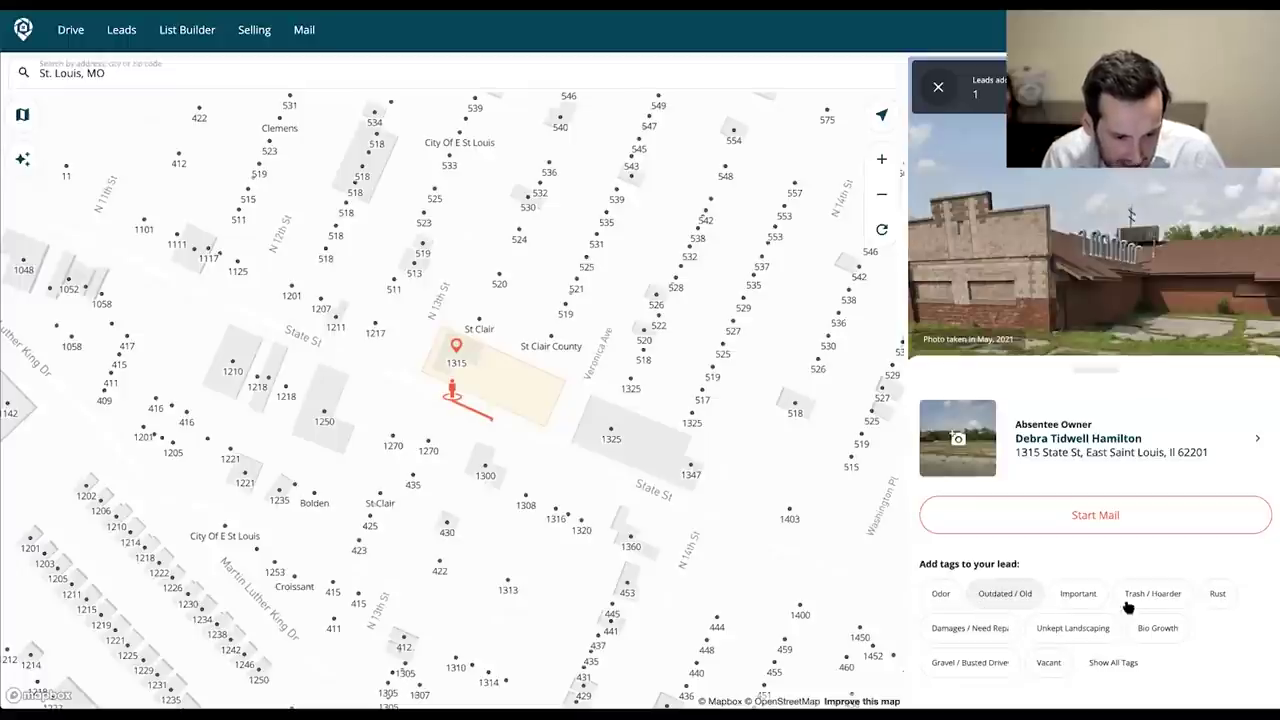
pyautogui.click(1067, 638)
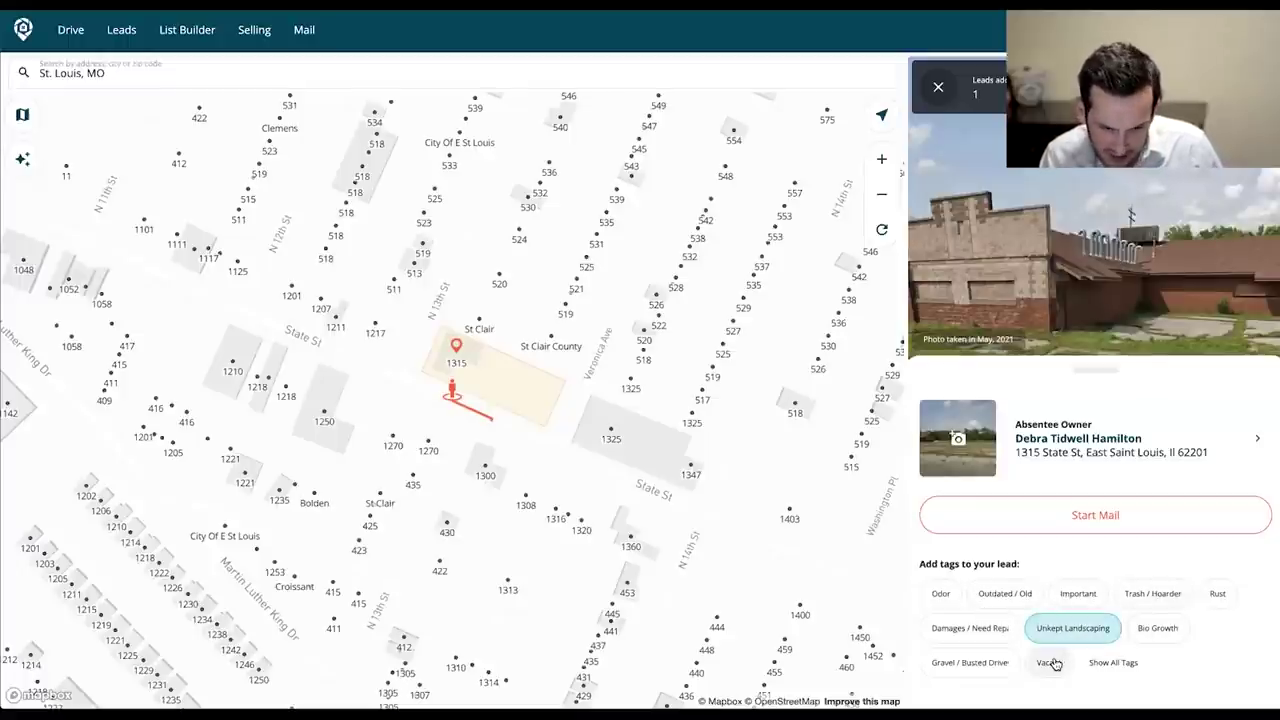
pyautogui.click(1058, 664)
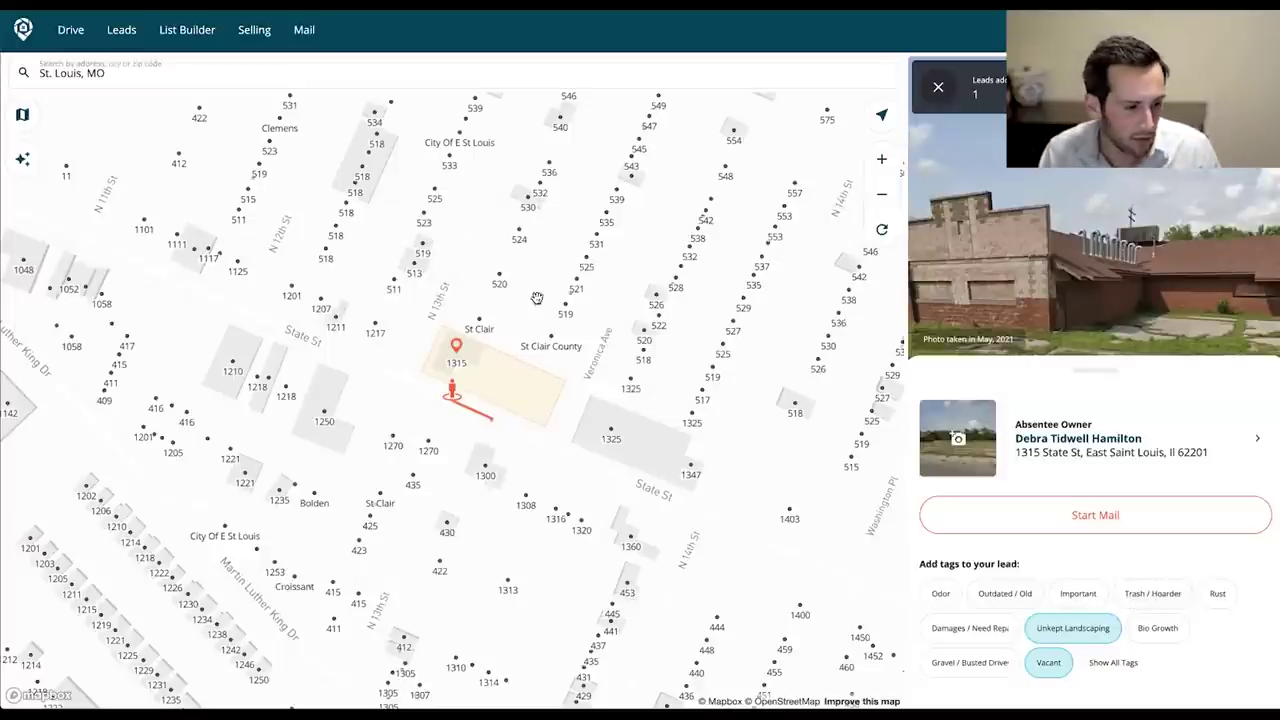
pyautogui.moveTo(774, 308); pyautogui.dragTo(793, 317)
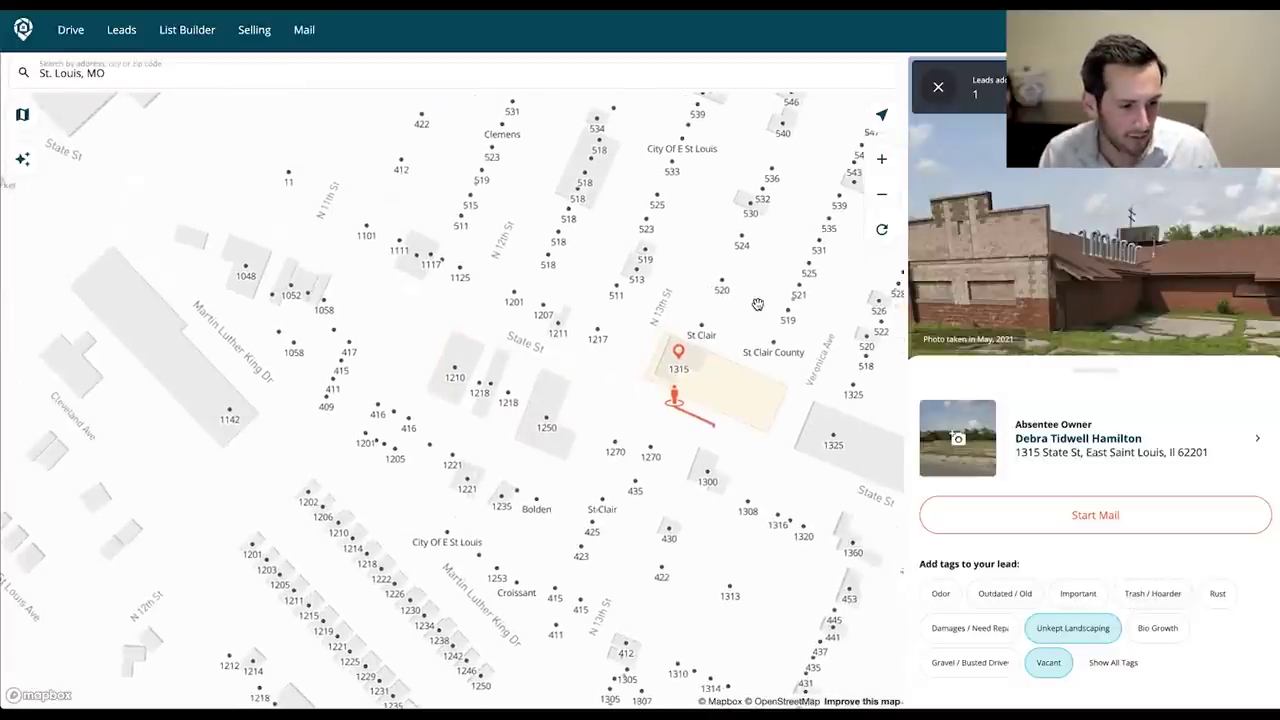
pyautogui.click(591, 369)
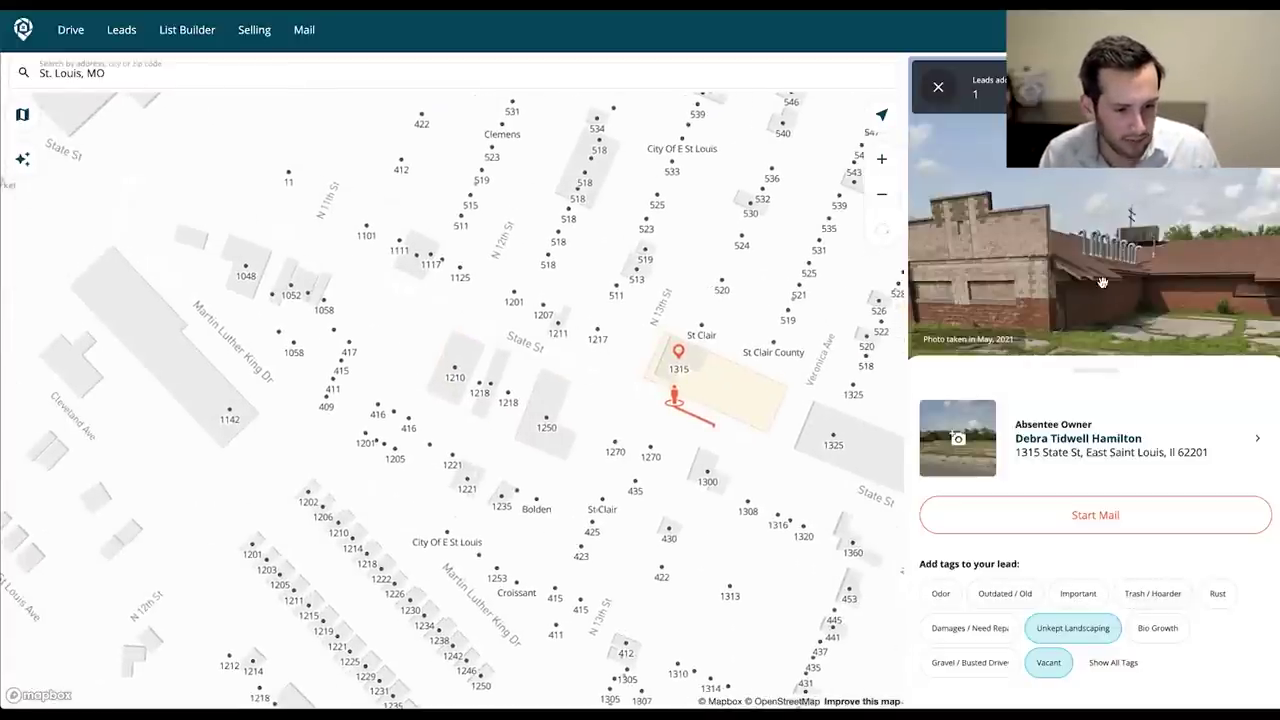
pyautogui.click(930, 92)
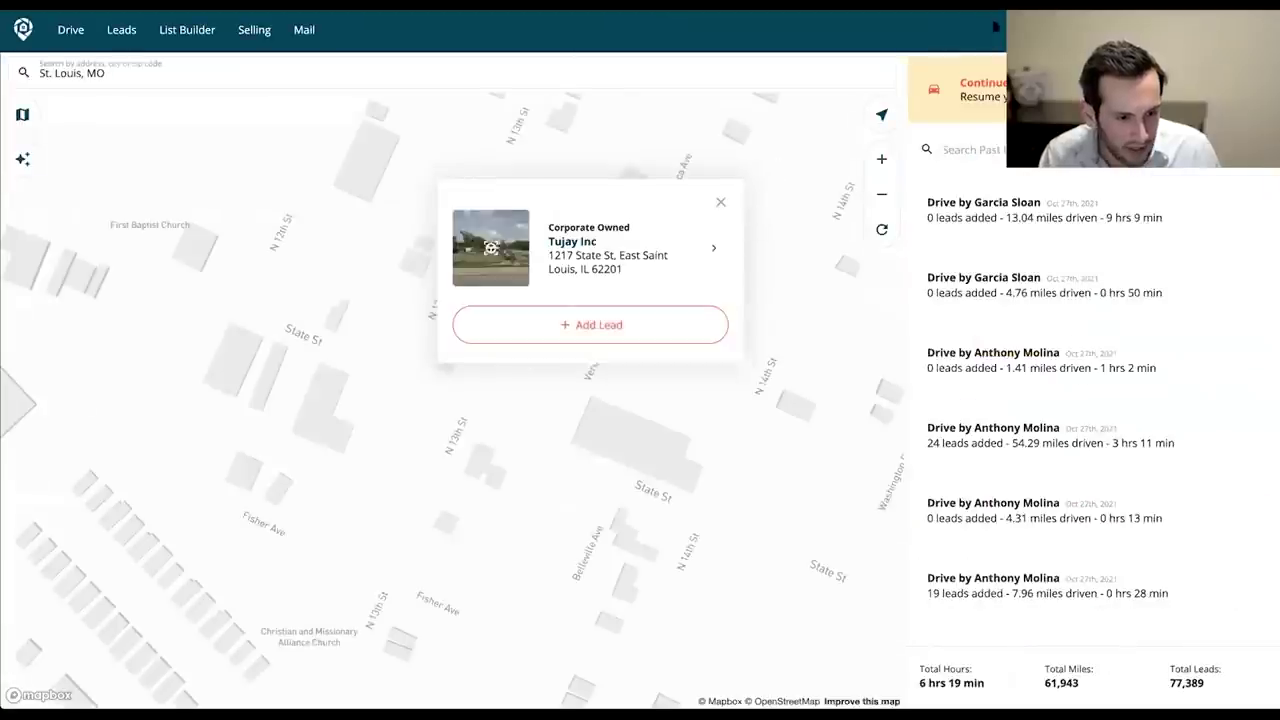
pyautogui.click(420, 377)
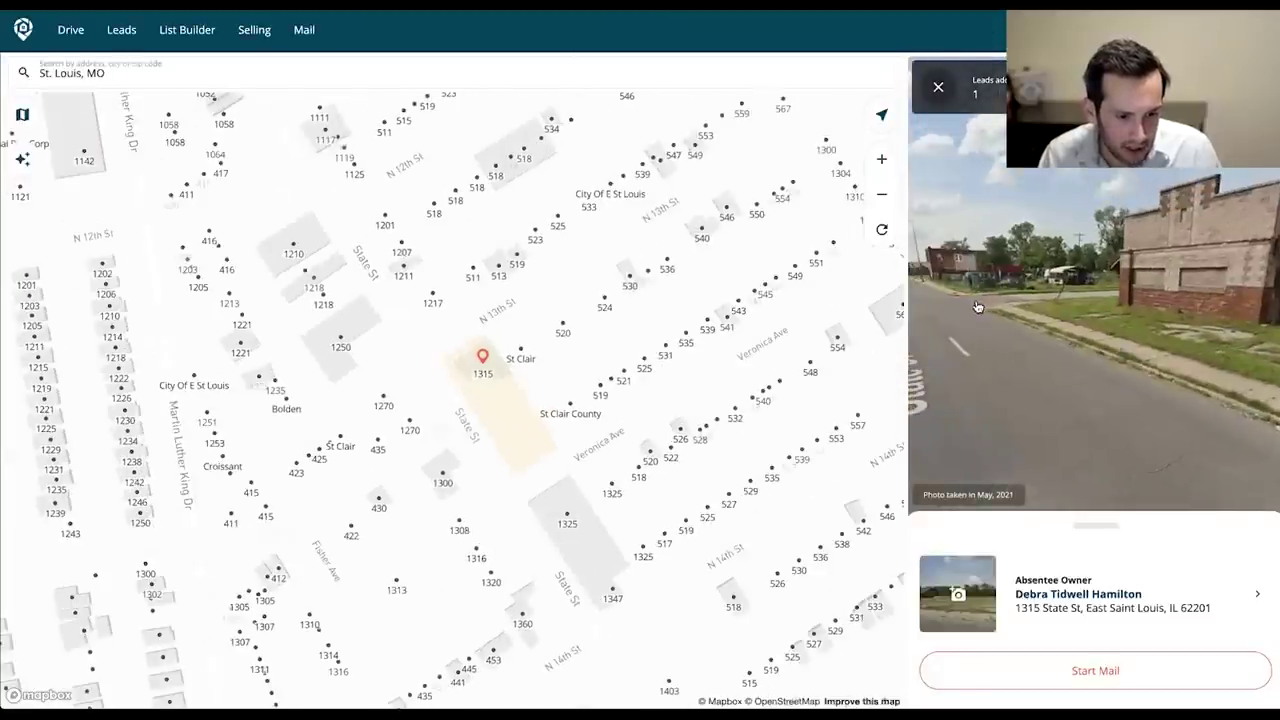
pyautogui.moveTo(969, 310); pyautogui.dragTo(999, 334)
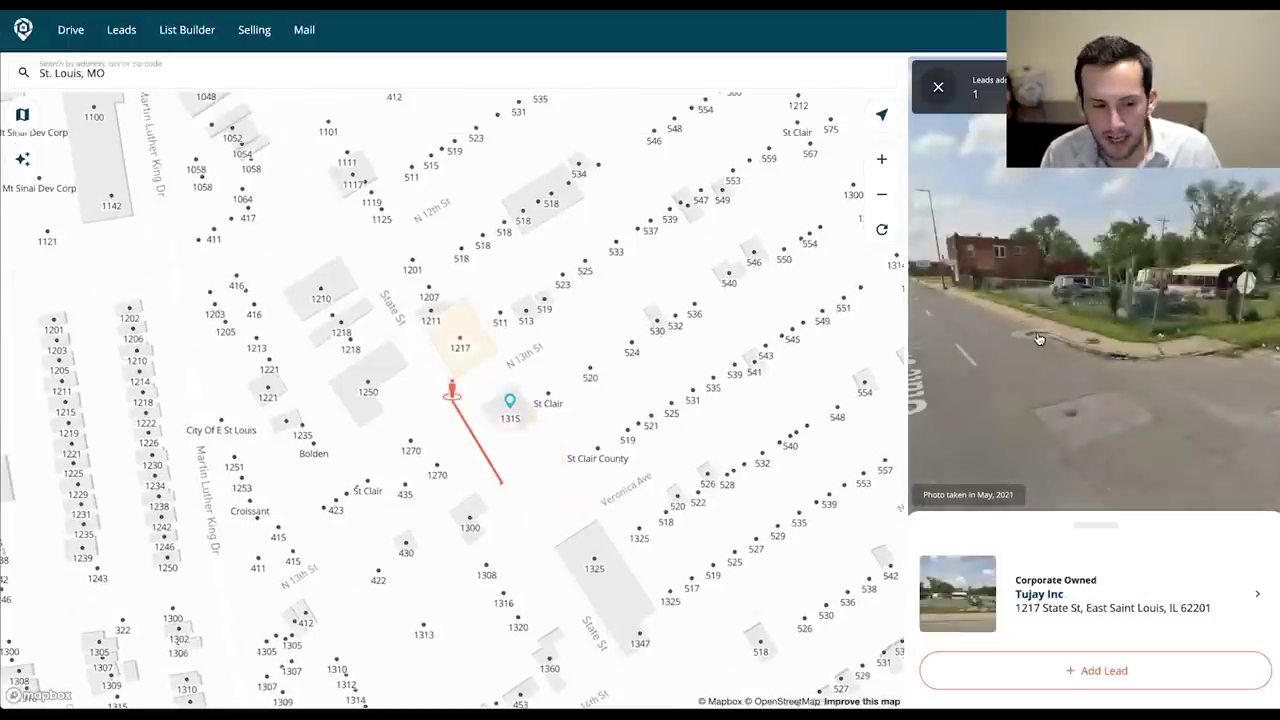
pyautogui.click(1105, 290)
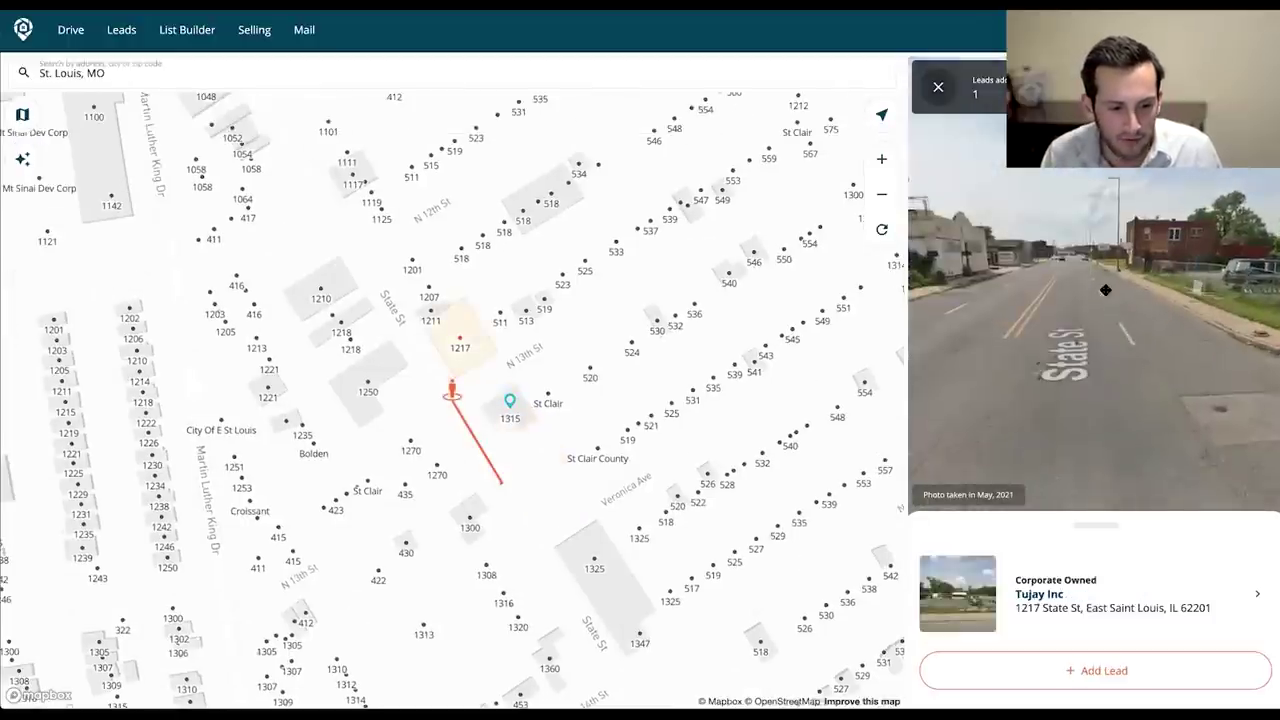
pyautogui.click(1086, 290)
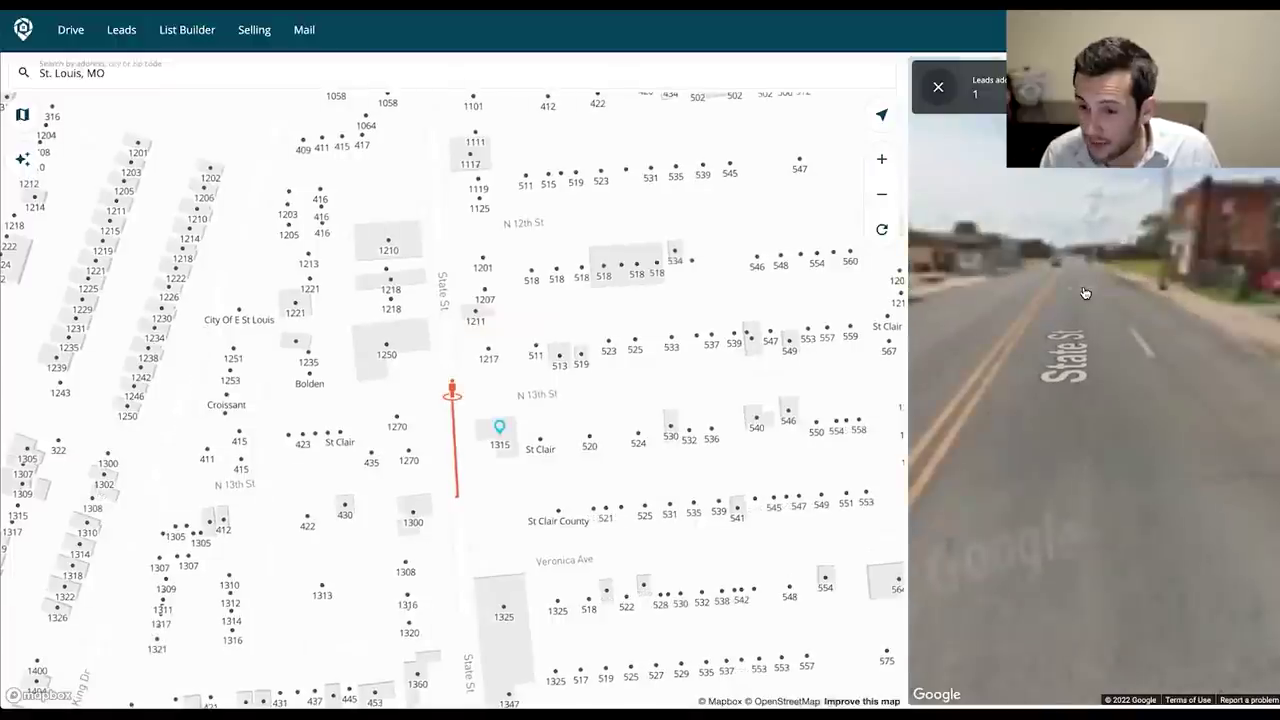
pyautogui.click(1062, 290)
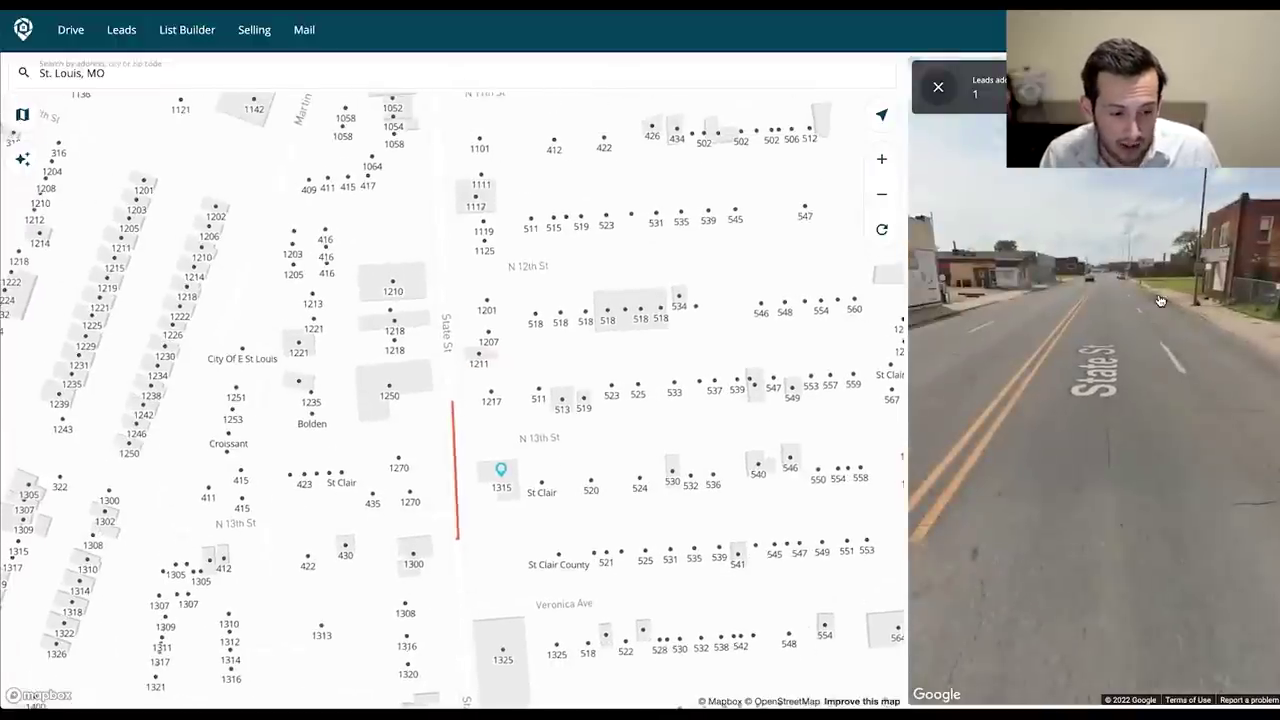
pyautogui.click(1160, 300)
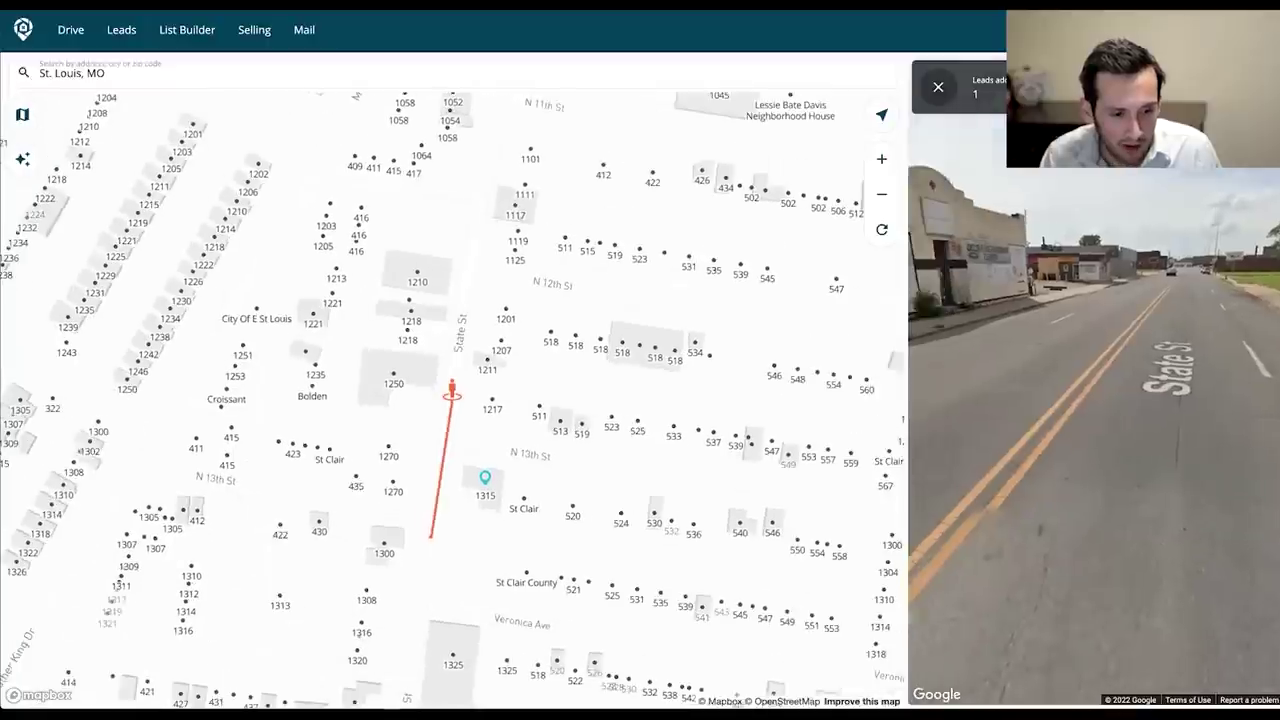
pyautogui.click(1054, 378)
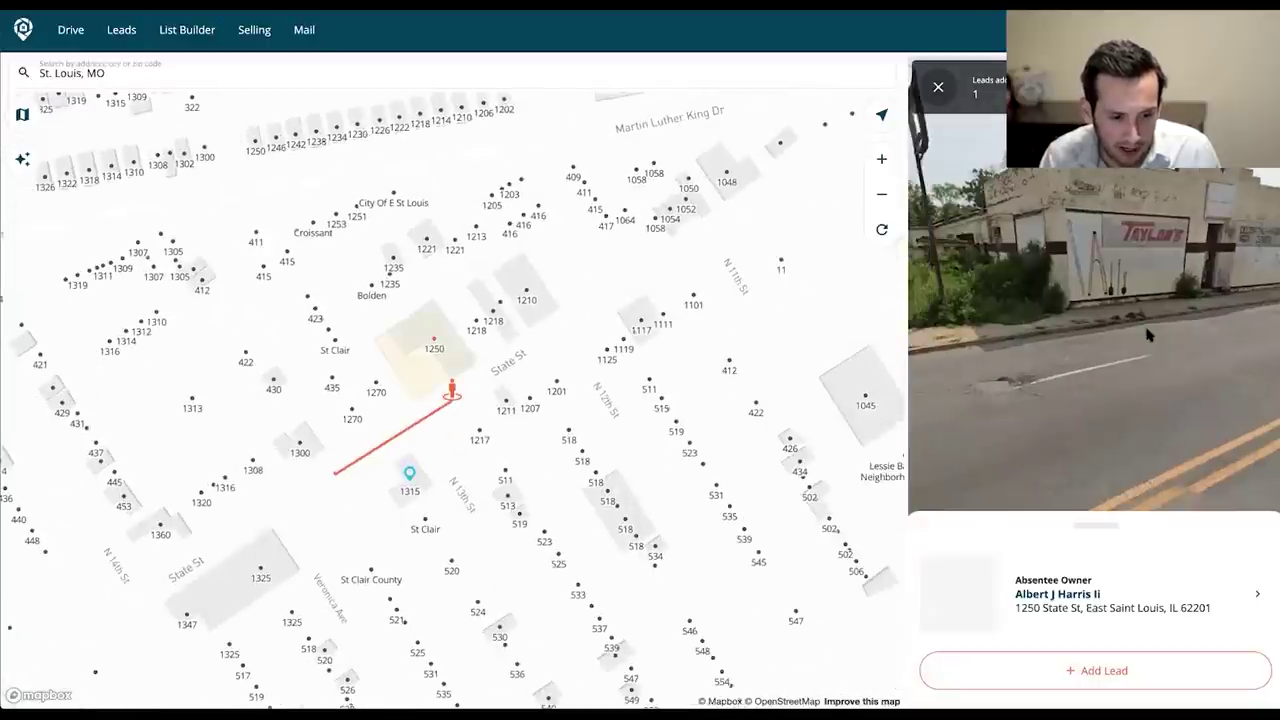
pyautogui.click(1054, 326)
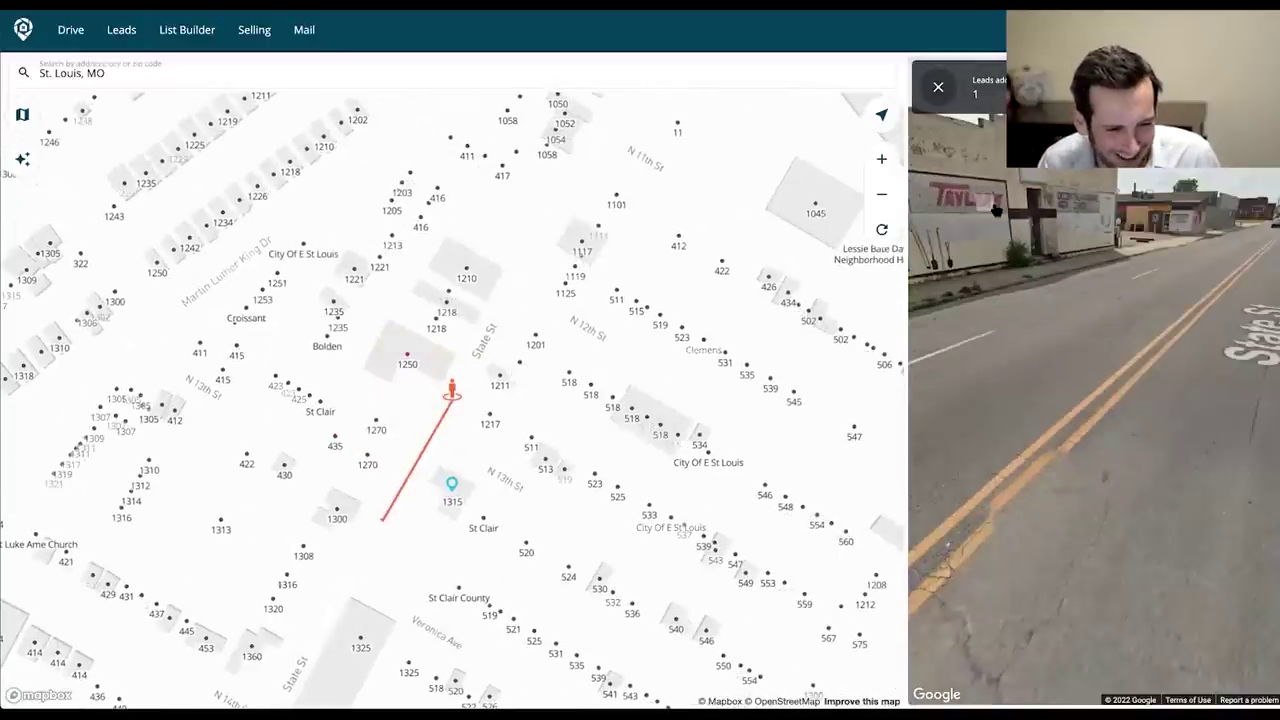
pyautogui.click(1045, 232)
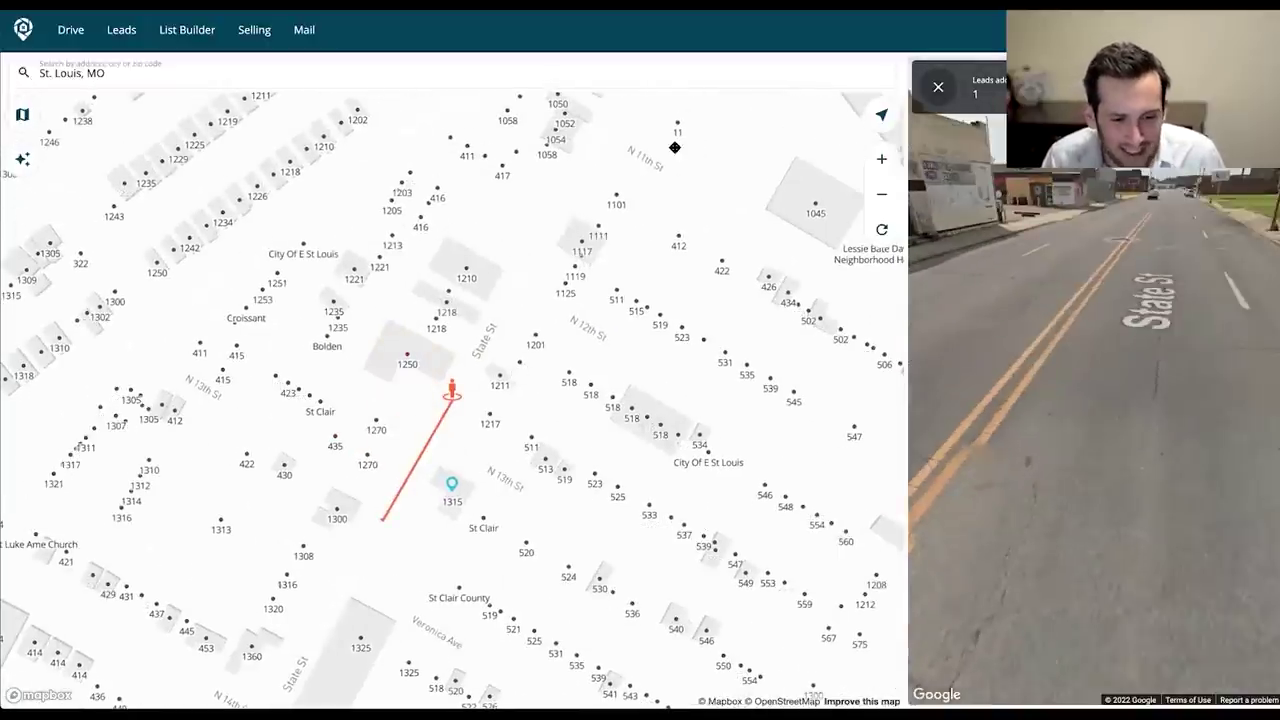
pyautogui.click(985, 198)
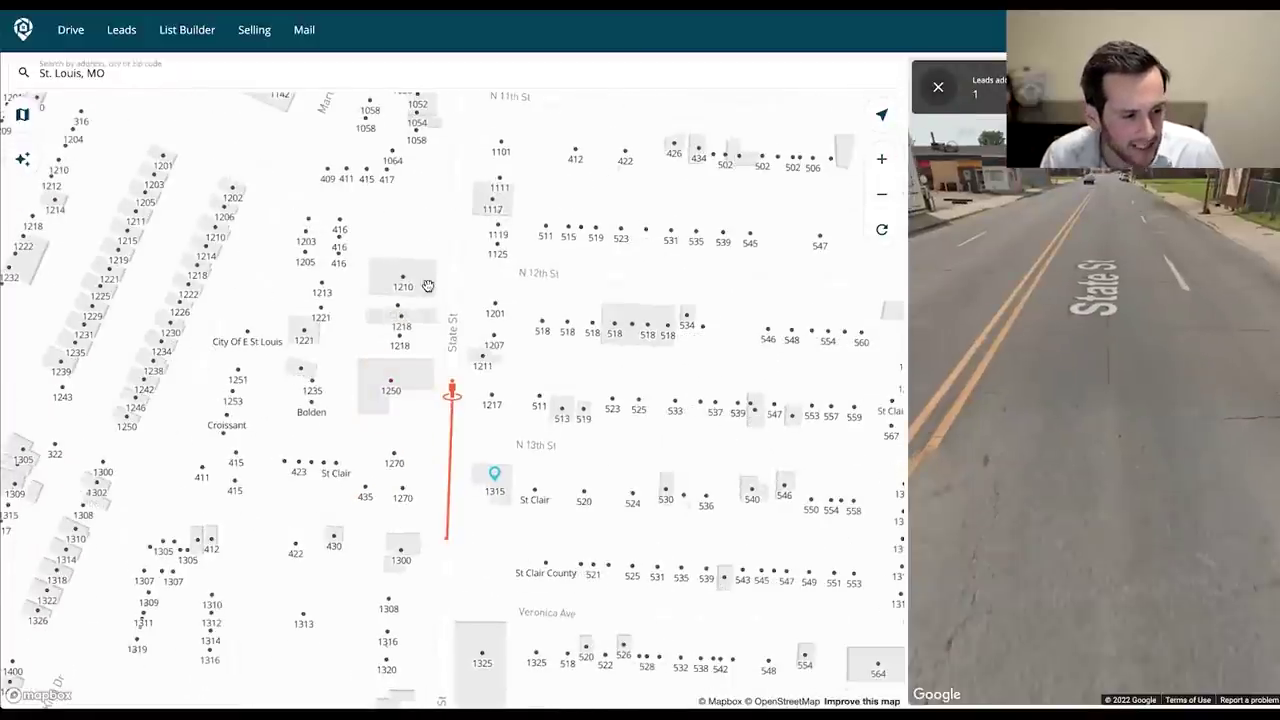
pyautogui.moveTo(586, 191); pyautogui.dragTo(583, 272)
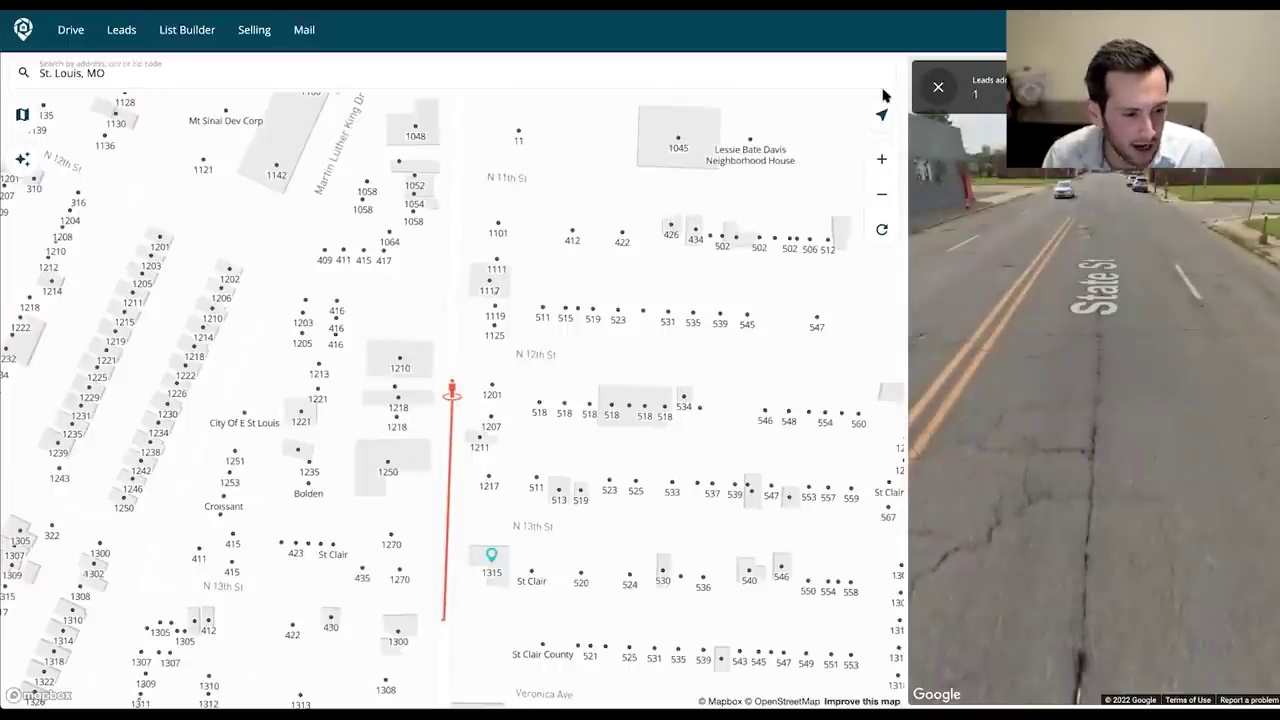
pyautogui.click(938, 88)
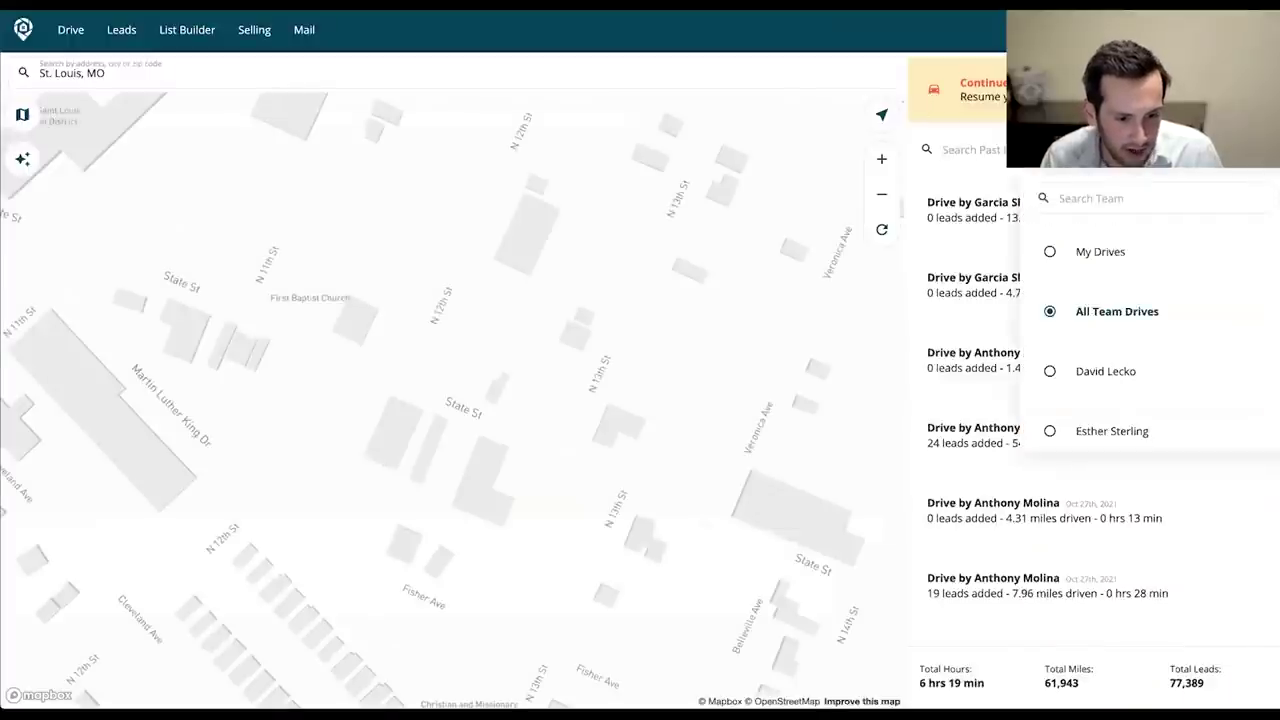
# Apply the saved High equity highlight to the map and zoom out one level.
pyautogui.scroll(-2, 1109, 349)
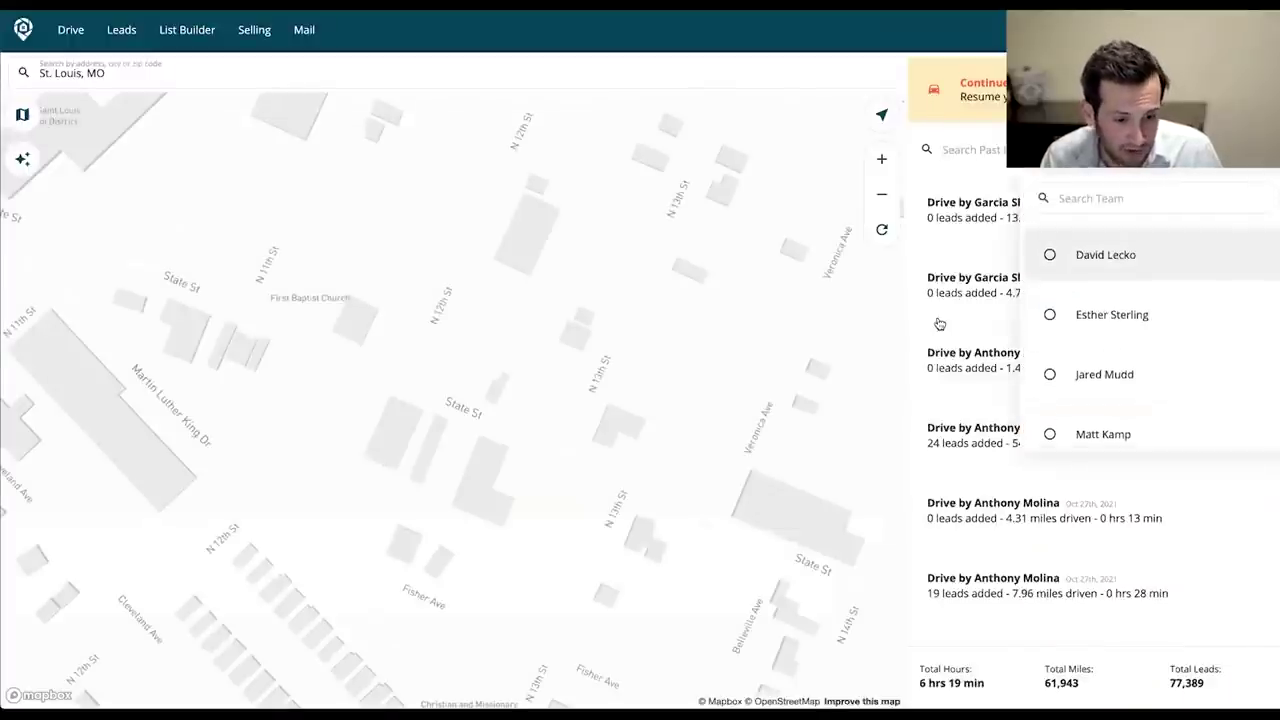
pyautogui.scroll(-2, 1227, 190)
pyautogui.click(22, 159)
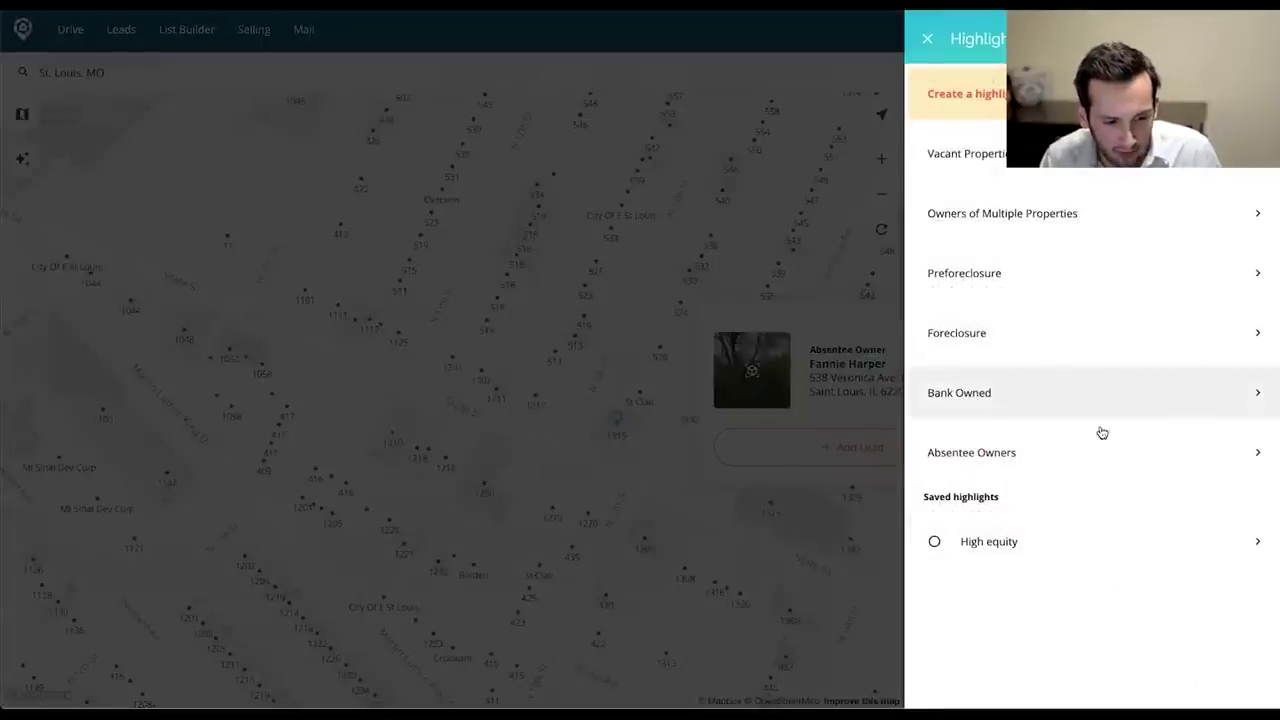
pyautogui.click(996, 542)
pyautogui.click(1251, 541)
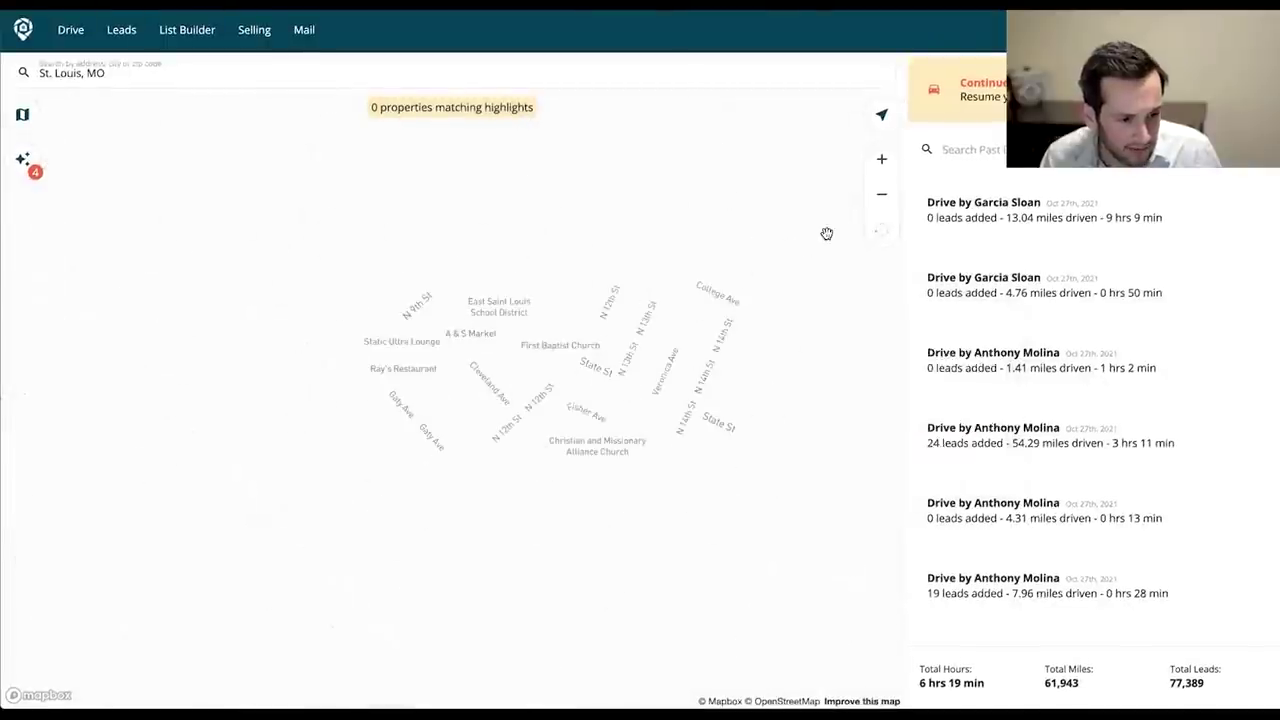
pyautogui.click(877, 200)
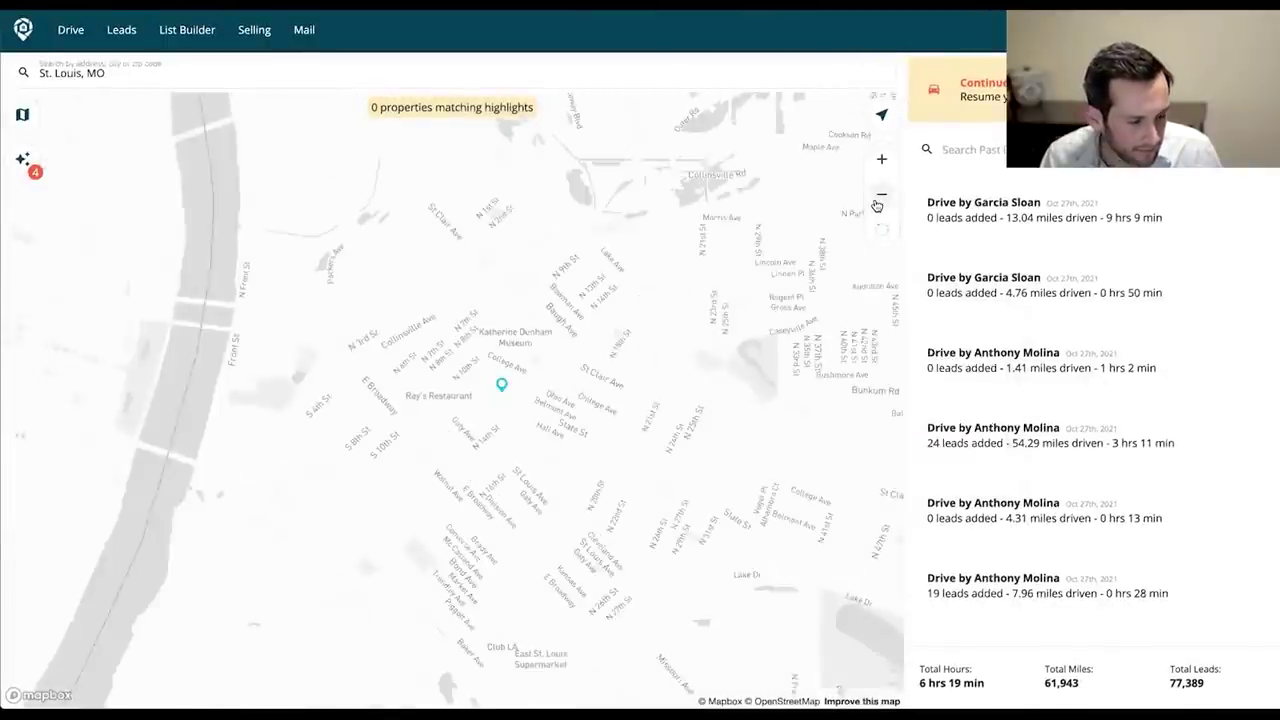
# Review the highlight's Sale Price and Building Square Feet conditions.
pyautogui.click(25, 163)
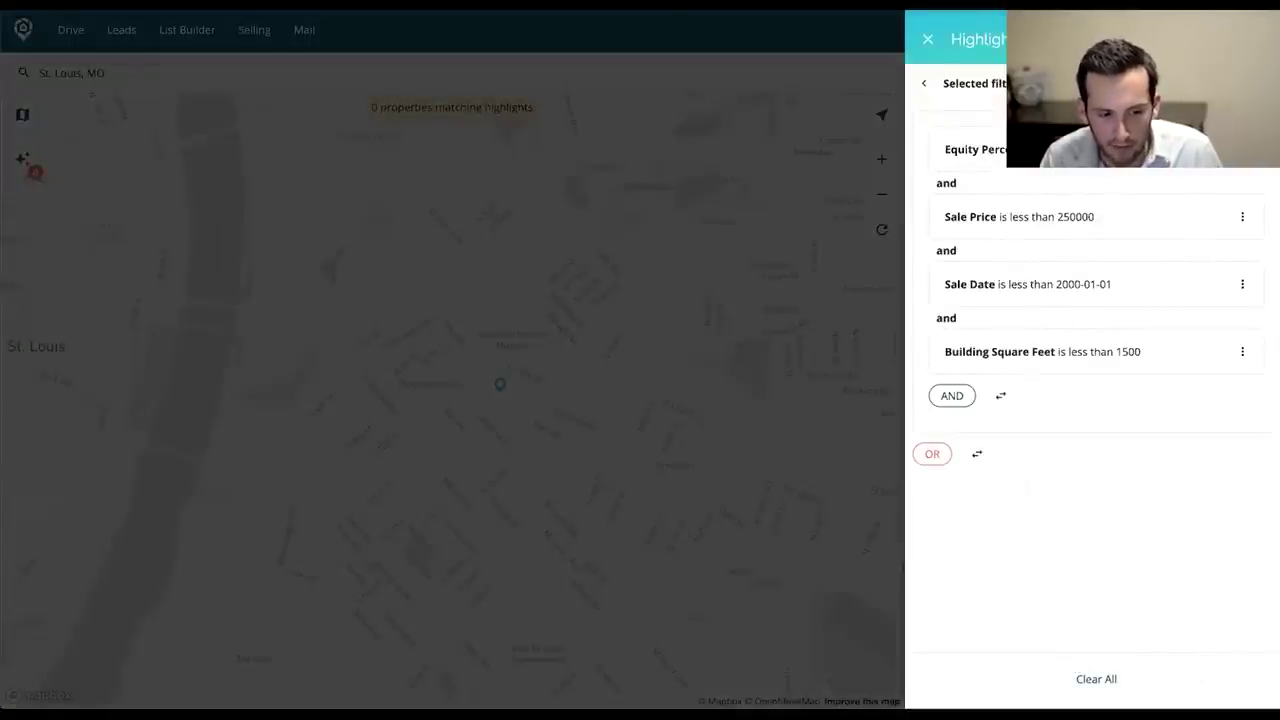
pyautogui.moveTo(940, 222); pyautogui.dragTo(940, 222)
pyautogui.moveTo(998, 350); pyautogui.dragTo(1234, 343)
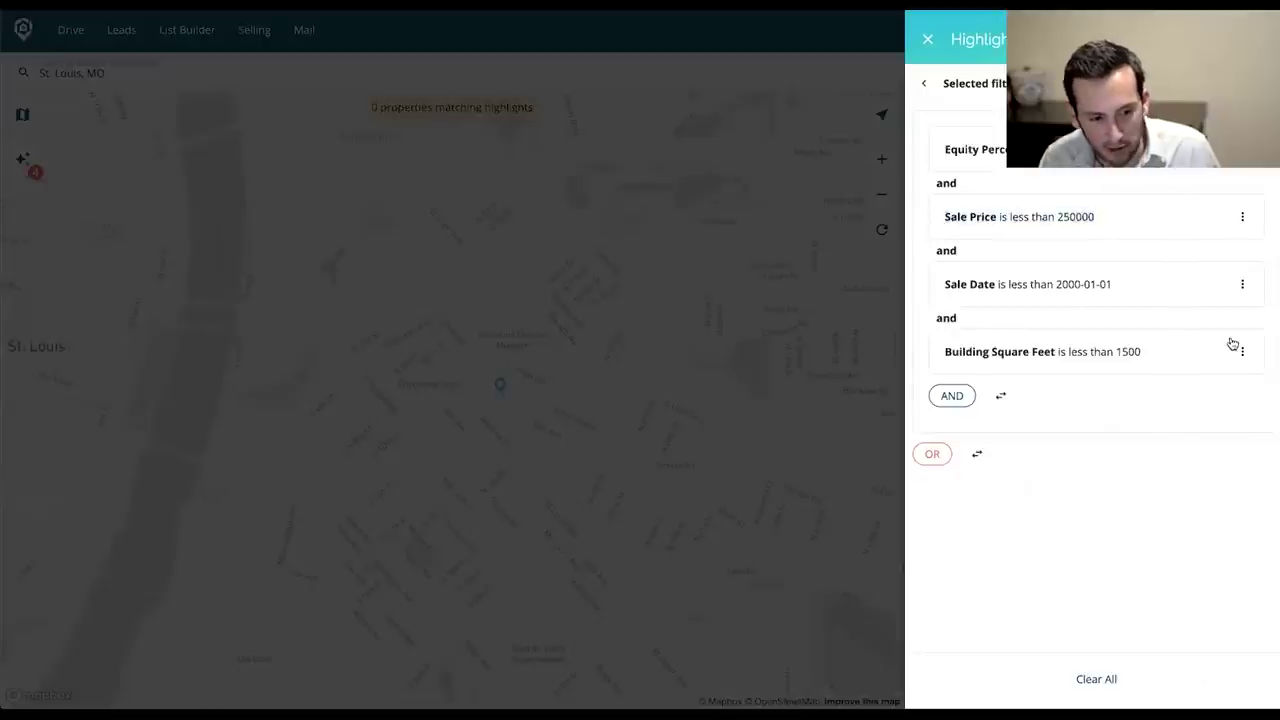
pyautogui.click(895, 390)
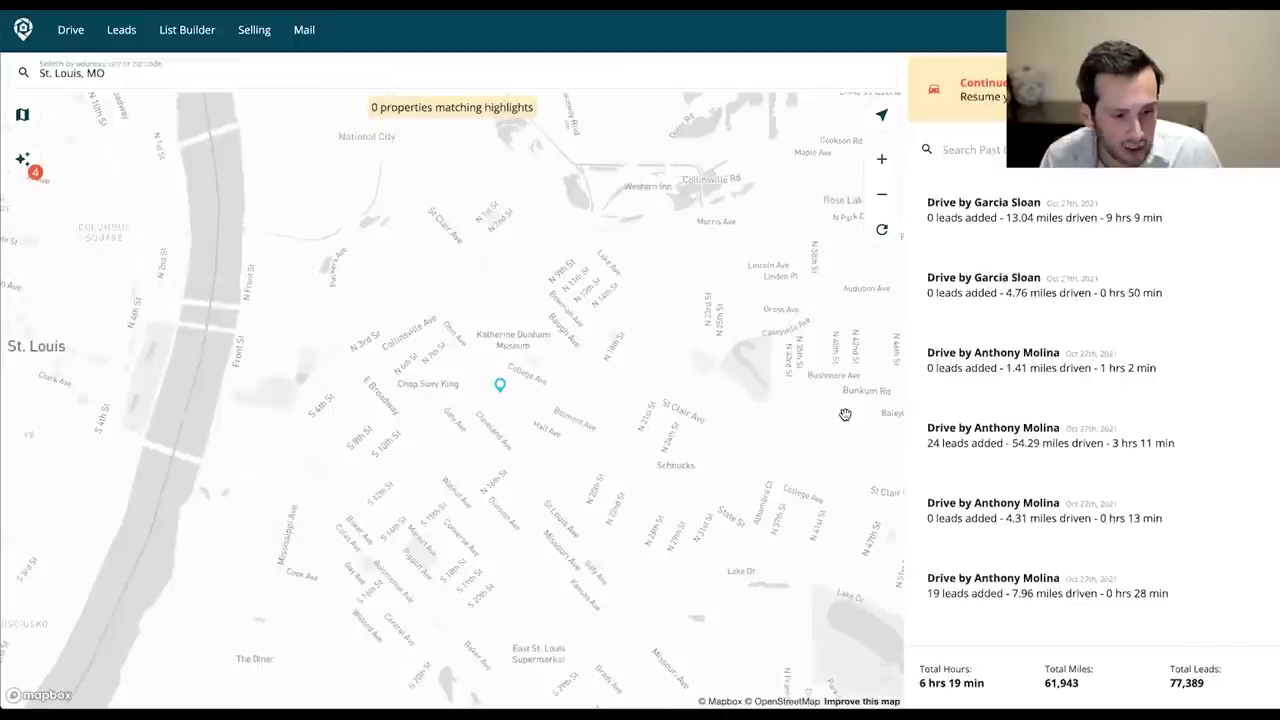
# Zoom the map in until 6 properties match the High equity highlight.
pyautogui.scroll(3, 845, 414)
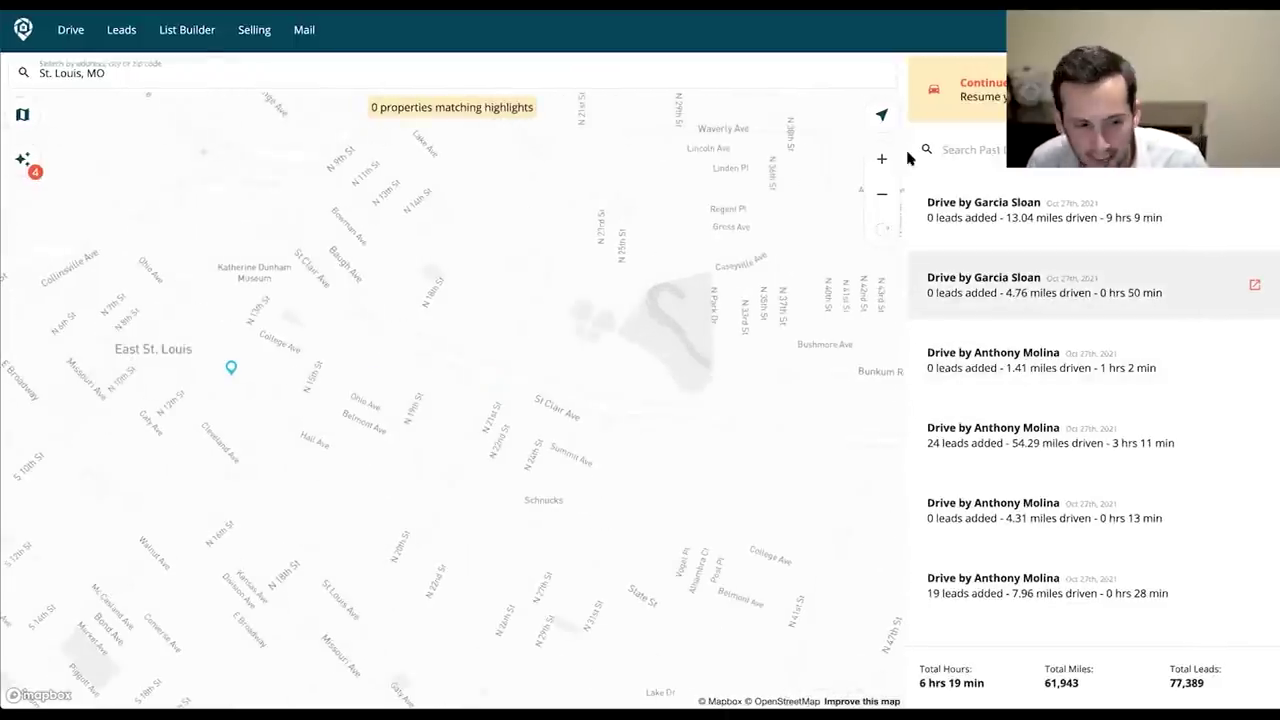
pyautogui.click(186, 30)
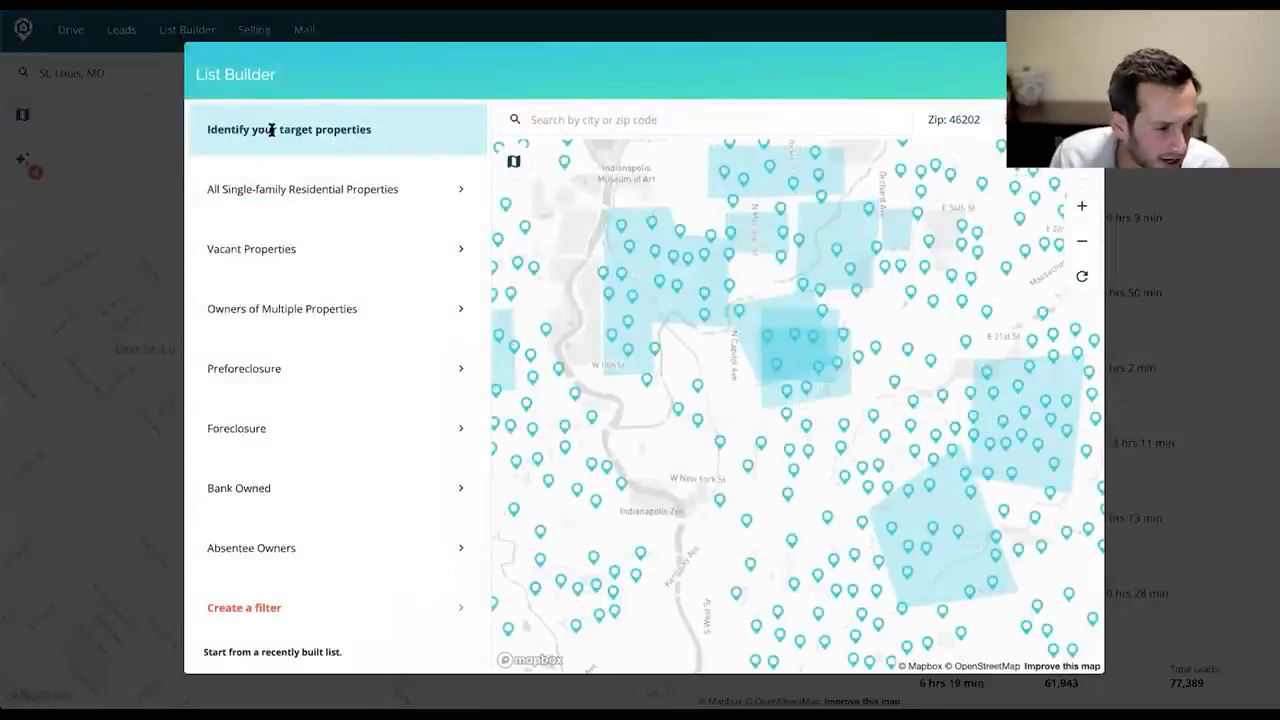
# Start the list from vacant properties and add another AND condition.
pyautogui.moveTo(270, 130); pyautogui.dragTo(374, 152)
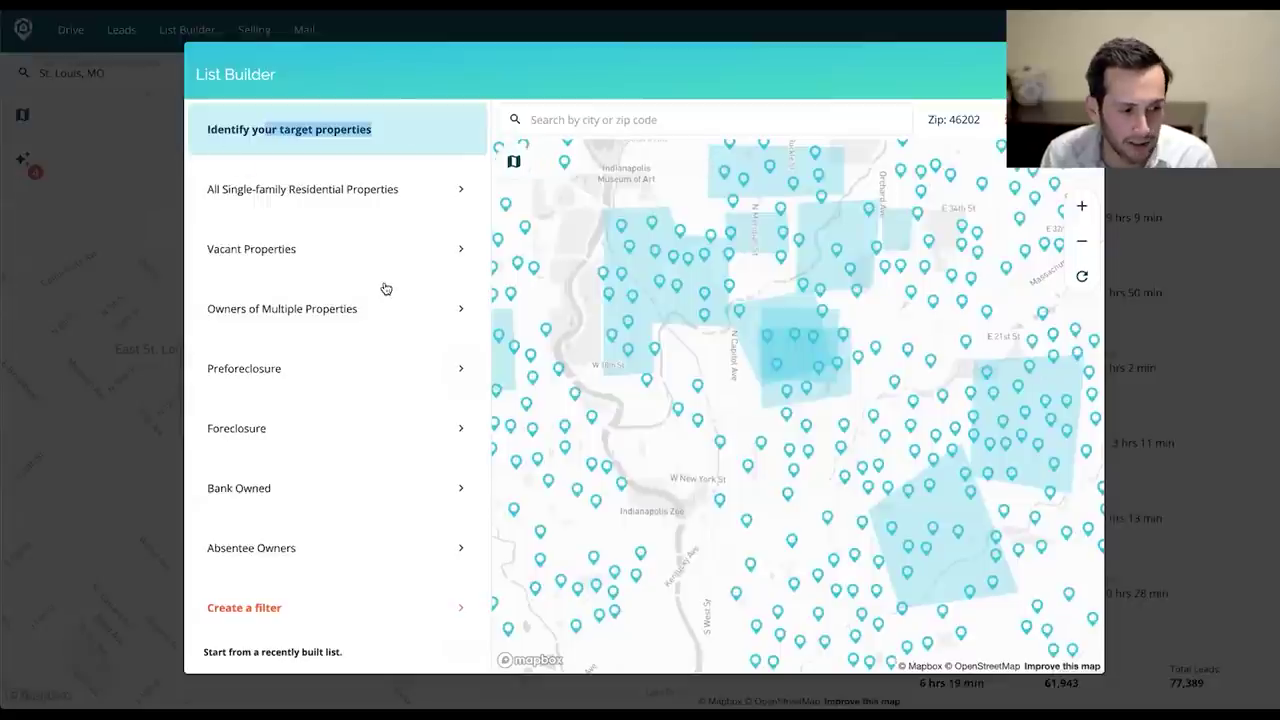
pyautogui.scroll(-1, 413, 298)
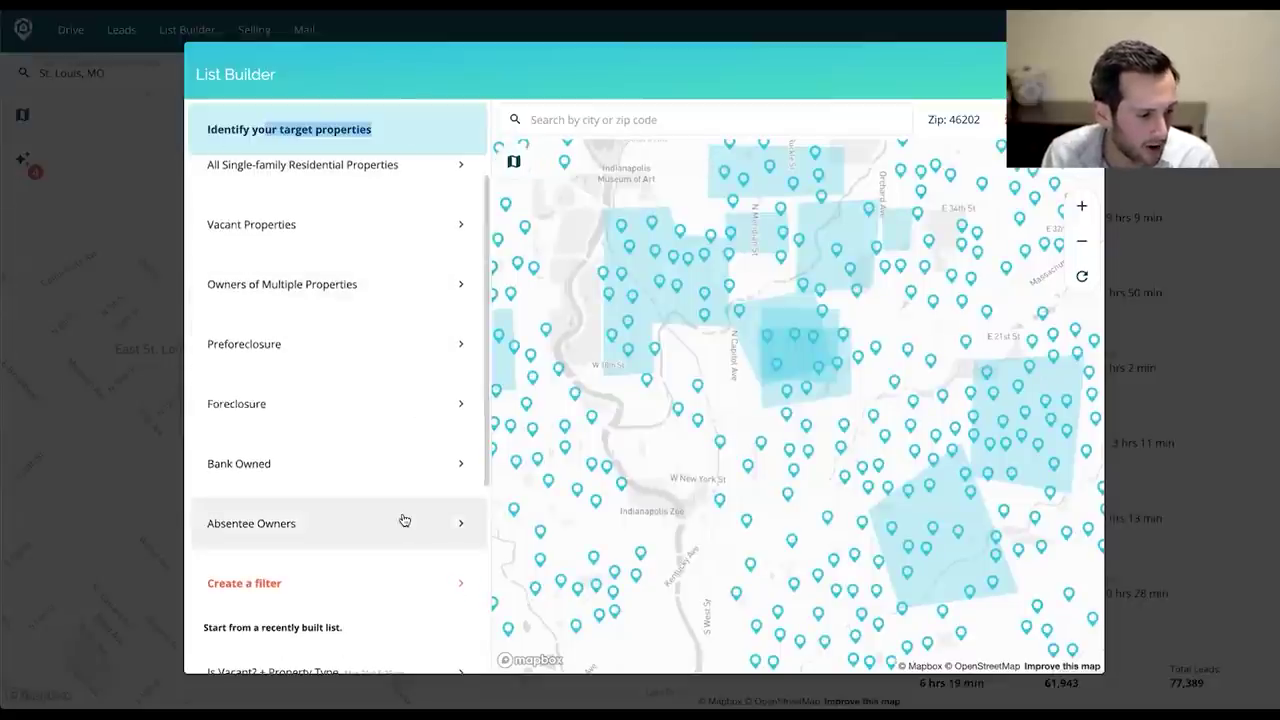
pyautogui.scroll(1, 344, 432)
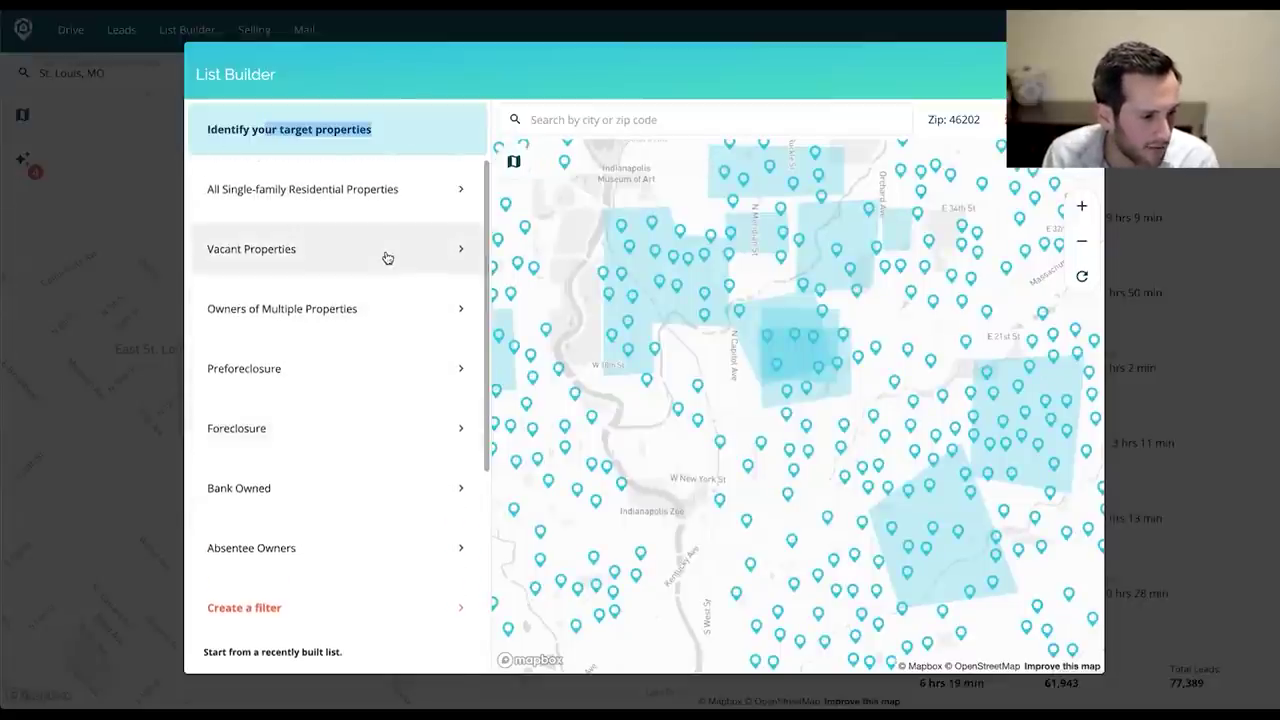
pyautogui.click(386, 256)
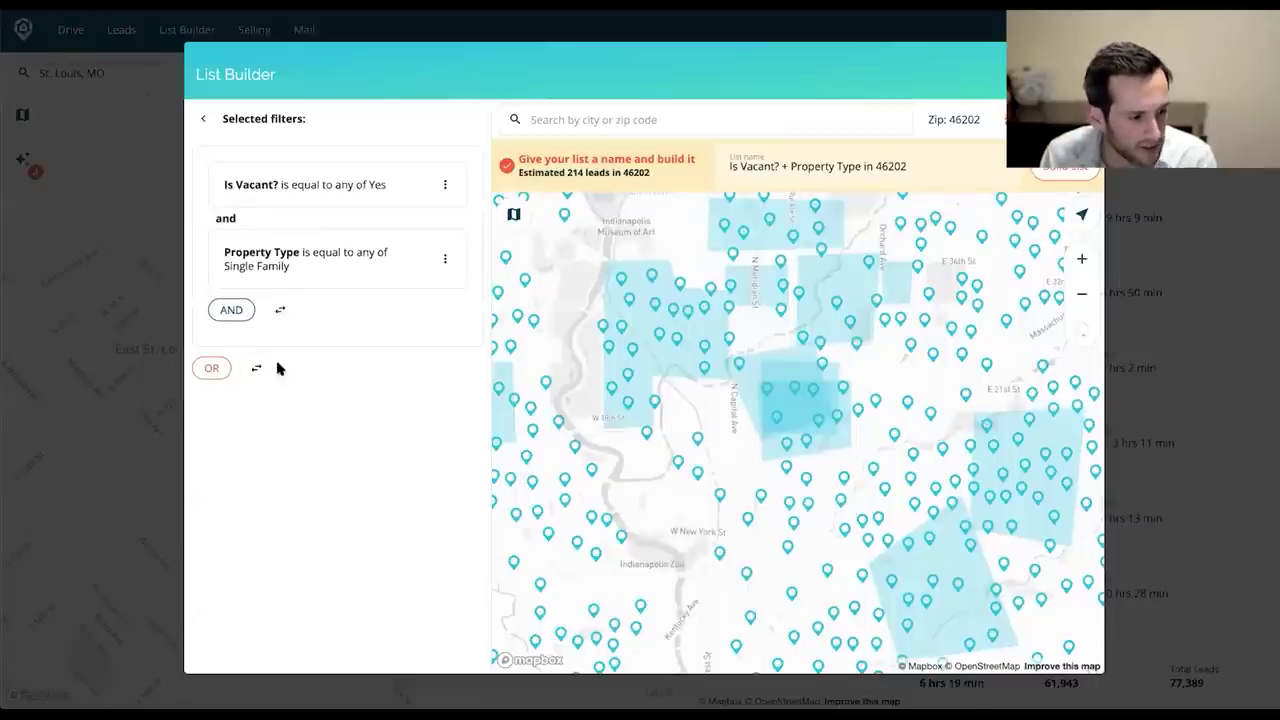
pyautogui.click(240, 316)
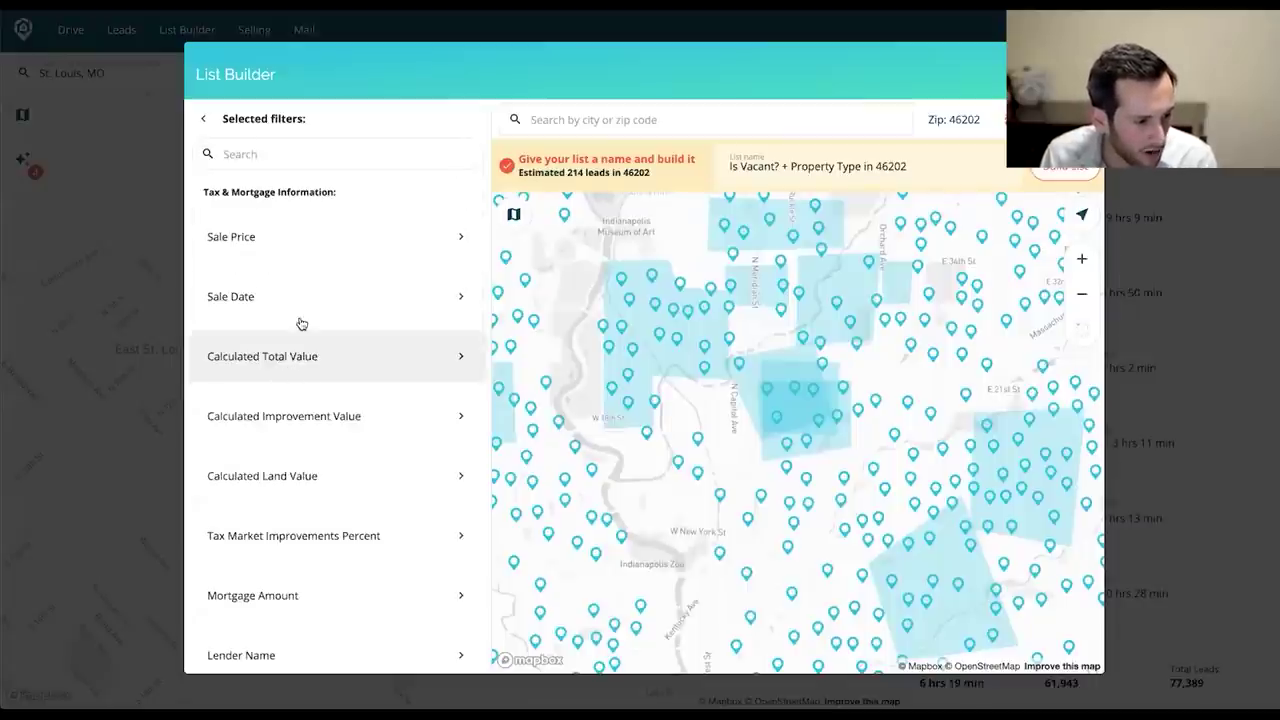
# Set the new condition to Equity Percent greater than 25, then close List Builder.
pyautogui.scroll(-2, 300, 323)
pyautogui.scroll(-4, 380, 380)
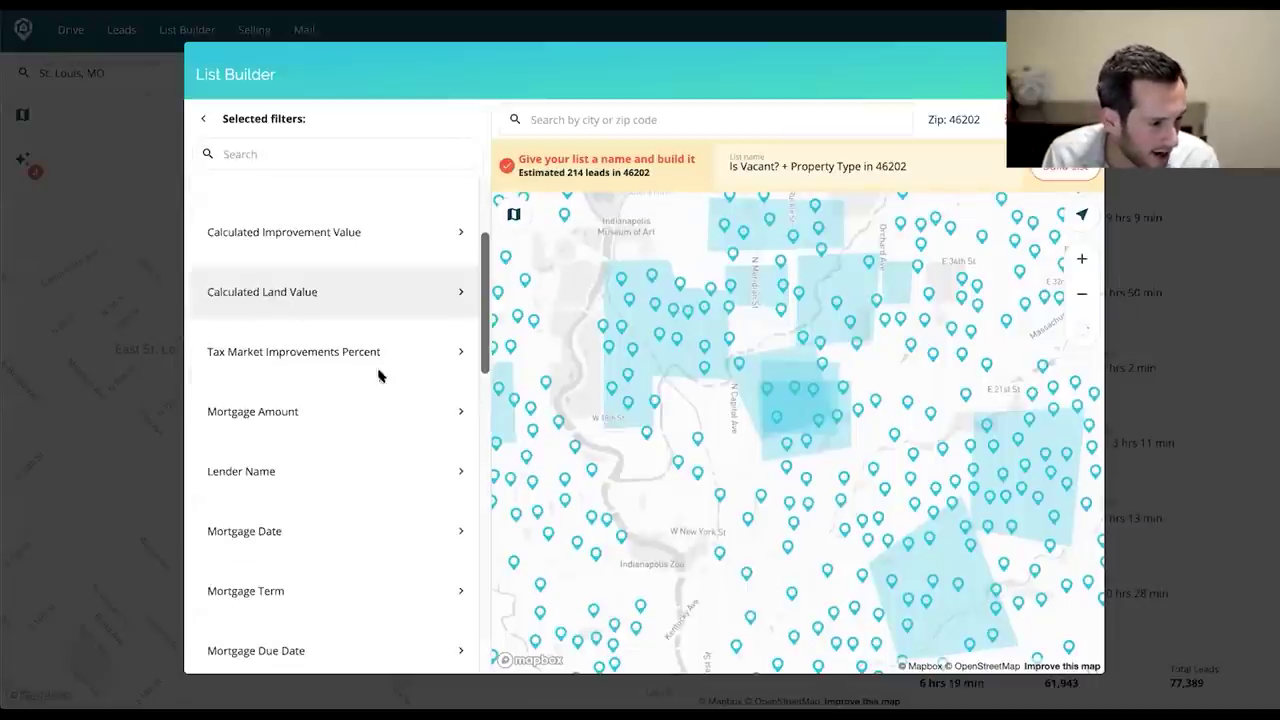
pyautogui.scroll(-3, 376, 377)
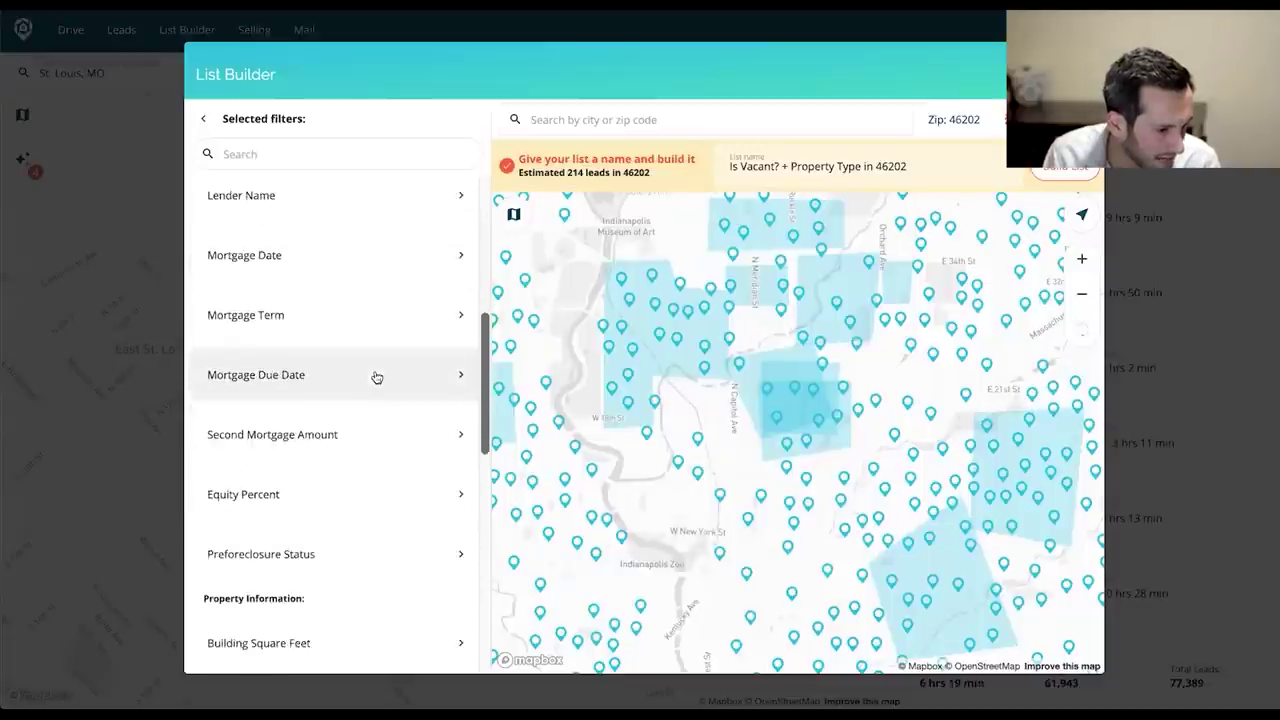
pyautogui.click(290, 390)
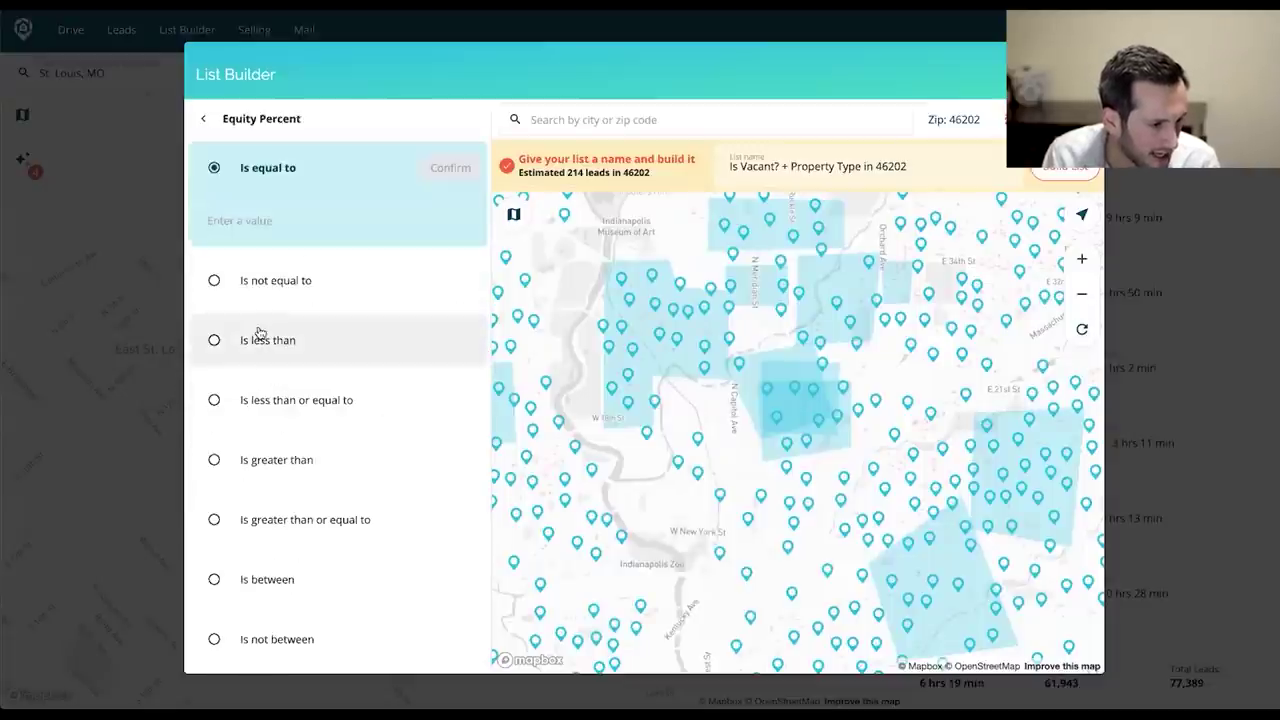
pyautogui.click(320, 458)
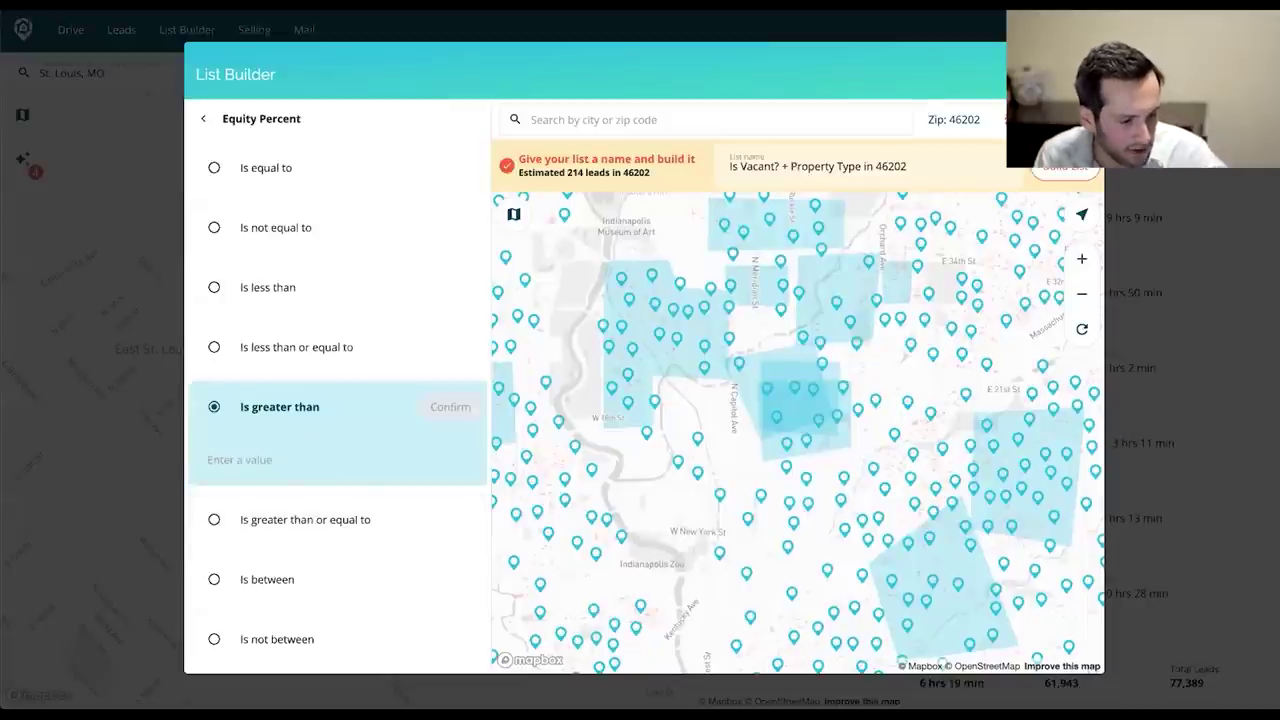
pyautogui.write('25')
pyautogui.click(446, 414)
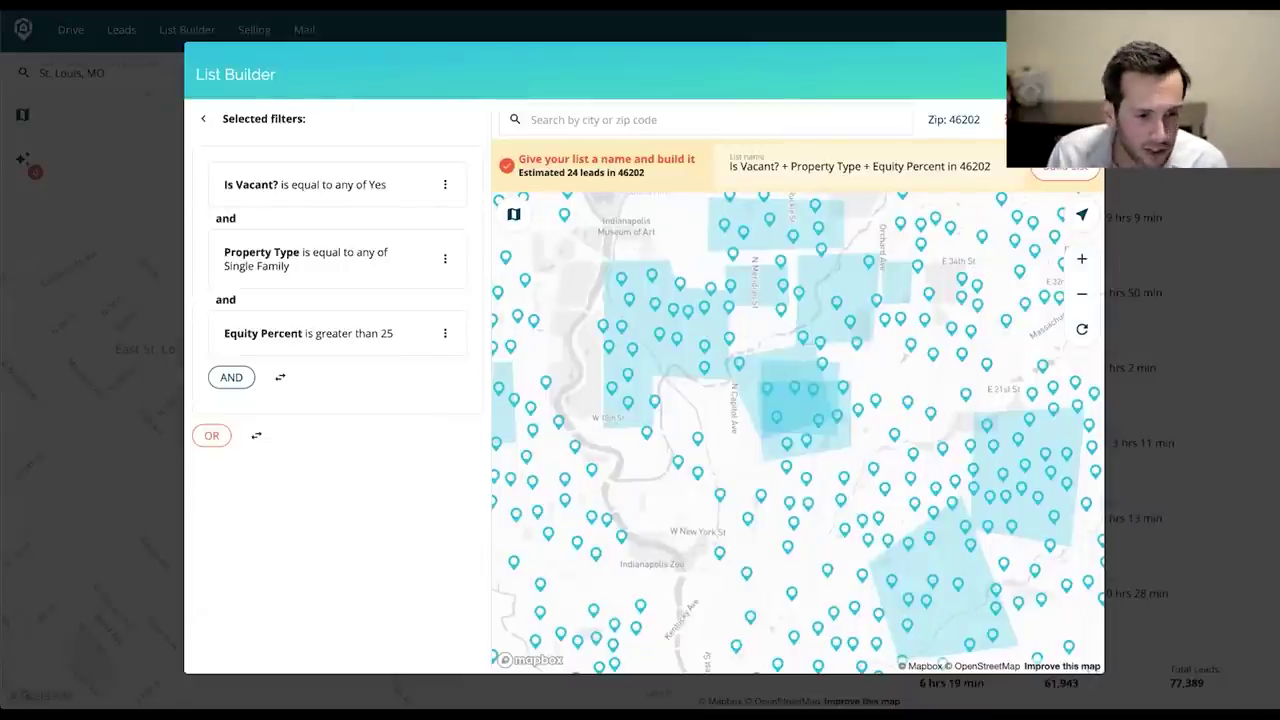
pyautogui.press('Escape')
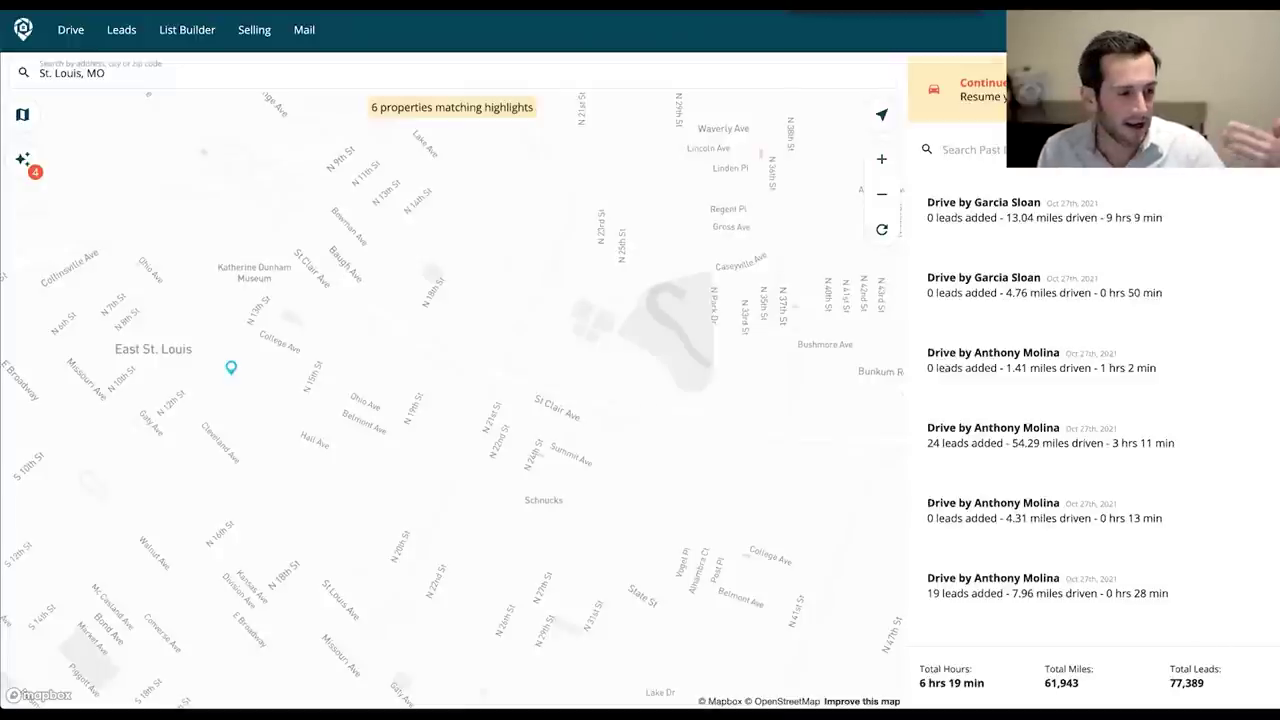
pyautogui.click(120, 29)
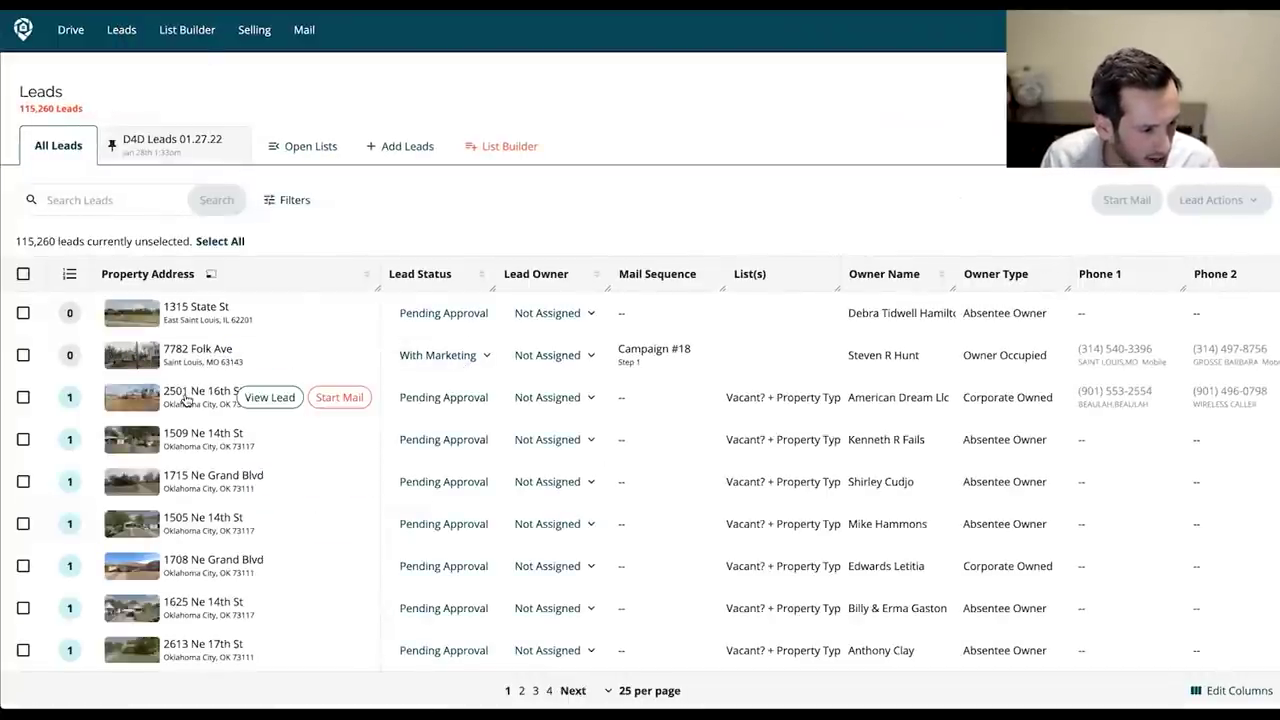
pyautogui.click(191, 399)
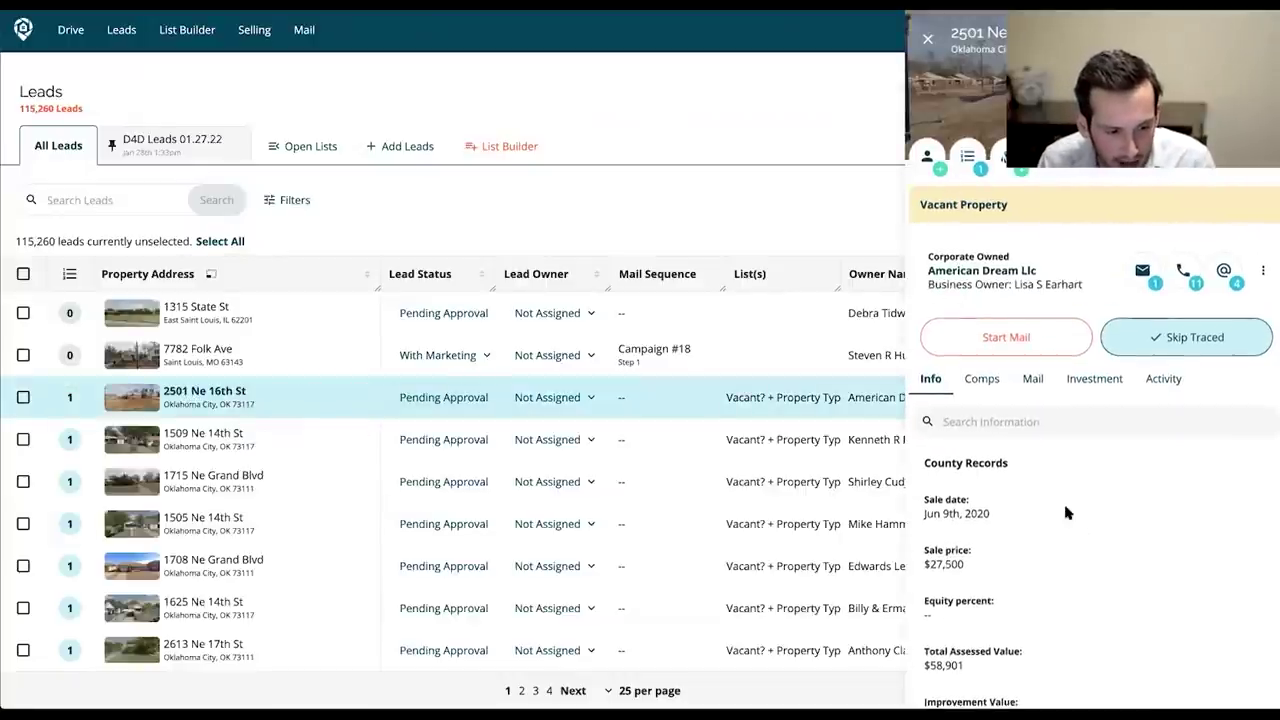
pyautogui.scroll(-3, 1063, 514)
pyautogui.moveTo(922, 394); pyautogui.dragTo(973, 424)
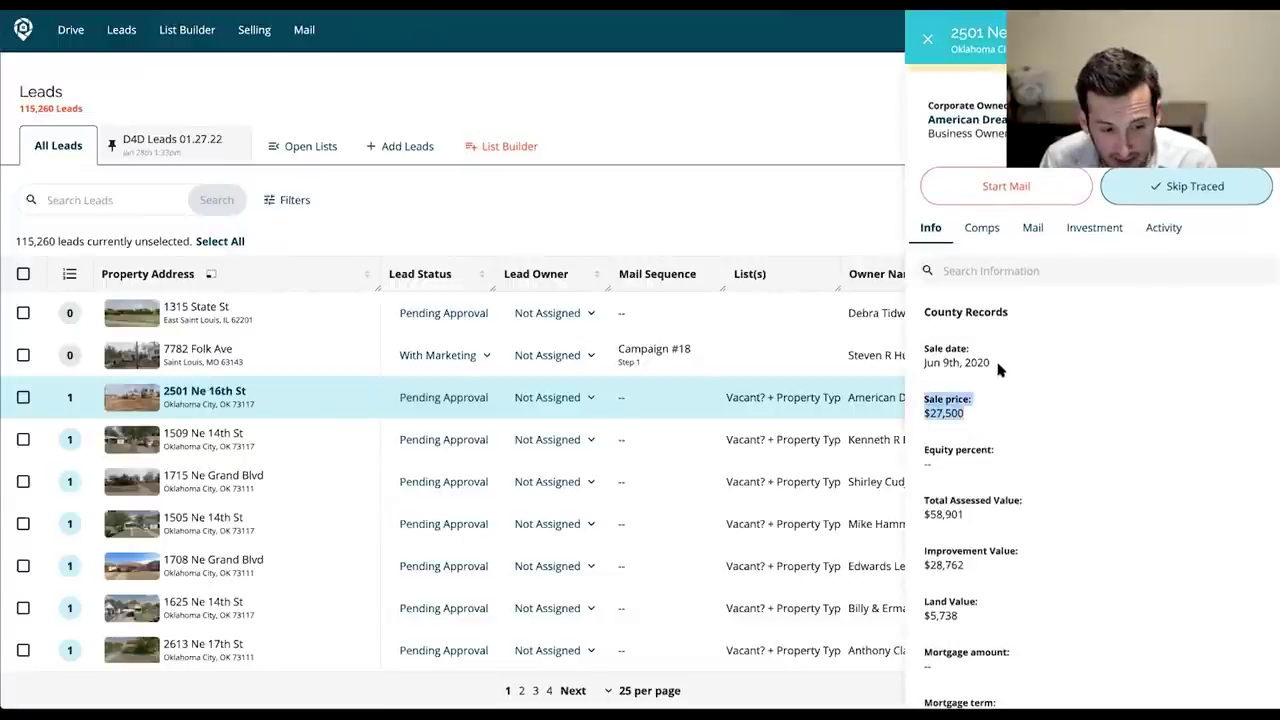
pyautogui.moveTo(995, 362); pyautogui.dragTo(959, 362)
# Check the 58,901 total assessed value and skip trace the lead's owner.
pyautogui.scroll(-1, 1037, 500)
pyautogui.doubleClick(946, 449)
pyautogui.scroll(-5, 1123, 492)
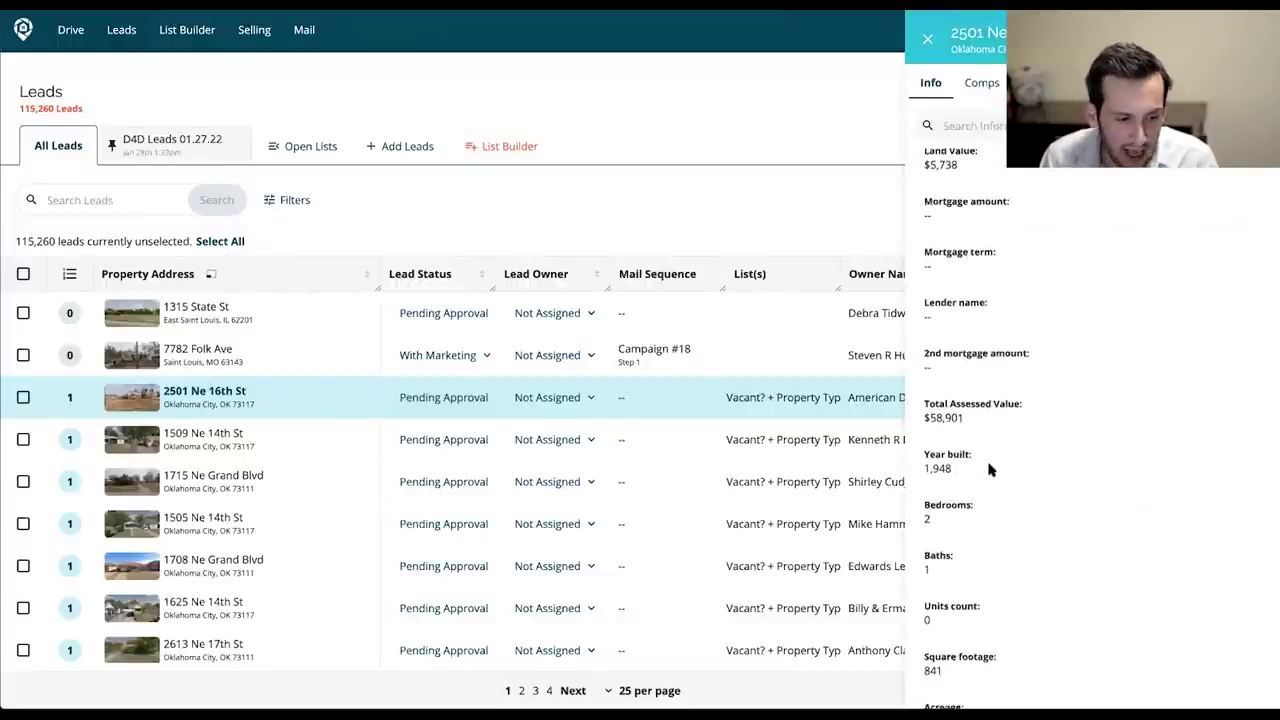
pyautogui.scroll(6, 1157, 537)
pyautogui.scroll(2, 1157, 540)
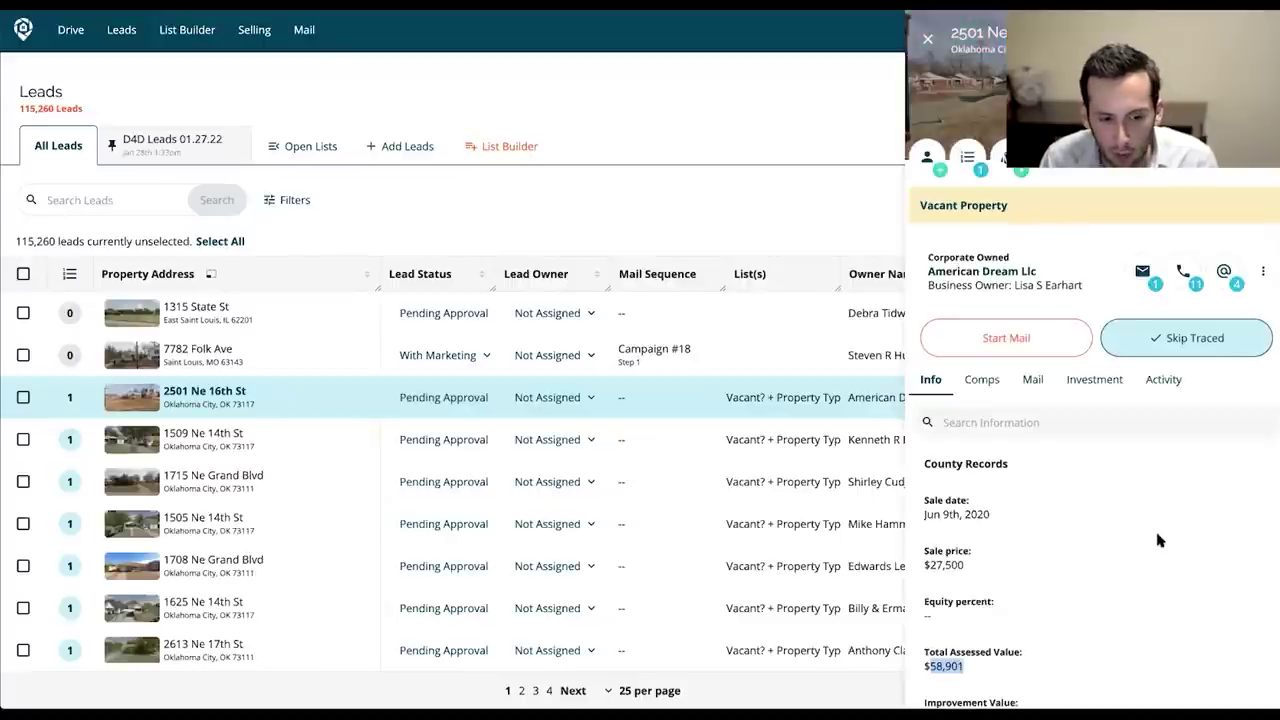
pyautogui.click(1172, 338)
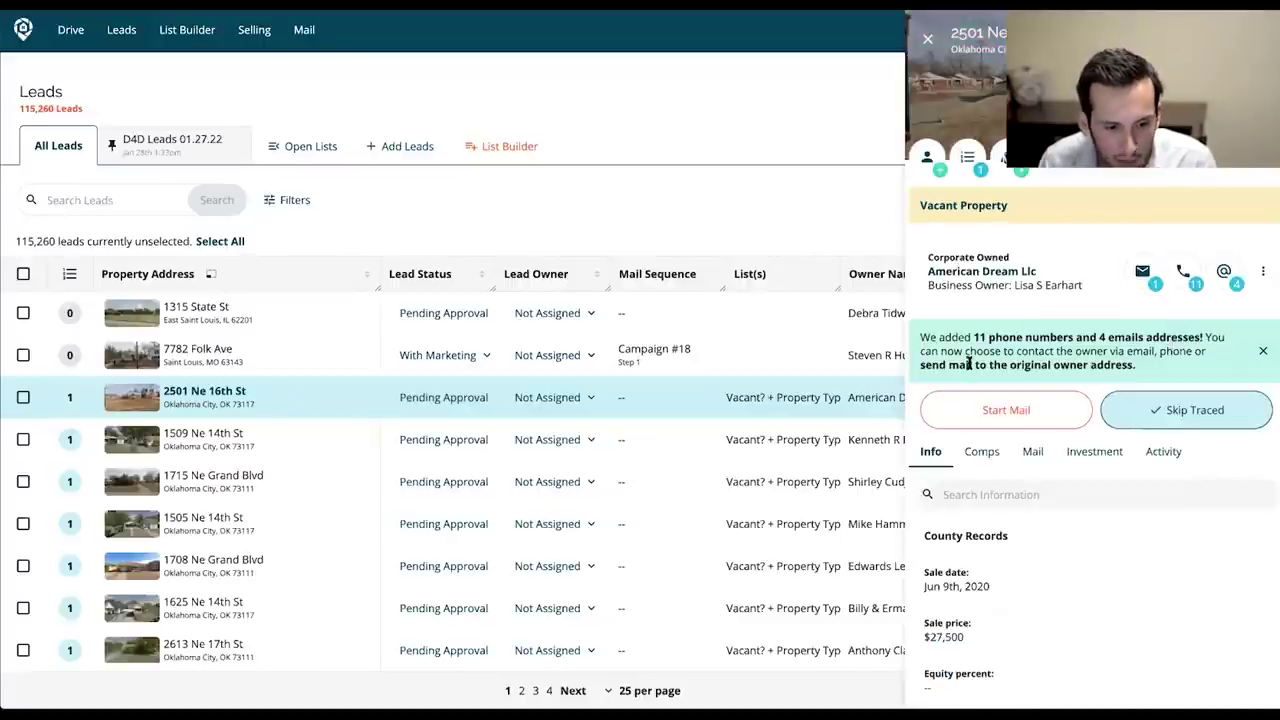
# Confirm skip trace added 11 phone numbers and 4 emails, then view comps estimating $244,731.
pyautogui.moveTo(1018, 337); pyautogui.dragTo(1195, 354)
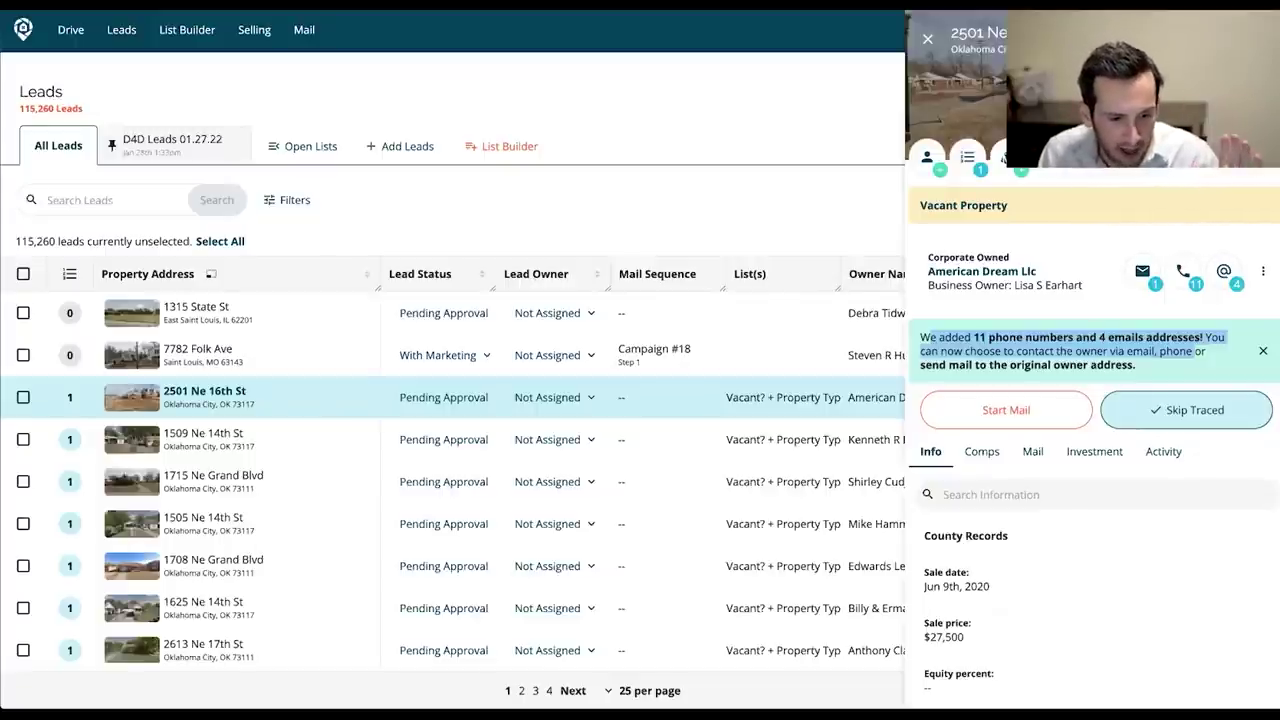
pyautogui.click(1106, 600)
pyautogui.click(978, 451)
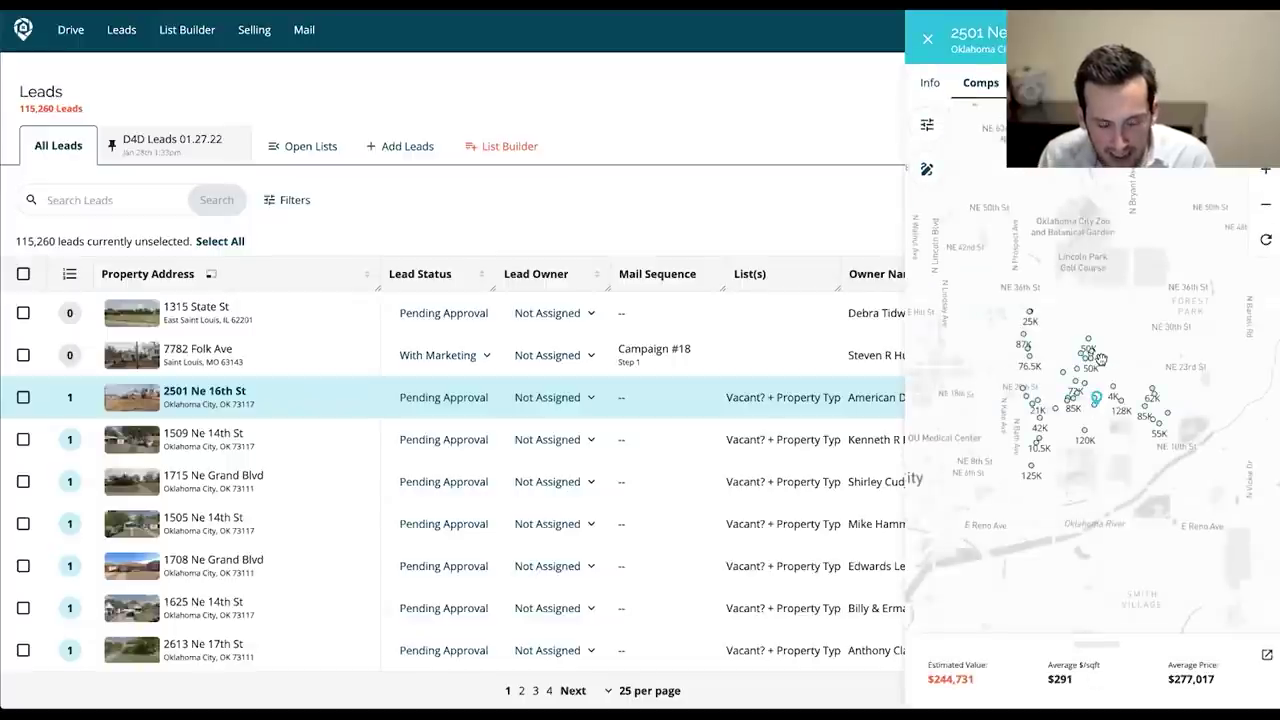
# Show the mail sequence repeating every 21 days three times and list the owner's found phone numbers.
pyautogui.click(1040, 82)
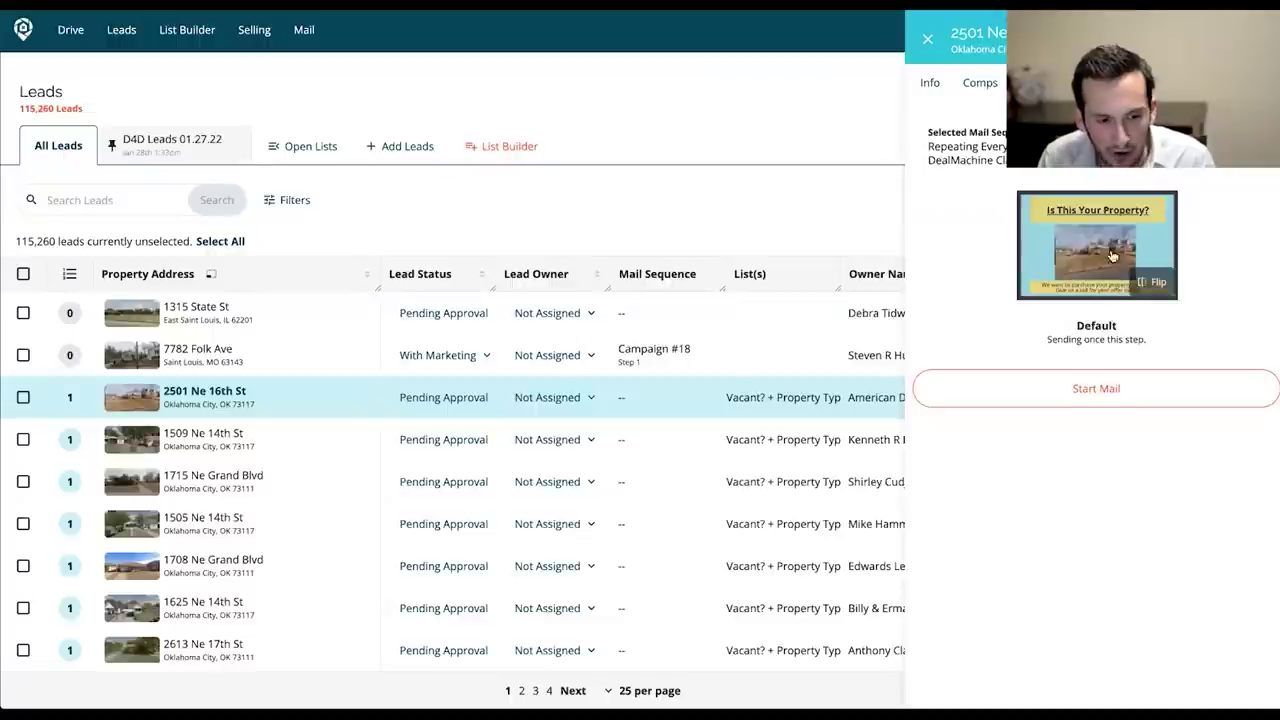
pyautogui.scroll(1, 1092, 312)
pyautogui.scroll(3, 1092, 316)
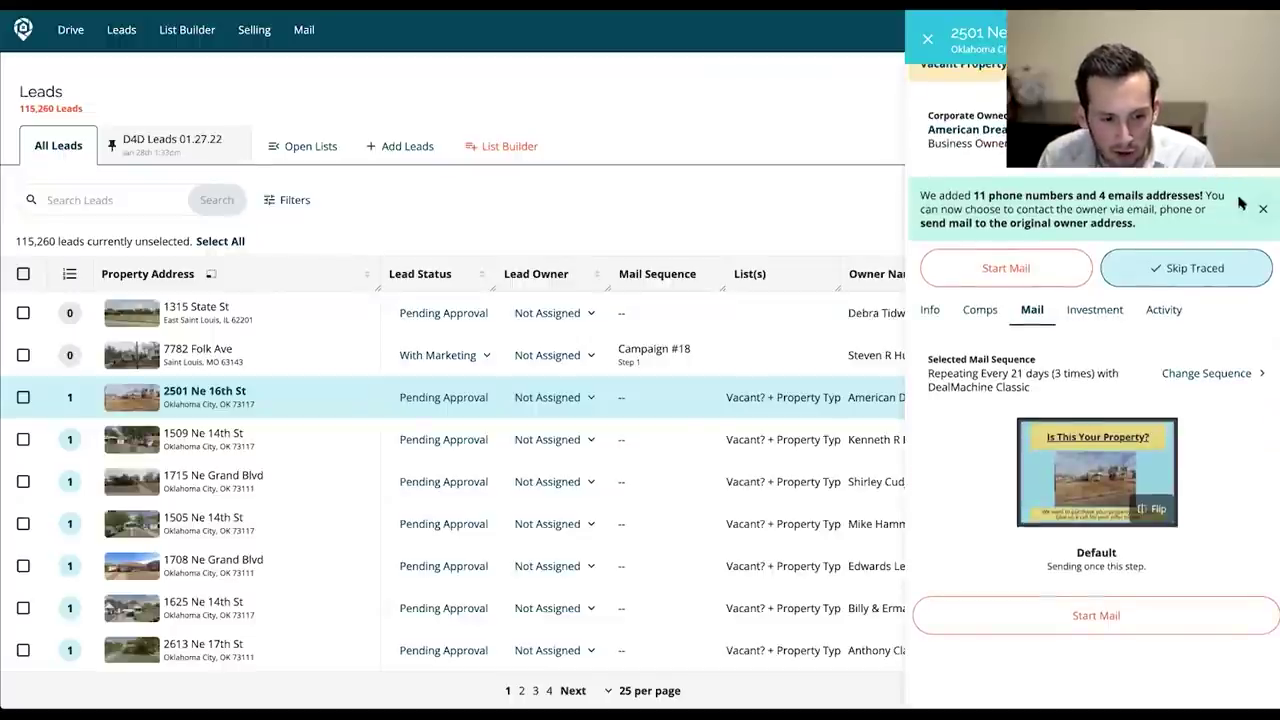
pyautogui.click(1104, 268)
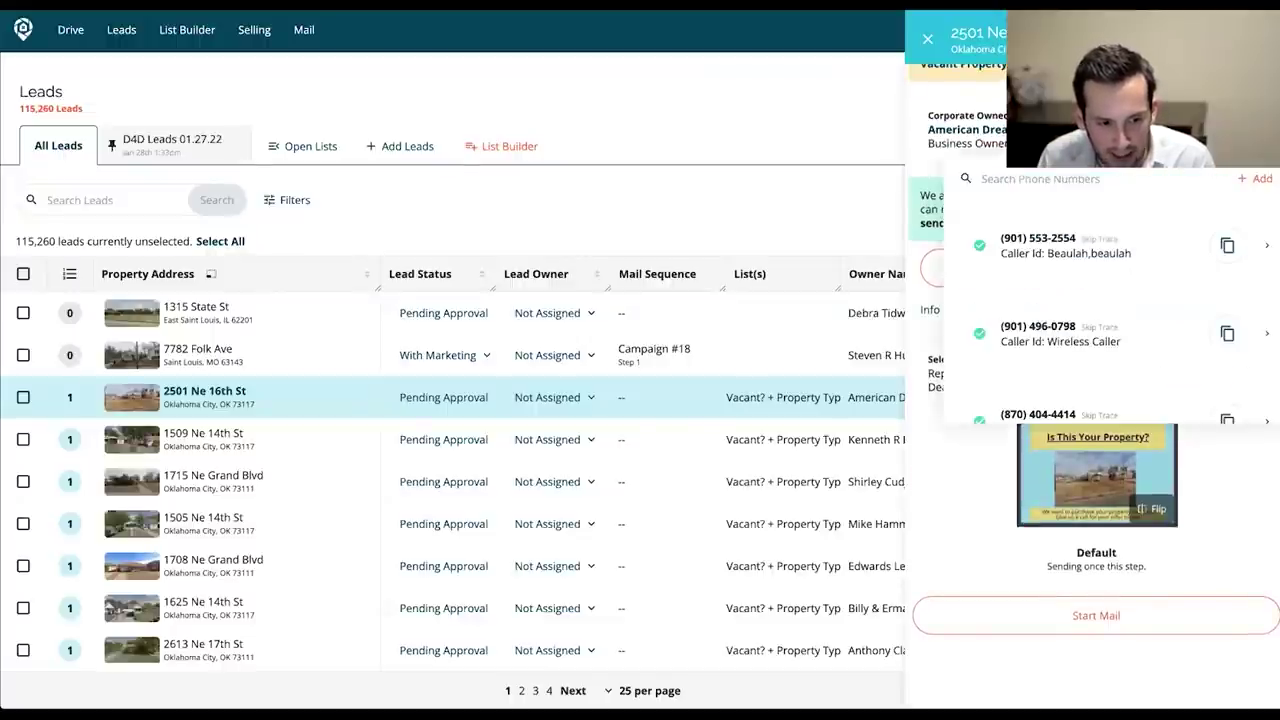
pyautogui.scroll(-1, 1088, 267)
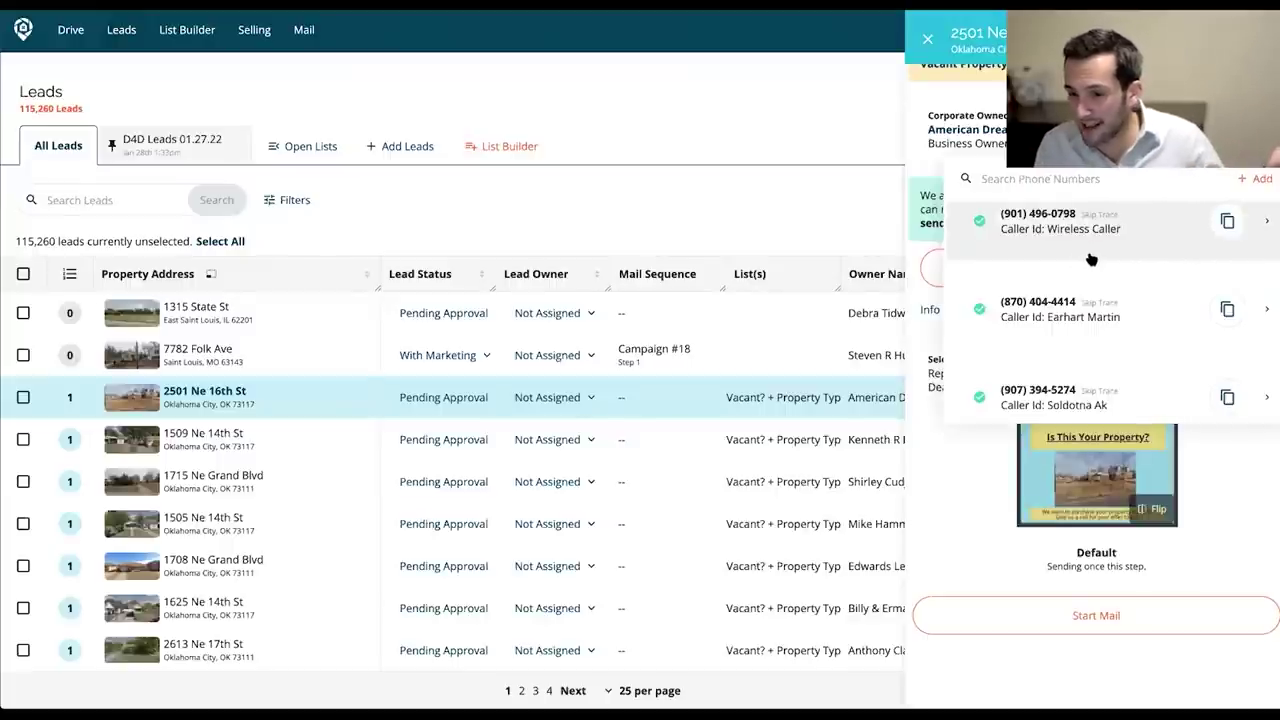
# Review the owner's mailing addresses, then enlarge and close the 'Is This Your Property?' postcard.
pyautogui.click(1007, 240)
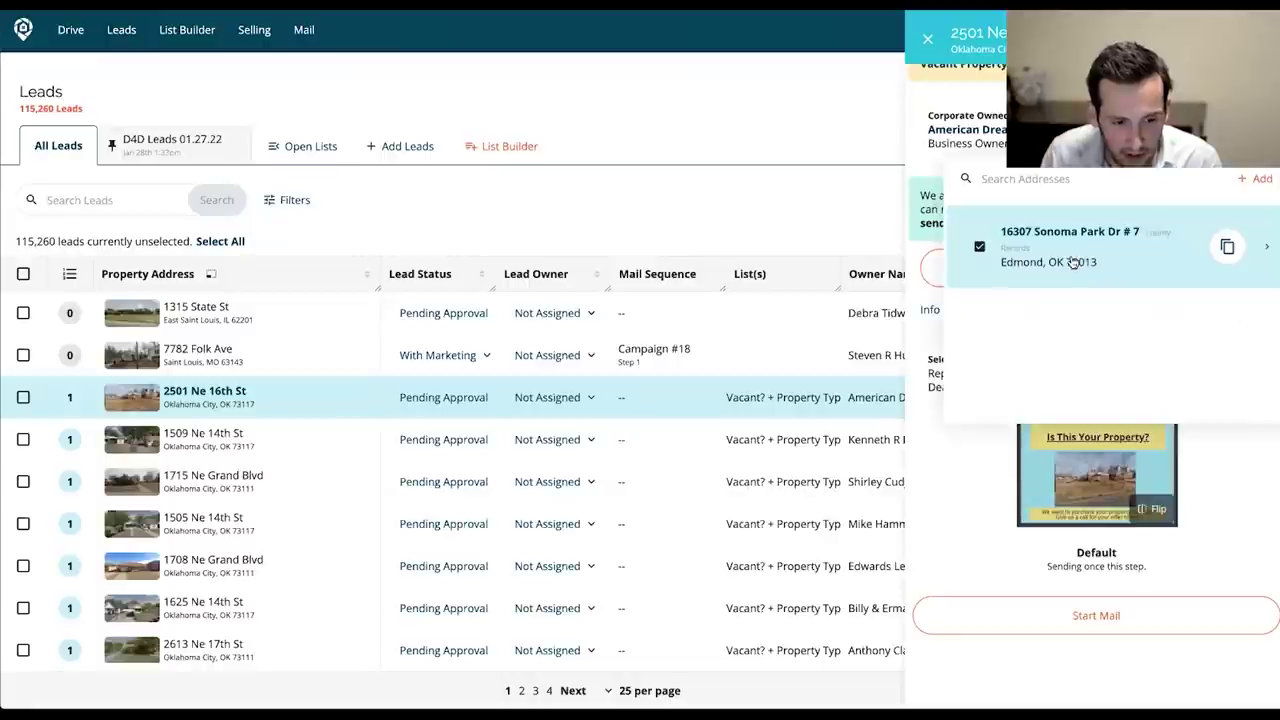
pyautogui.click(1232, 480)
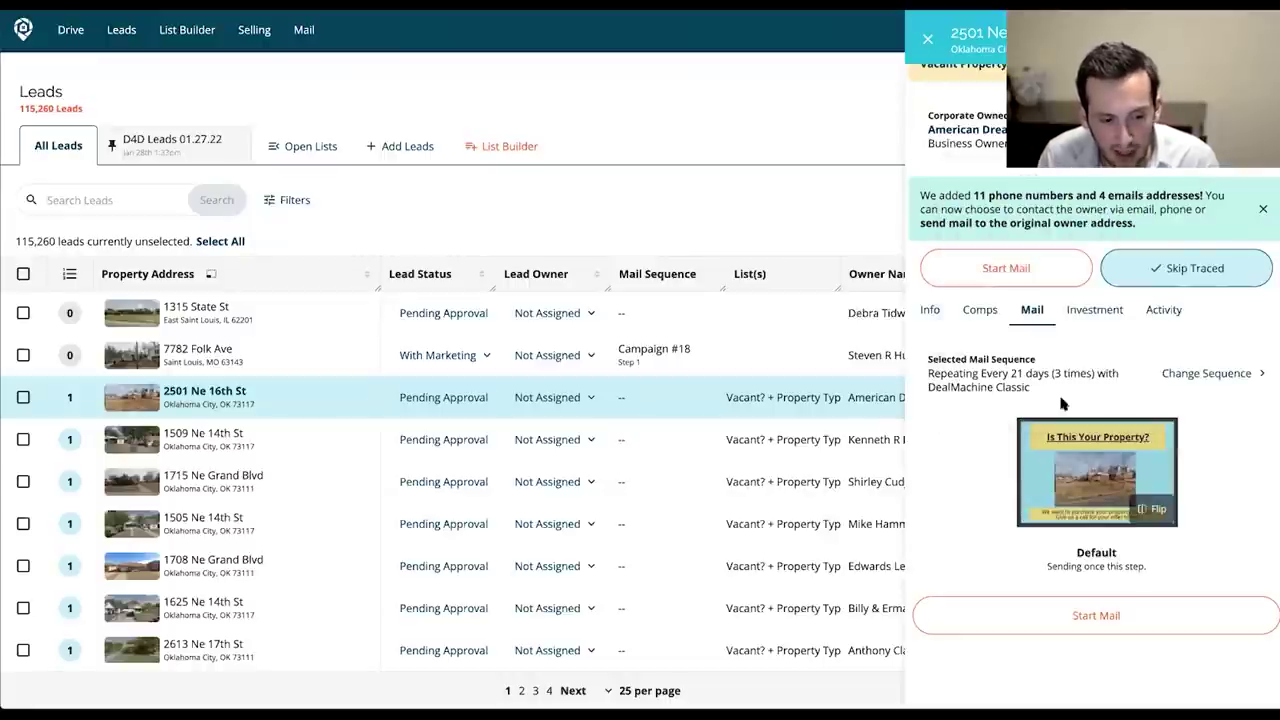
pyautogui.scroll(-1, 1085, 400)
pyautogui.click(1092, 427)
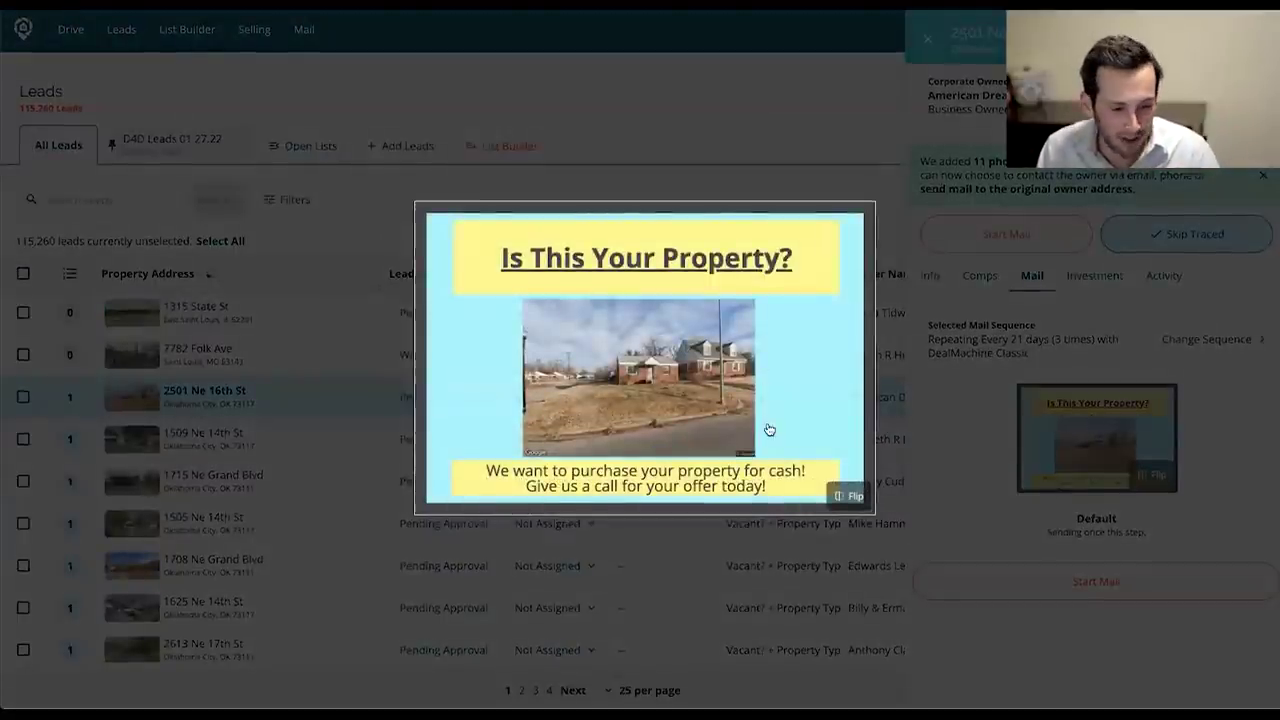
pyautogui.click(1028, 320)
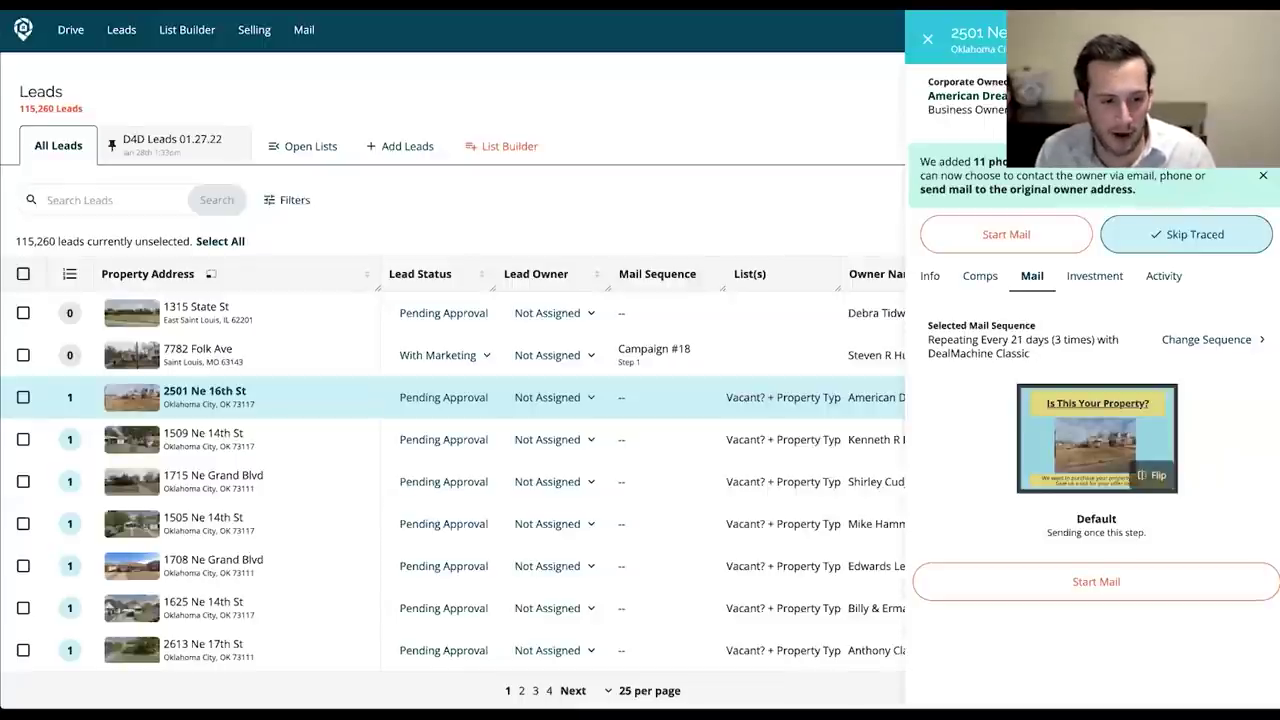
# Close the lead panel and open the pinned D4D Leads 01.27.22 list.
pyautogui.click(927, 38)
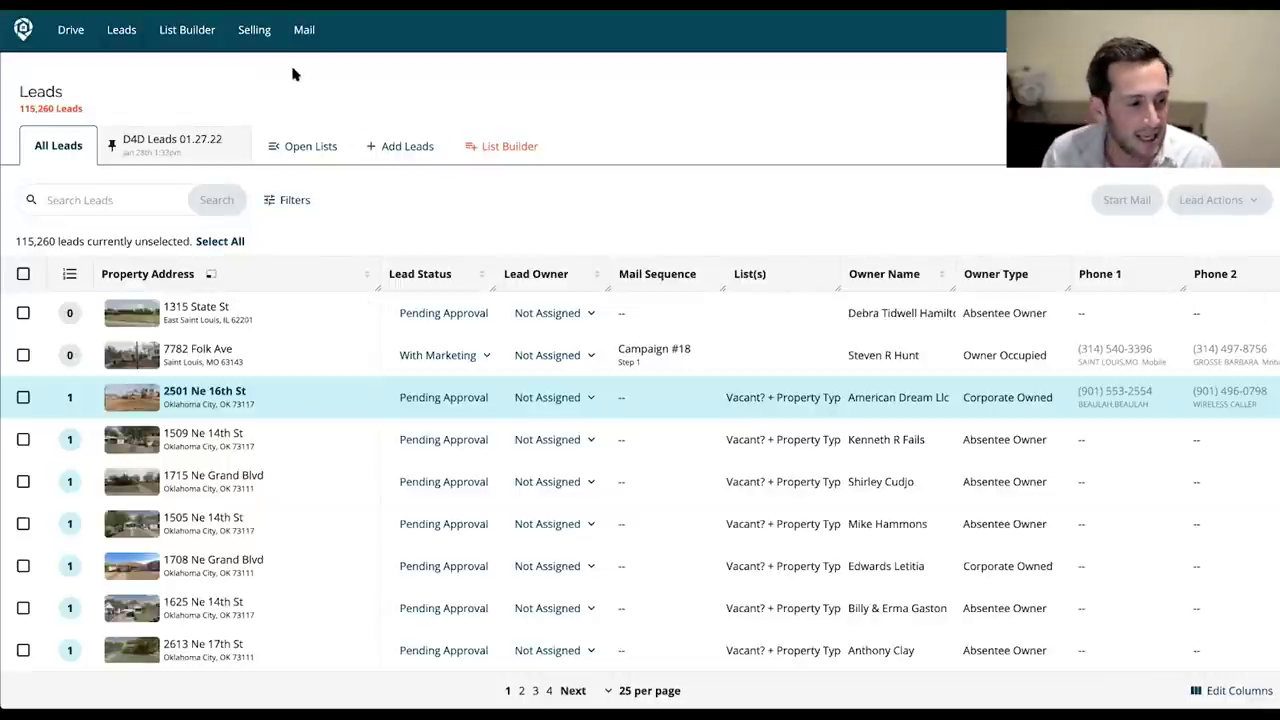
pyautogui.click(178, 152)
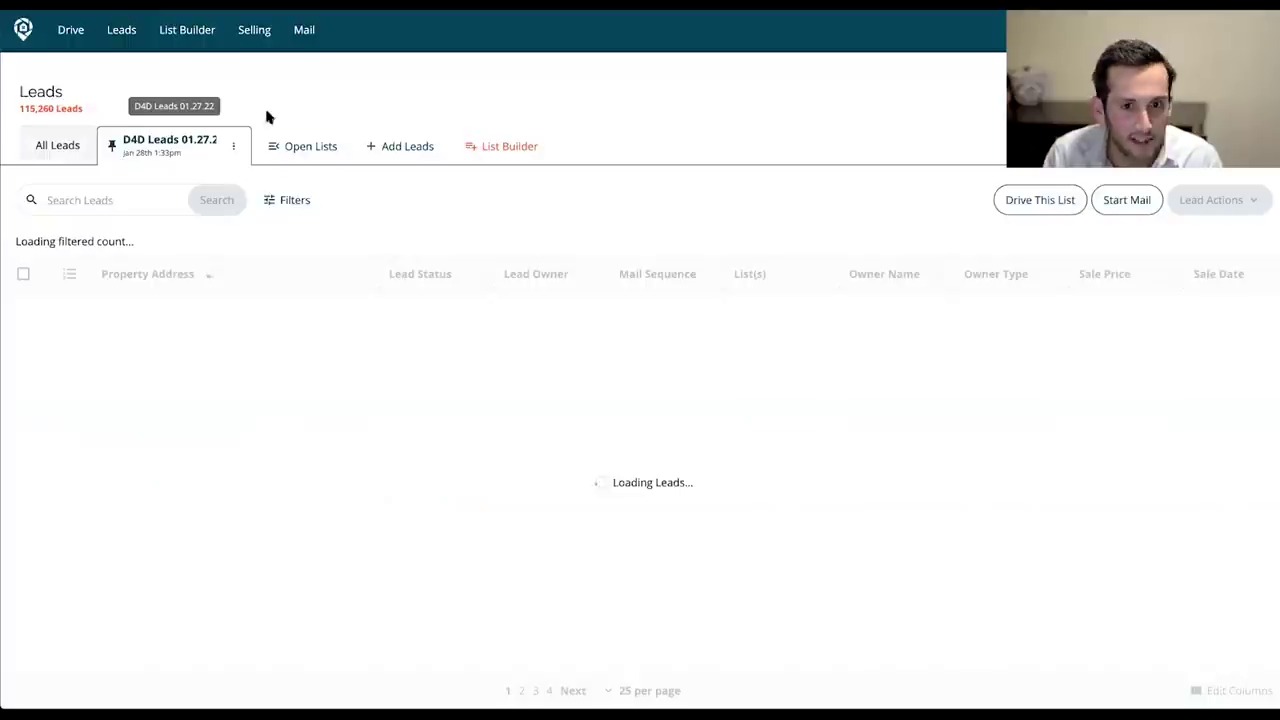
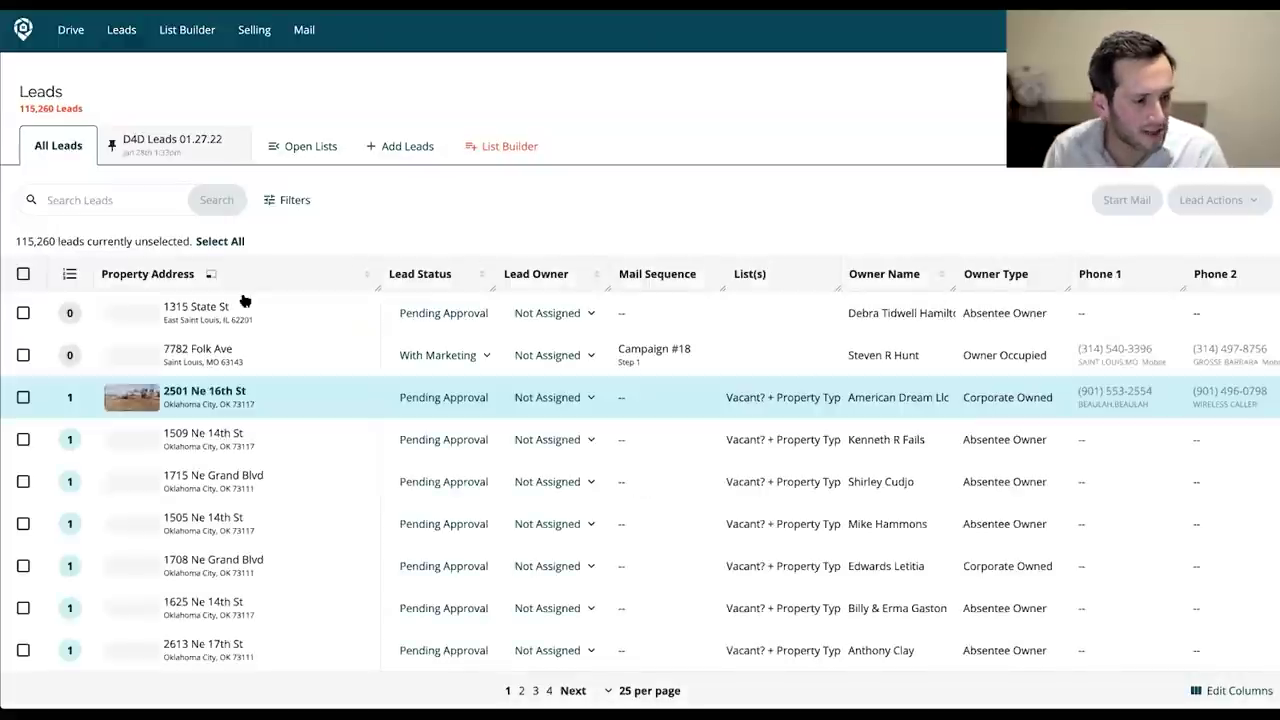
pyautogui.click(181, 352)
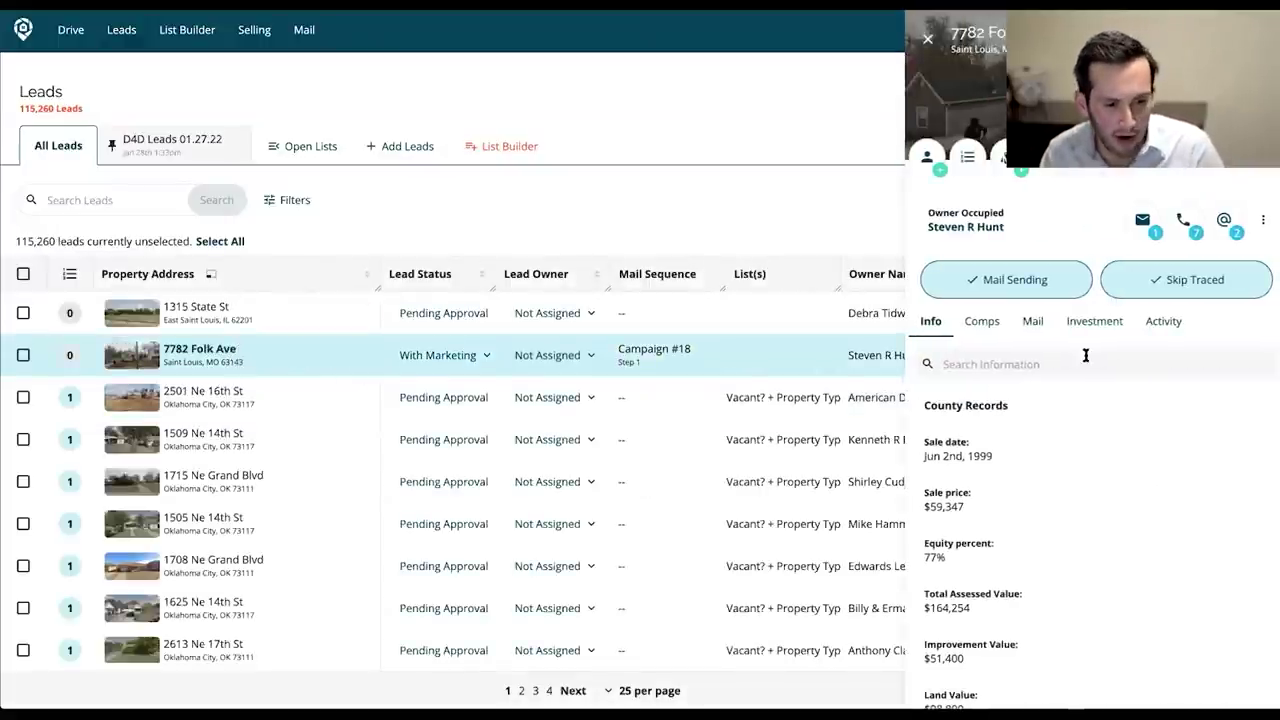
pyautogui.scroll(-1, 1097, 288)
pyautogui.scroll(1, 1097, 280)
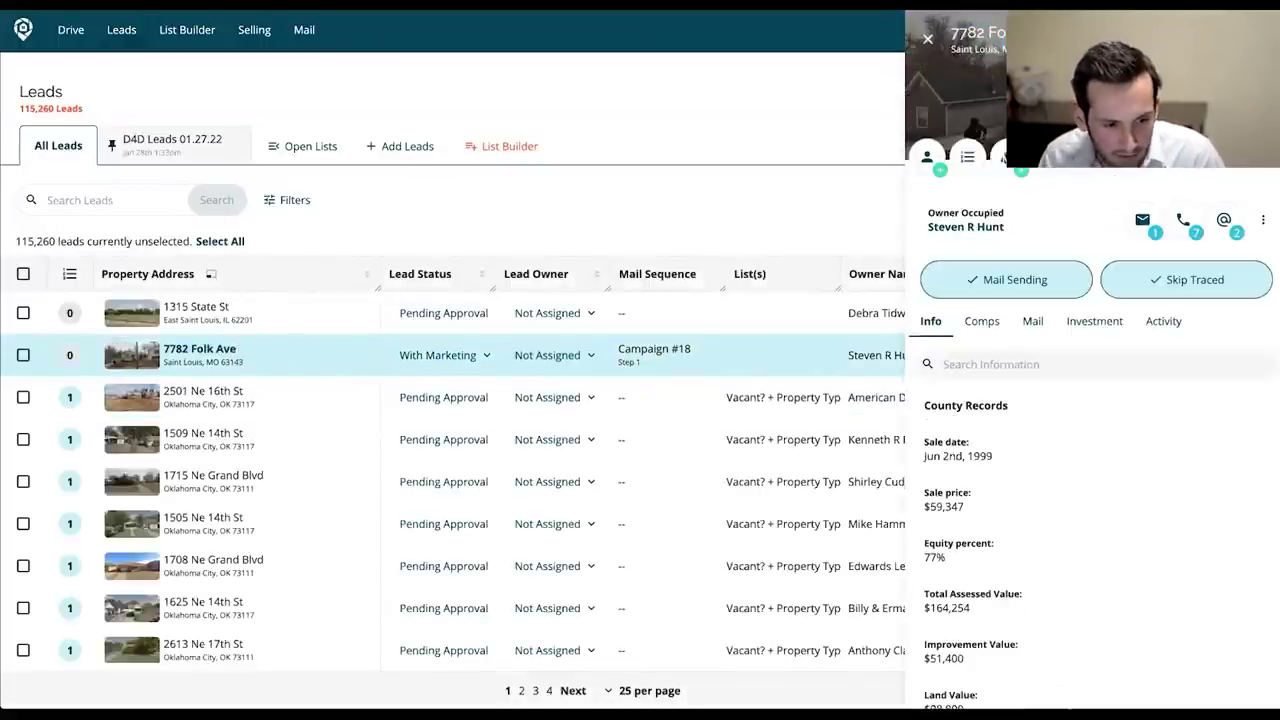
pyautogui.moveTo(942, 456); pyautogui.dragTo(995, 457)
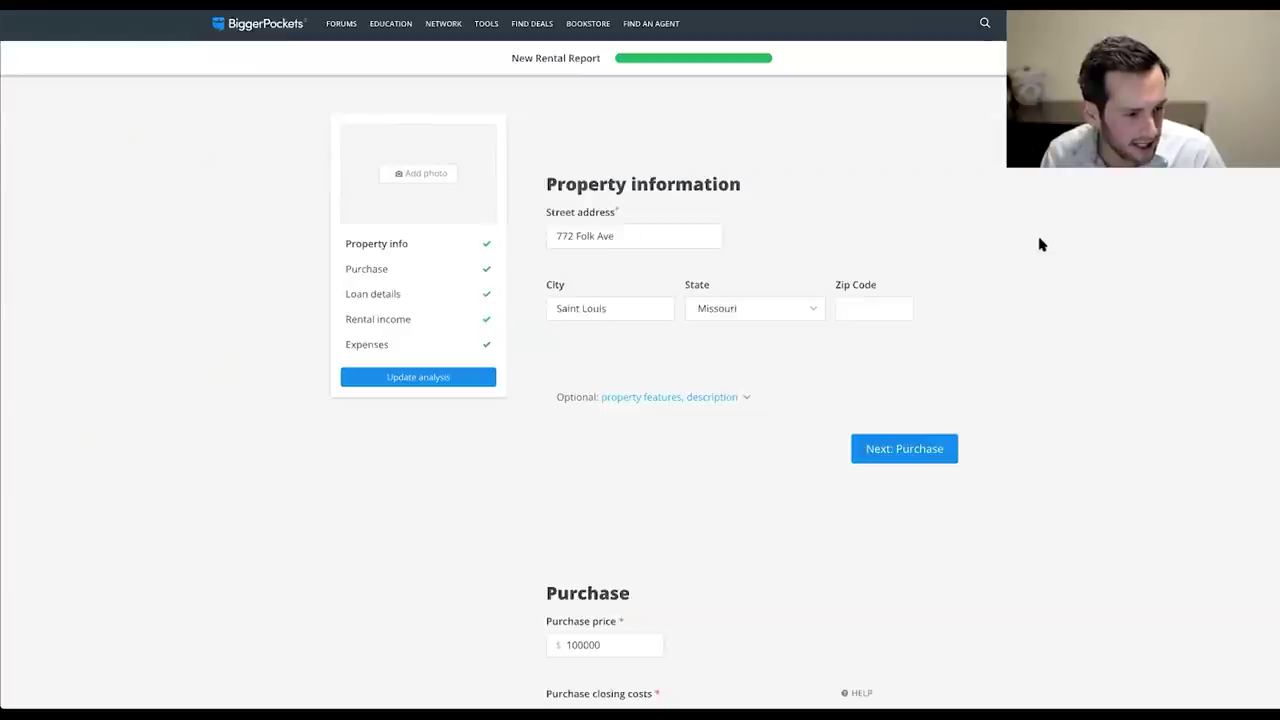
# Clear the existing 100000 purchase price and 5000 closing costs in the rental report.
pyautogui.scroll(-2, 900, 250)
pyautogui.scroll(2, 894, 251)
pyautogui.click(606, 233)
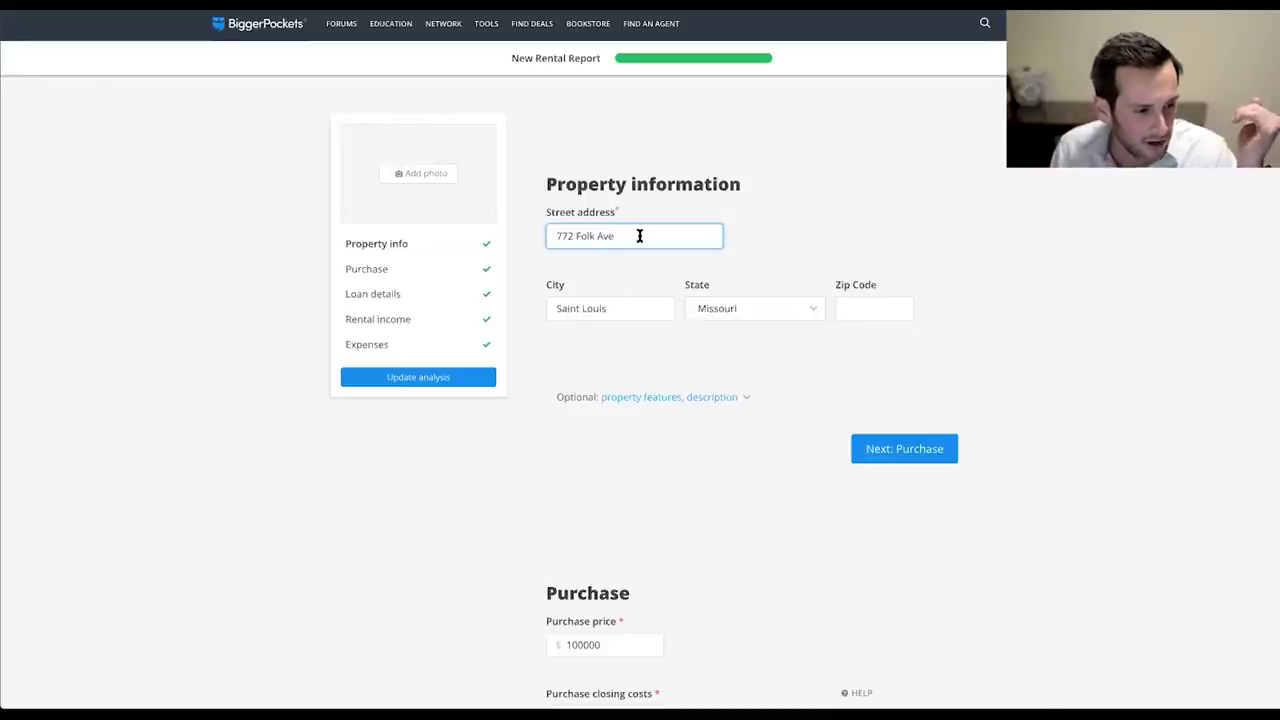
pyautogui.click(624, 645)
pyautogui.doubleClick(624, 645)
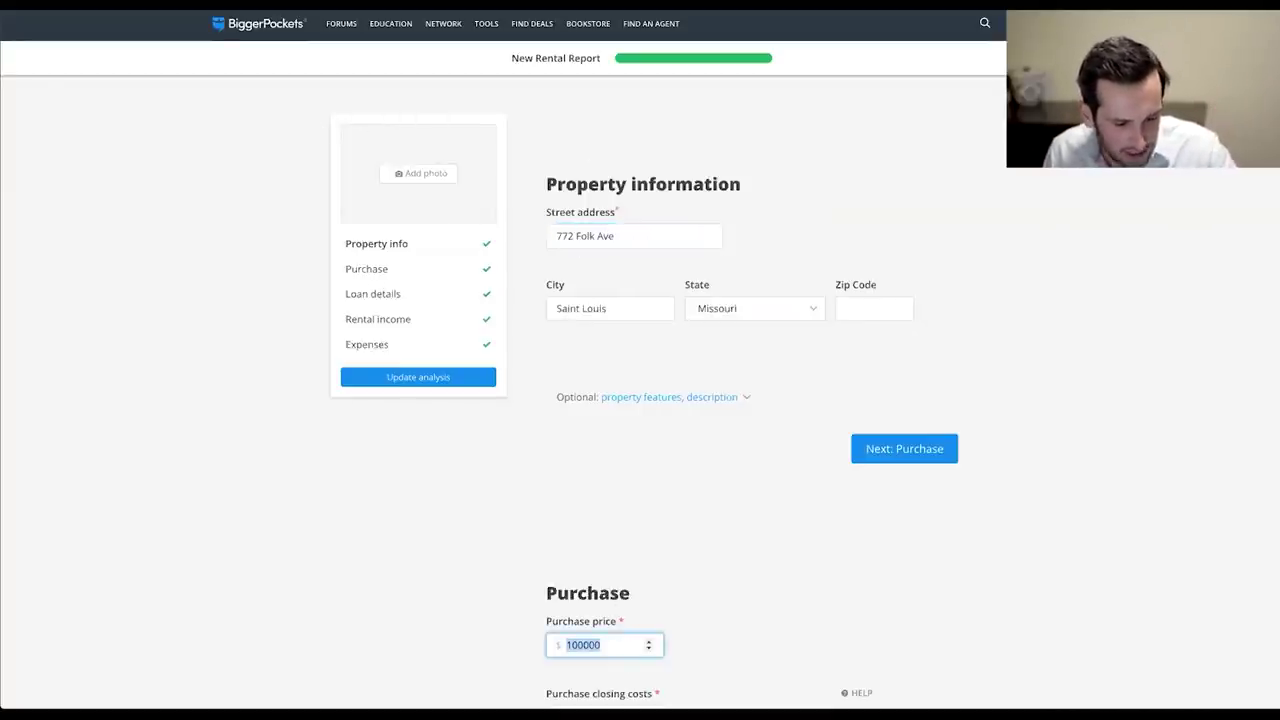
pyautogui.press('BackSpace')
pyautogui.scroll(-2, 700, 570)
pyautogui.click(600, 555)
pyautogui.doubleClick(600, 555)
pyautogui.press('BackSpace')
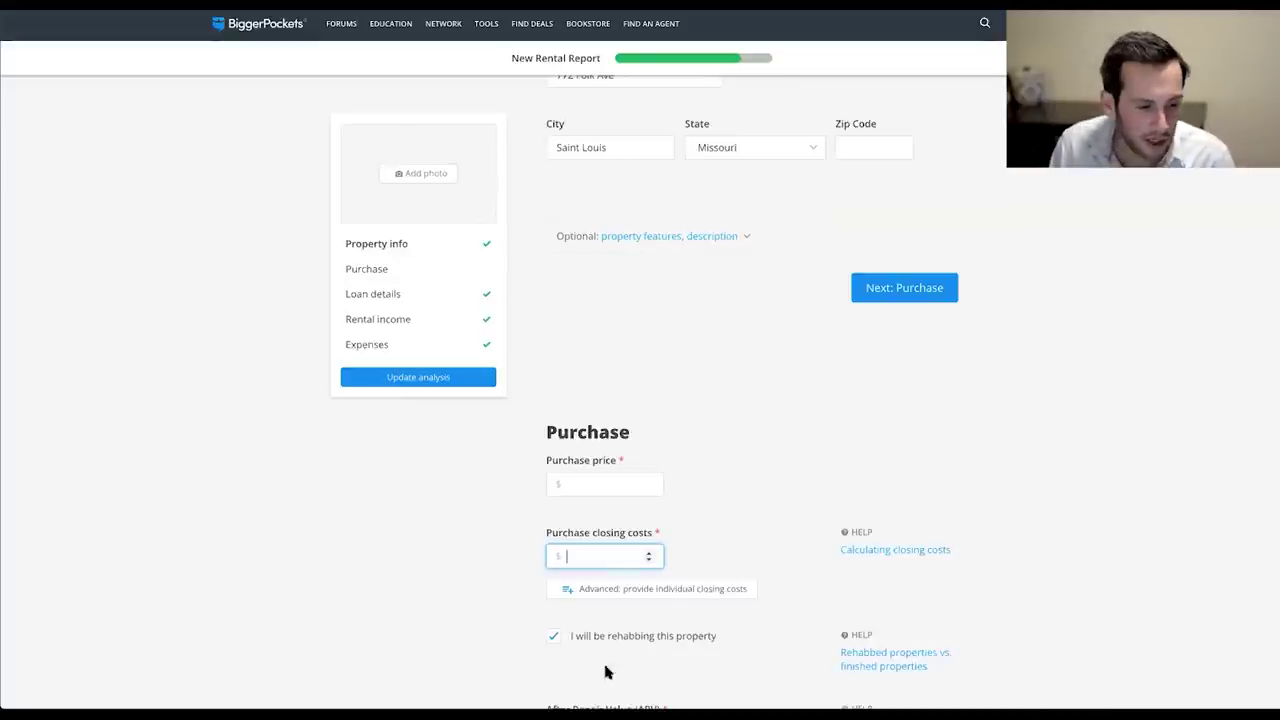
# Re-enter the purchase price as 100000 and closing costs as 5000.
pyautogui.click(590, 492)
pyautogui.write('100000')
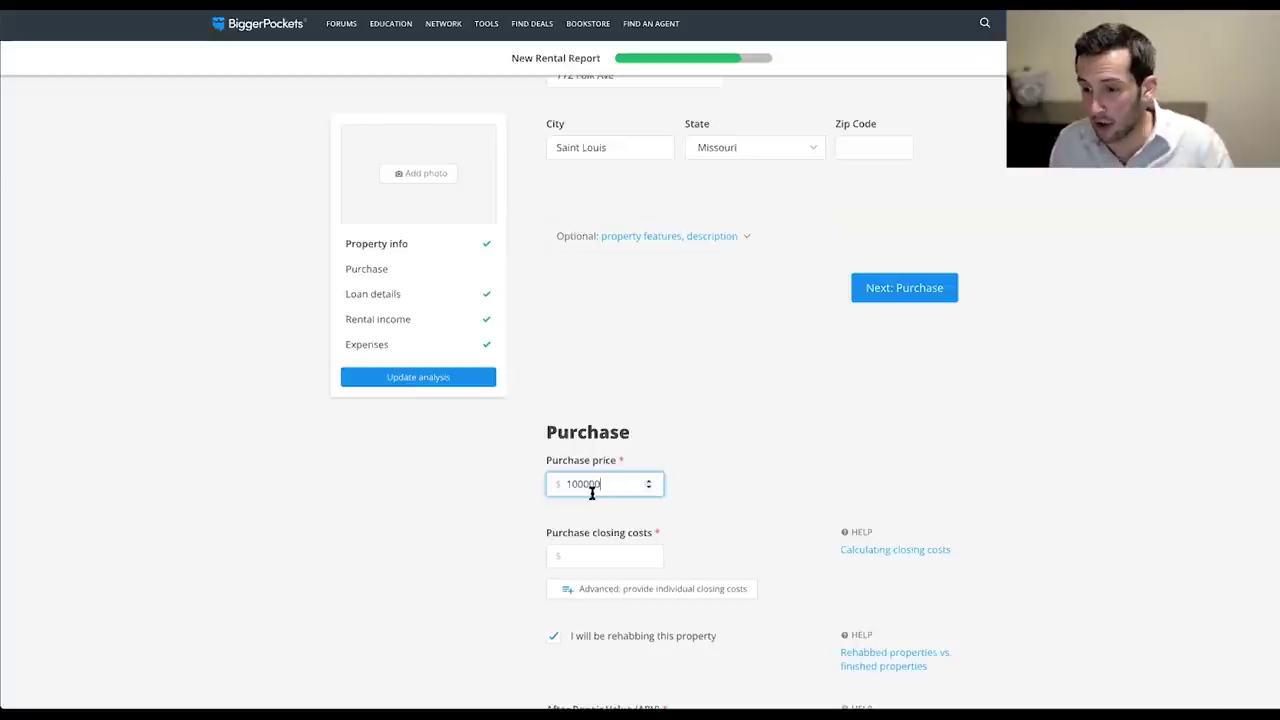
pyautogui.click(866, 492)
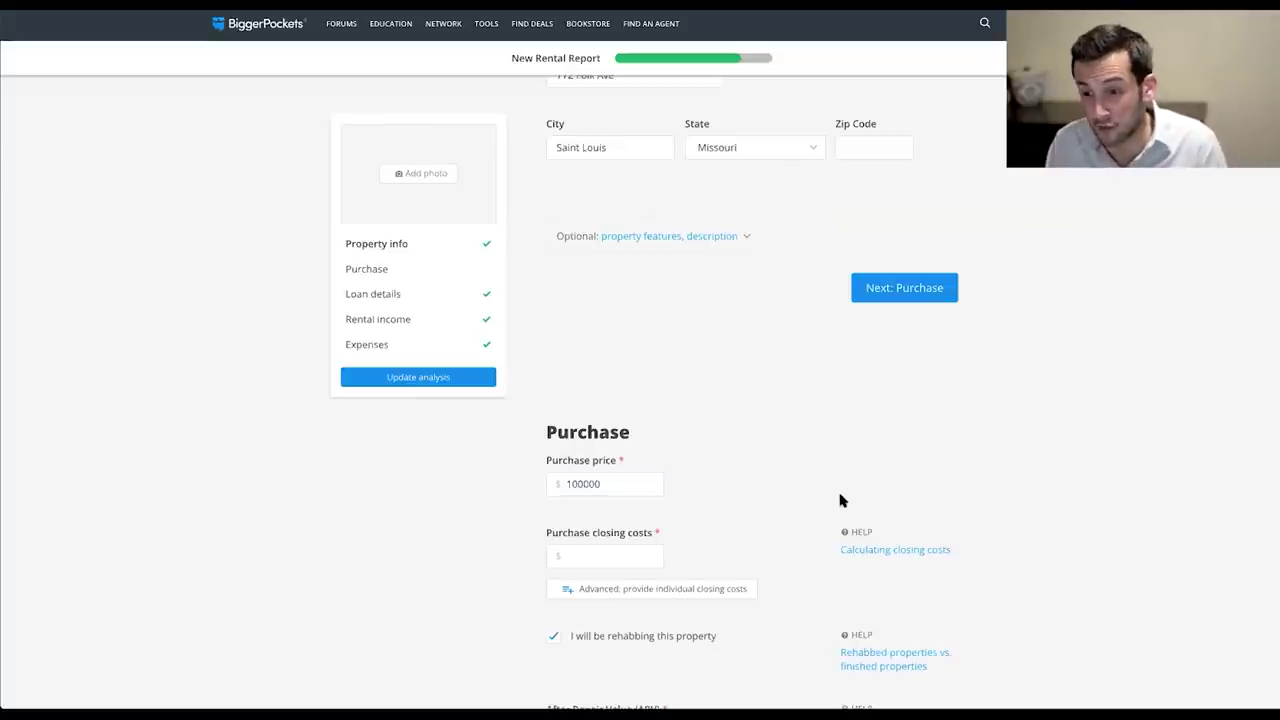
pyautogui.moveTo(390, 23)
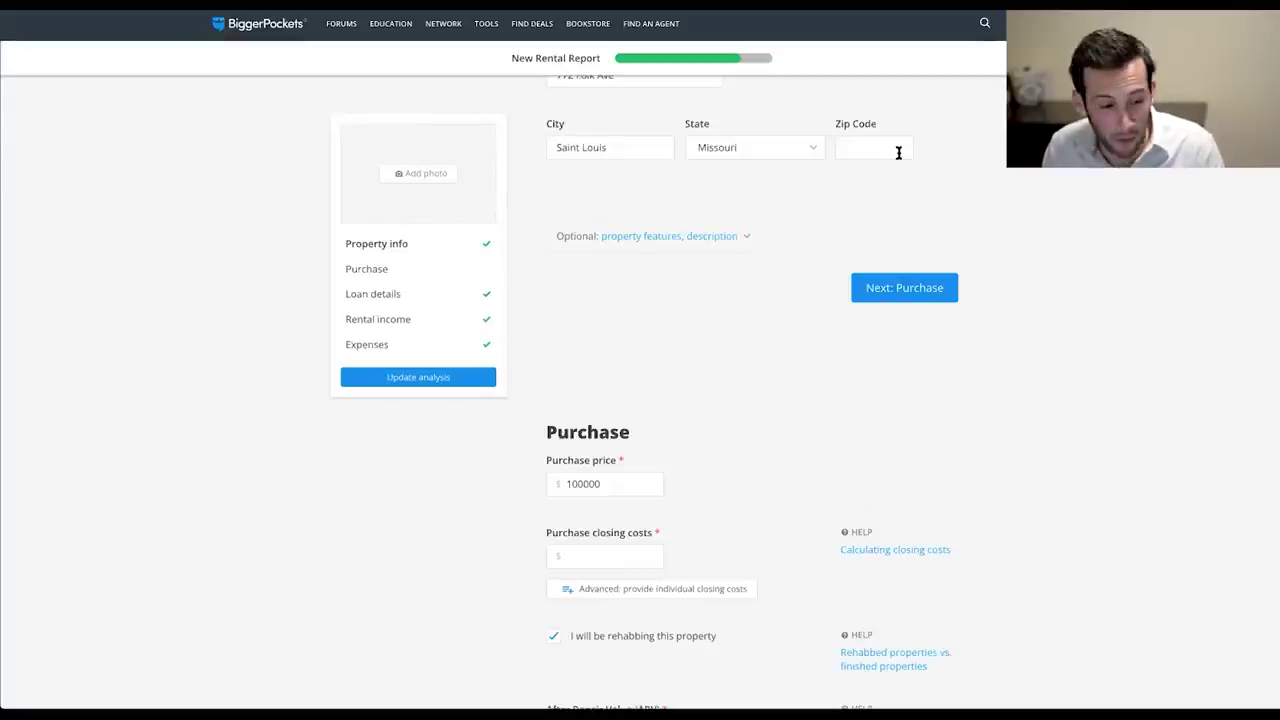
pyautogui.scroll(-1, 694, 462)
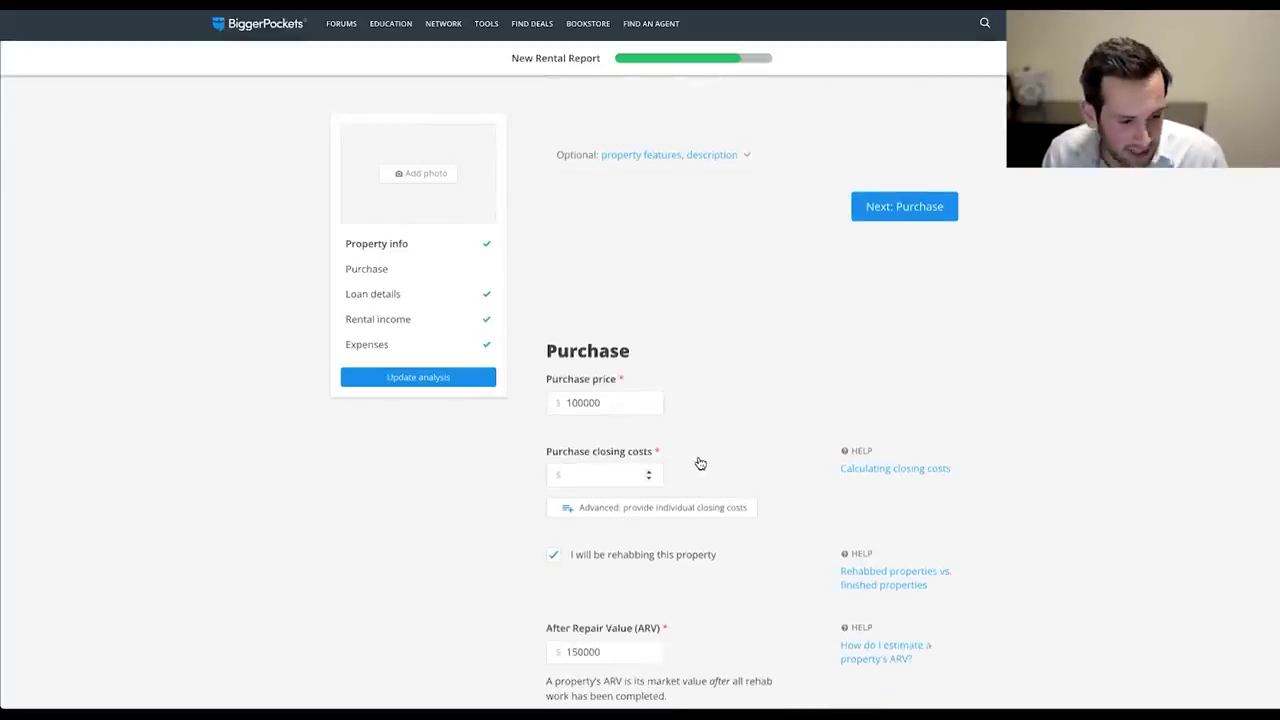
pyautogui.click(579, 477)
pyautogui.write('5000')
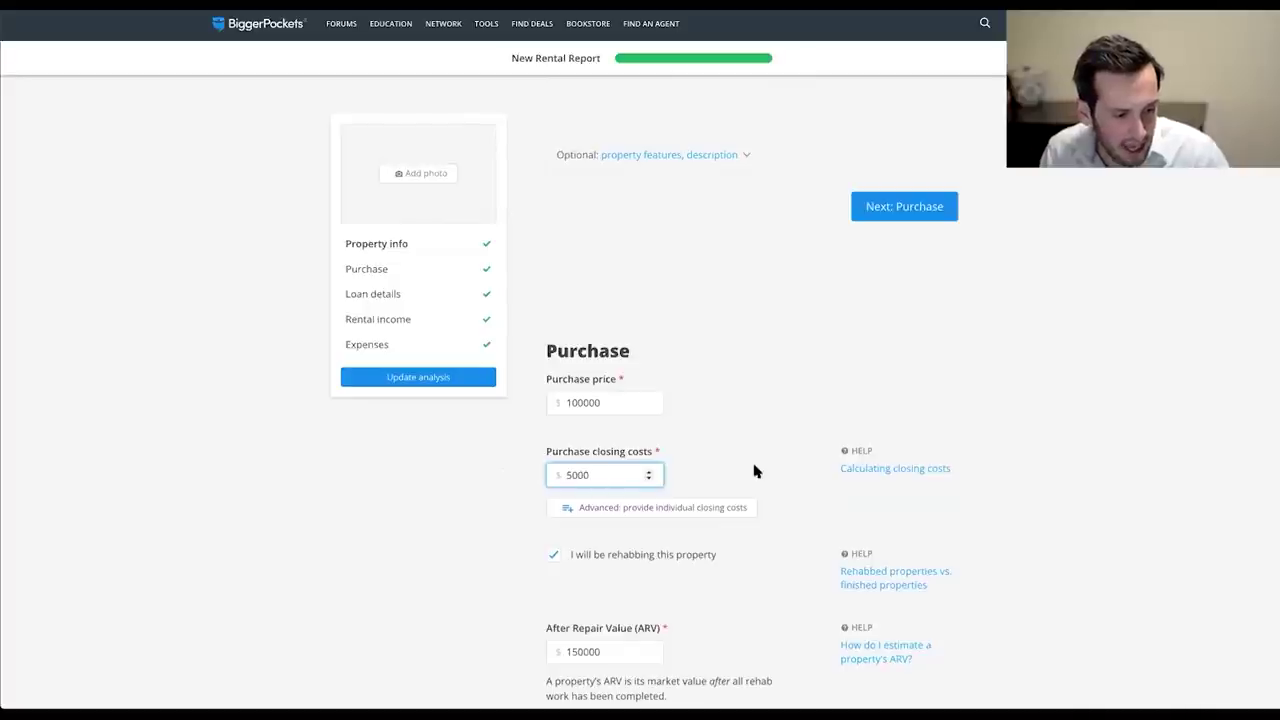
pyautogui.click(755, 471)
# Leave the repair costs at 15000.
pyautogui.scroll(-1, 757, 471)
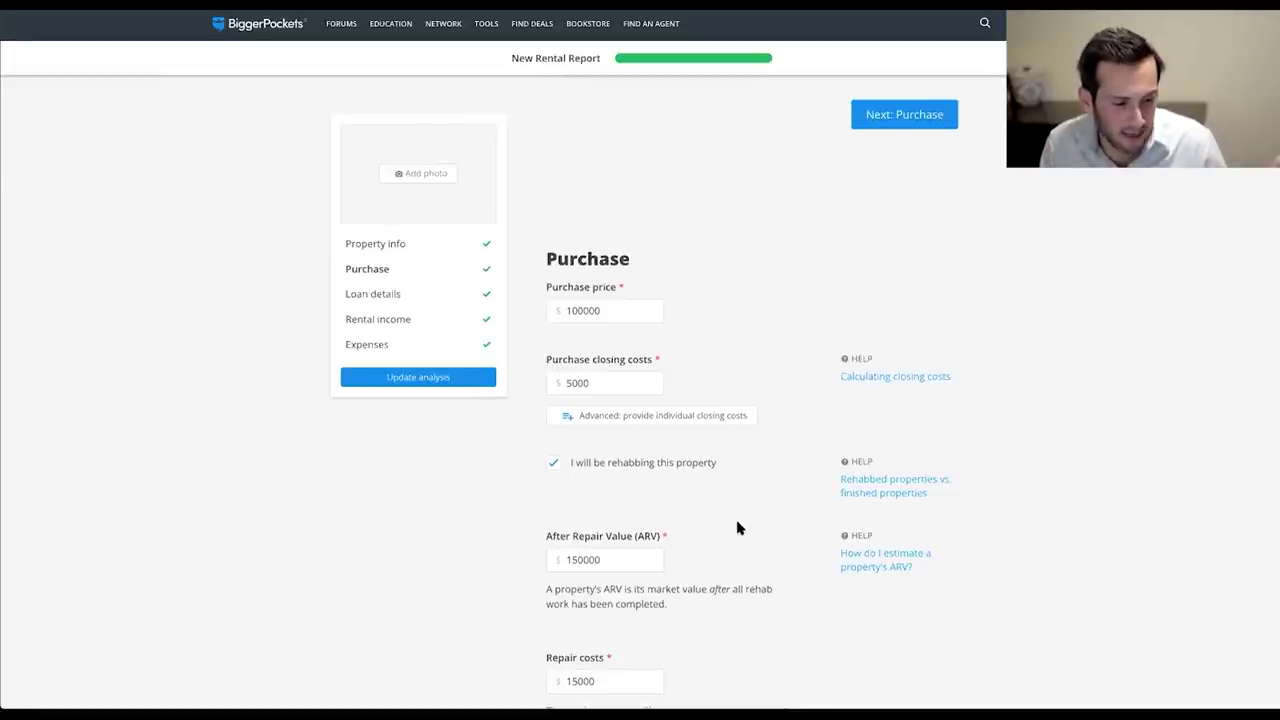
pyautogui.scroll(-1, 737, 528)
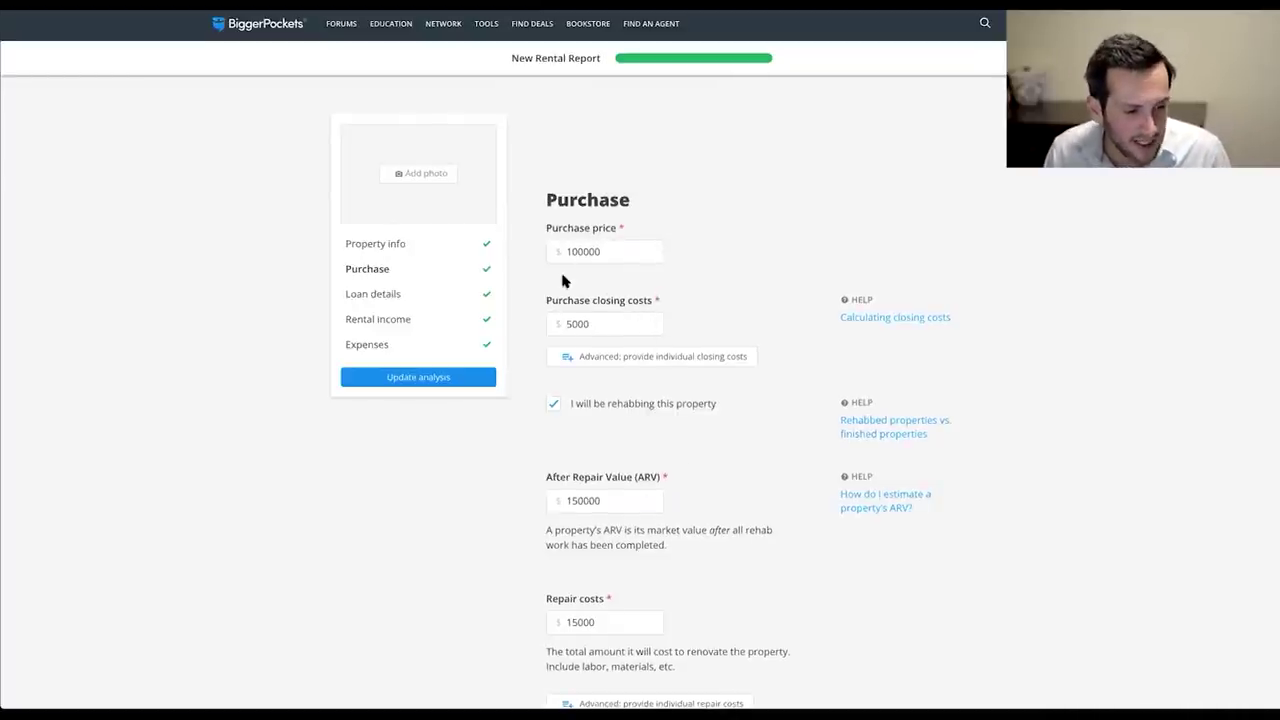
pyautogui.click(608, 622)
pyautogui.click(810, 615)
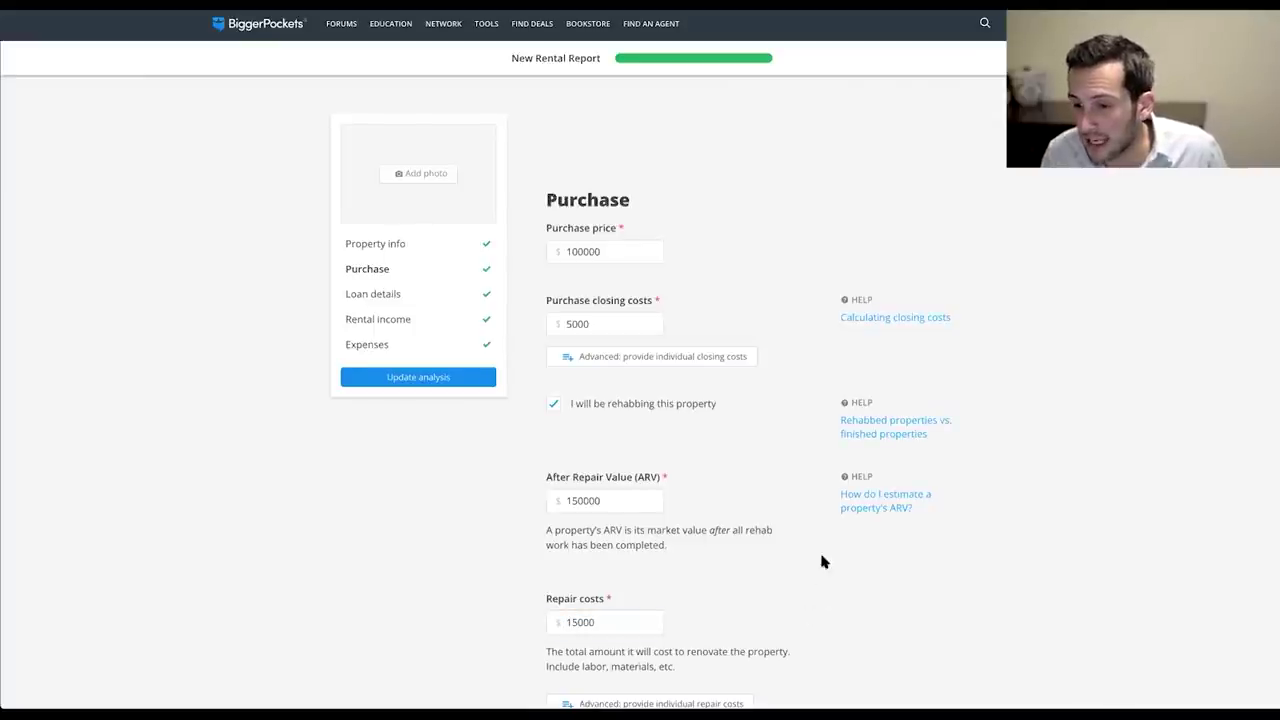
# Expand the optional property value growth setting and enter a 2.5 annual growth rate.
pyautogui.scroll(-3, 823, 560)
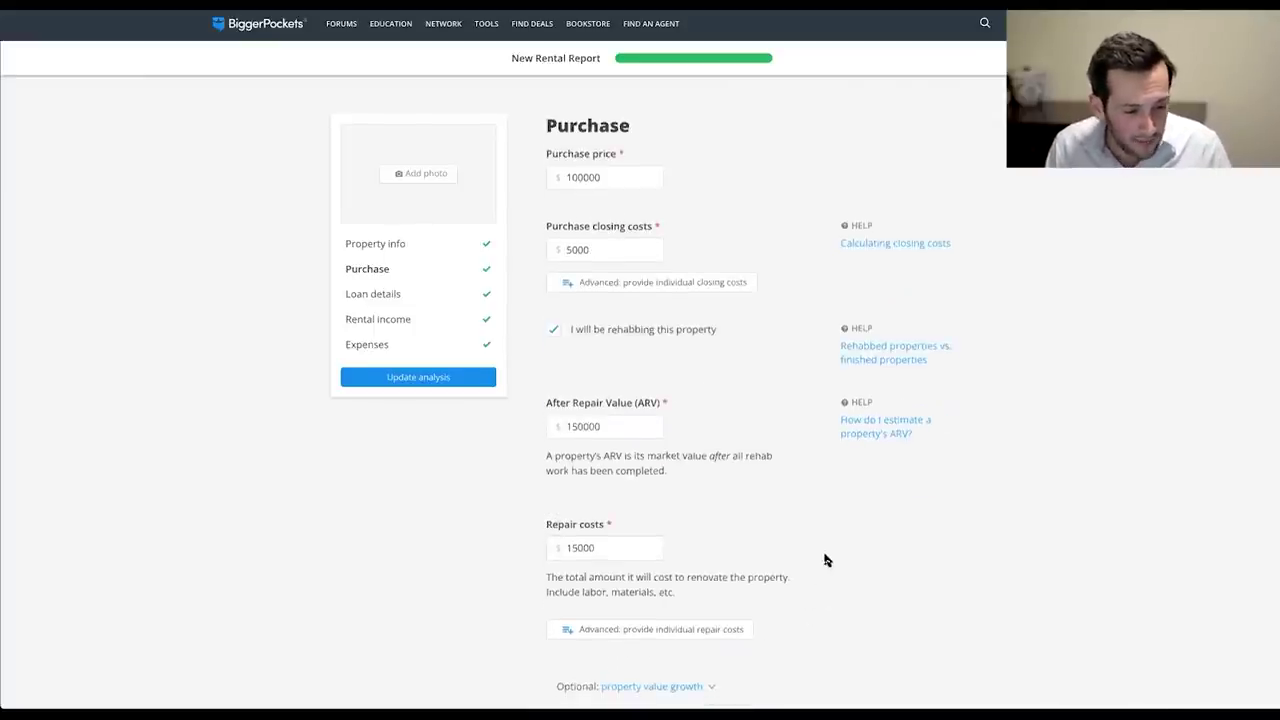
pyautogui.scroll(-1, 780, 555)
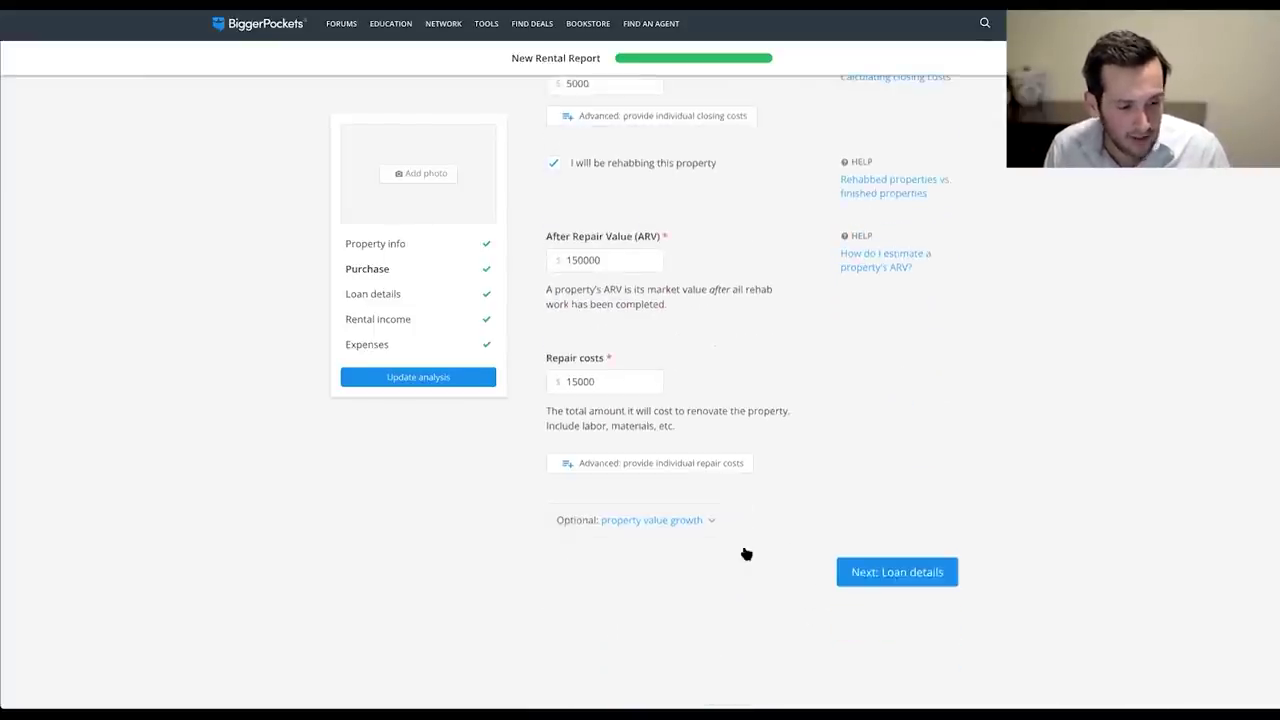
pyautogui.click(688, 520)
pyautogui.click(561, 578)
pyautogui.write('2.5')
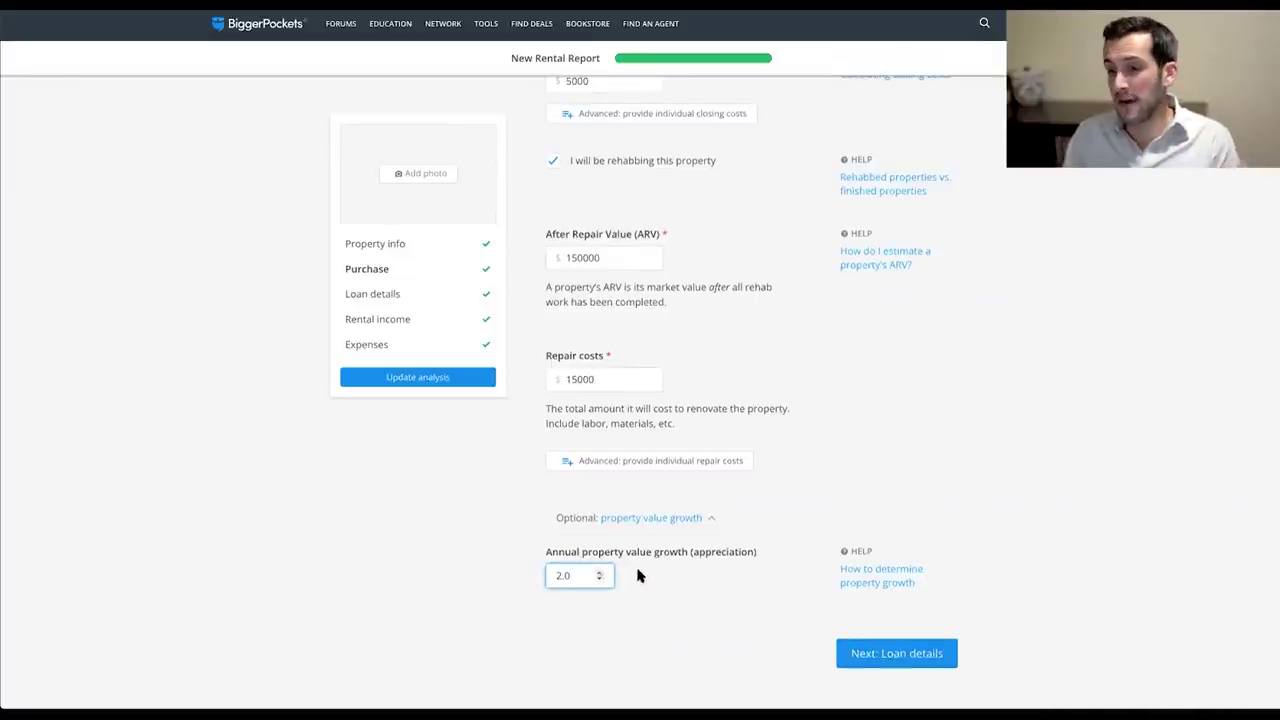
pyautogui.click(981, 452)
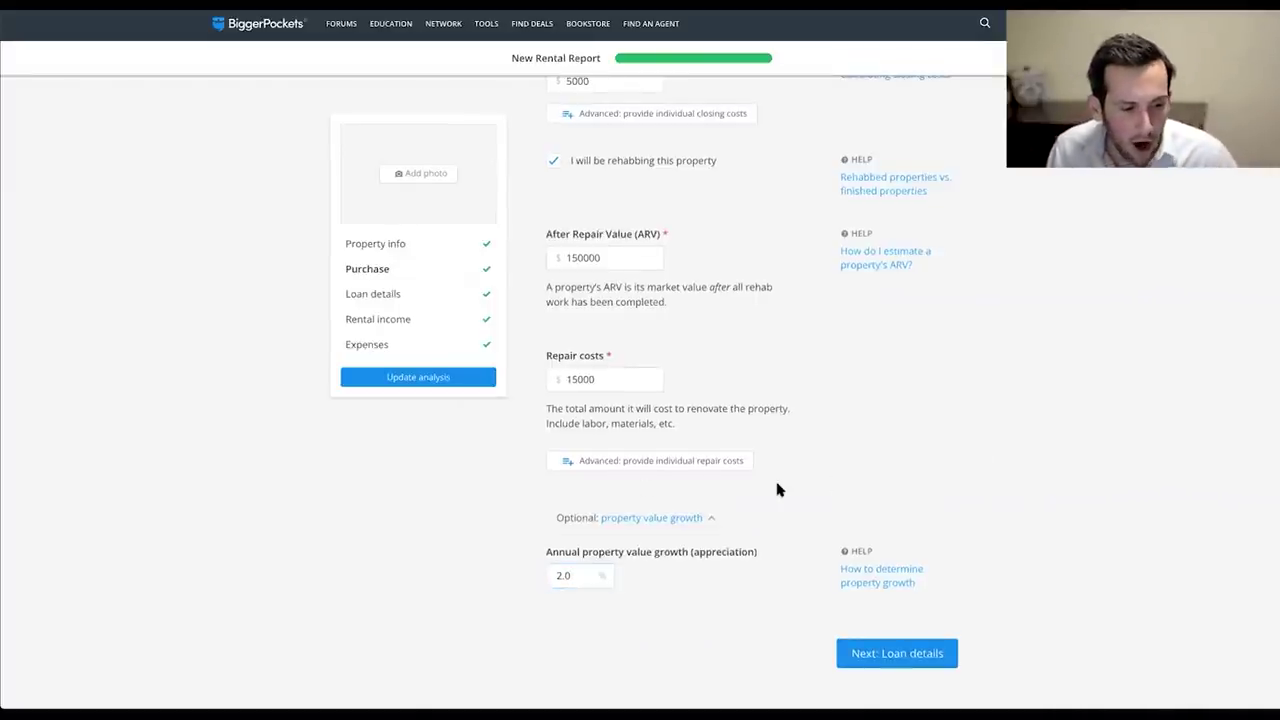
pyautogui.scroll(2, 779, 489)
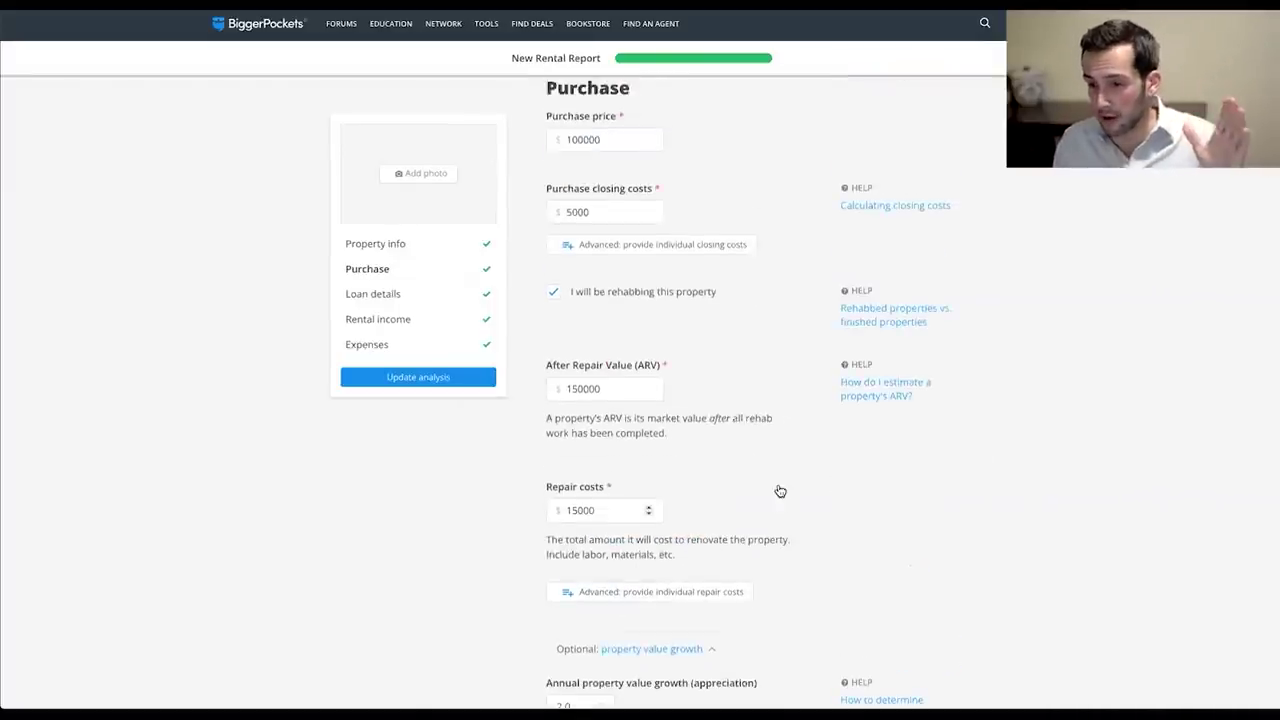
pyautogui.scroll(-1, 780, 491)
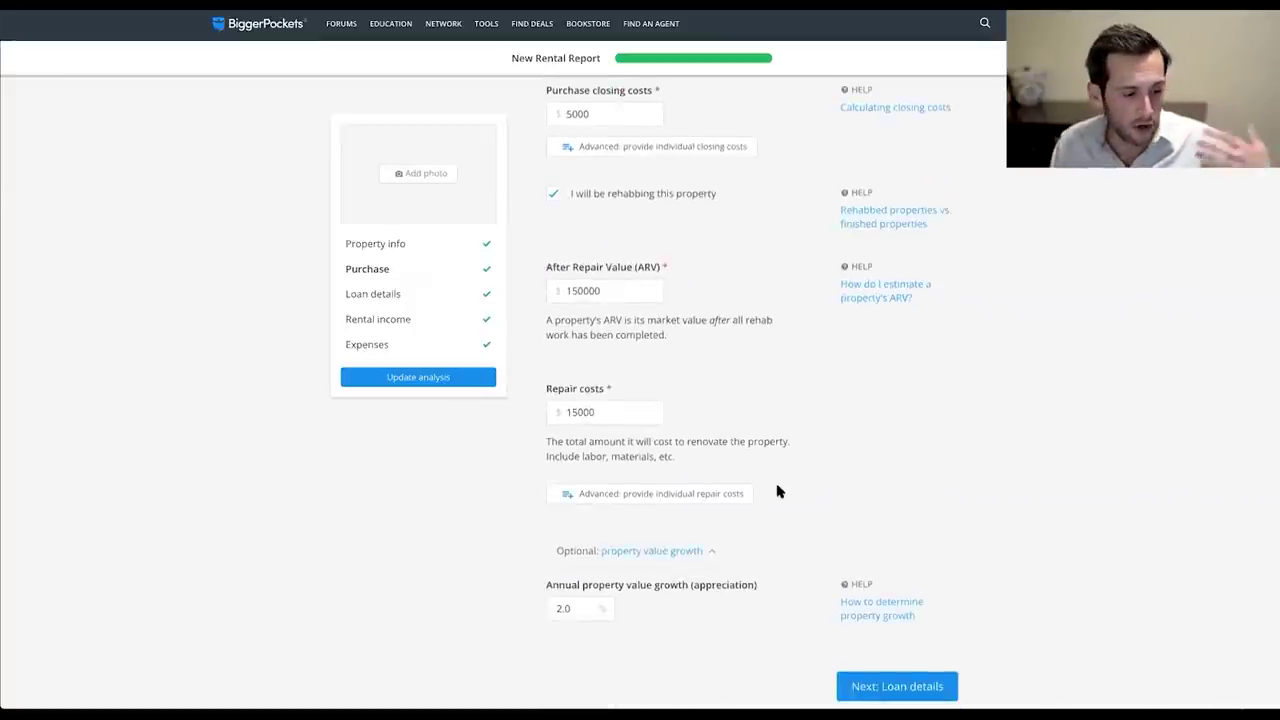
pyautogui.scroll(-1, 779, 491)
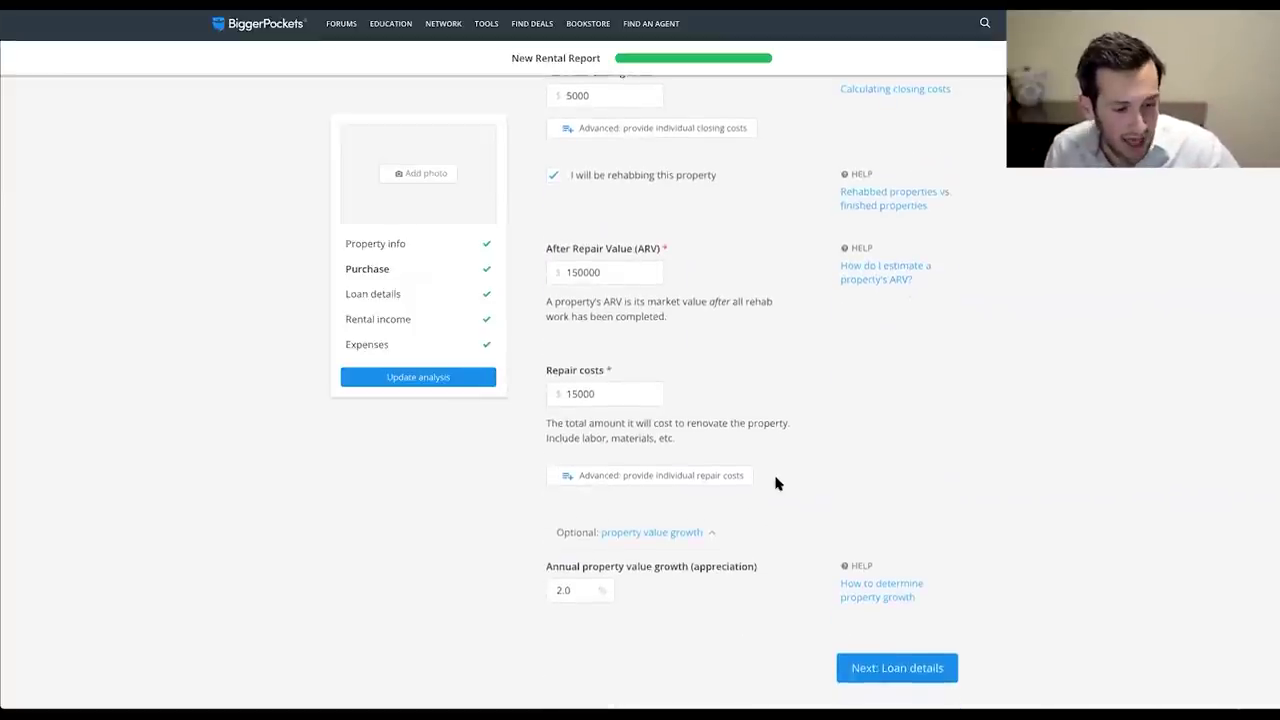
pyautogui.scroll(-3, 779, 484)
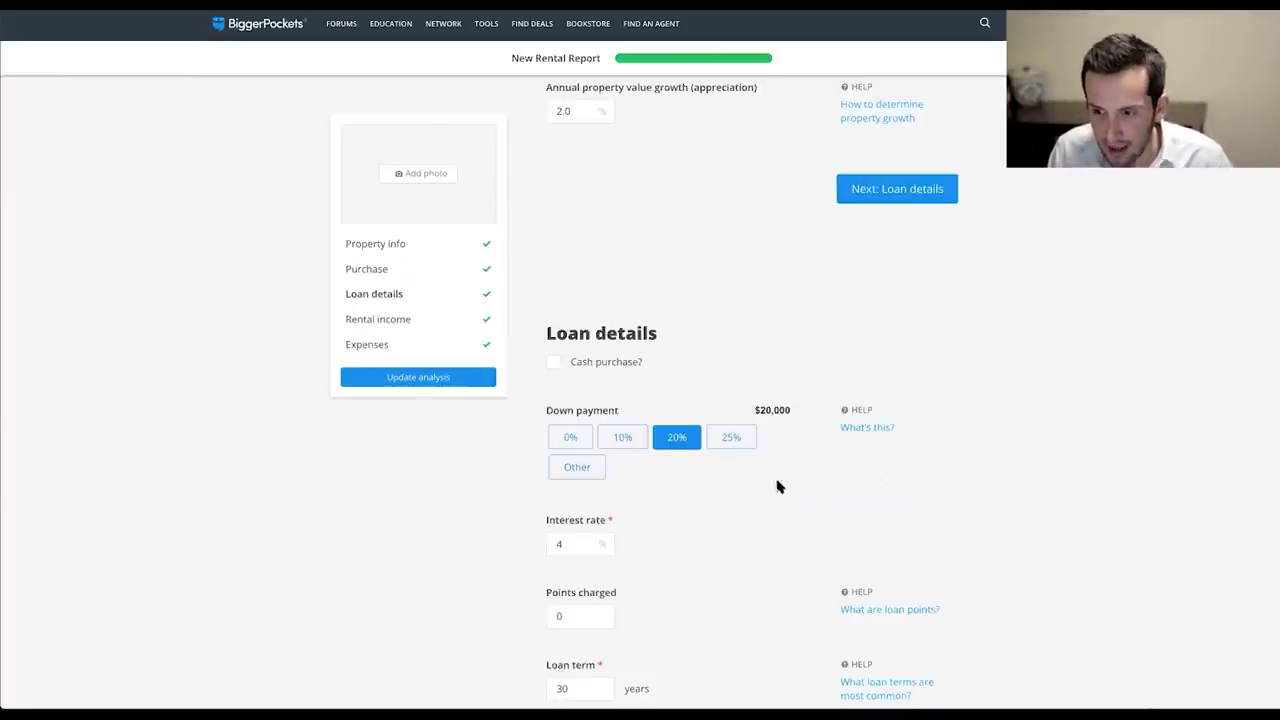
# Review the loan details: 25% down payment, interest rate and 30-year term.
pyautogui.scroll(-2, 778, 486)
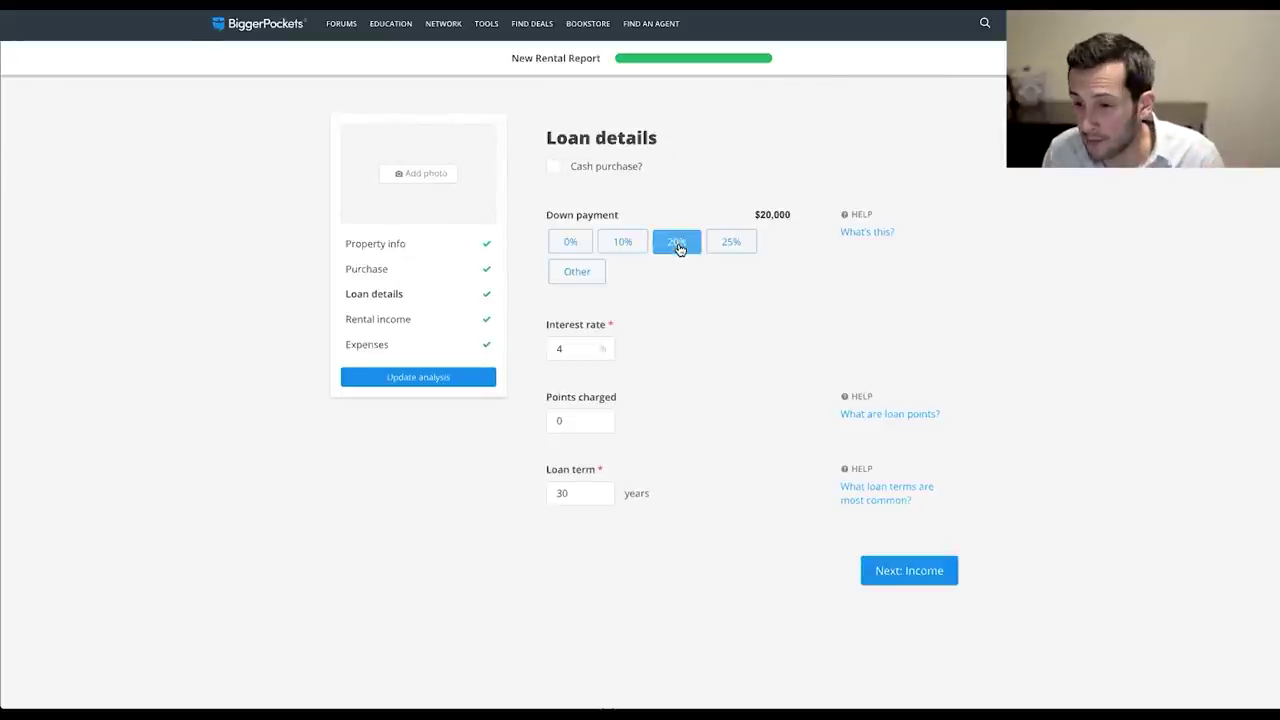
pyautogui.click(737, 246)
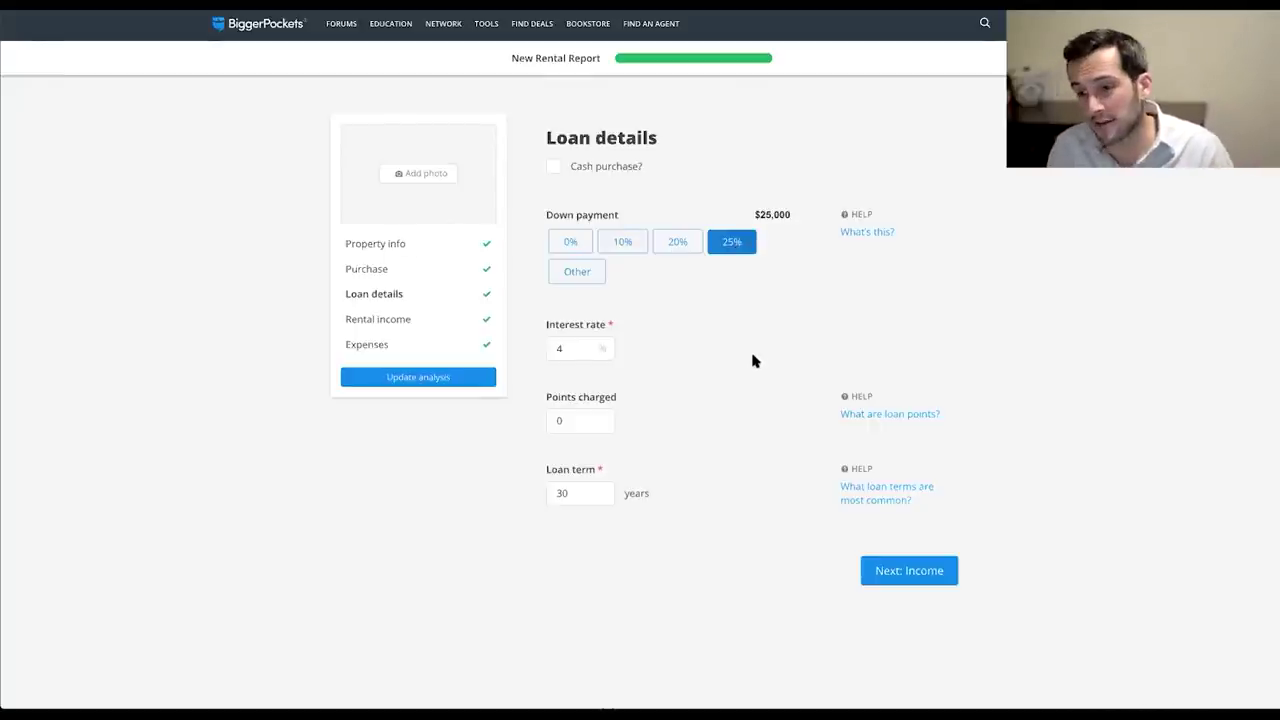
pyautogui.click(568, 348)
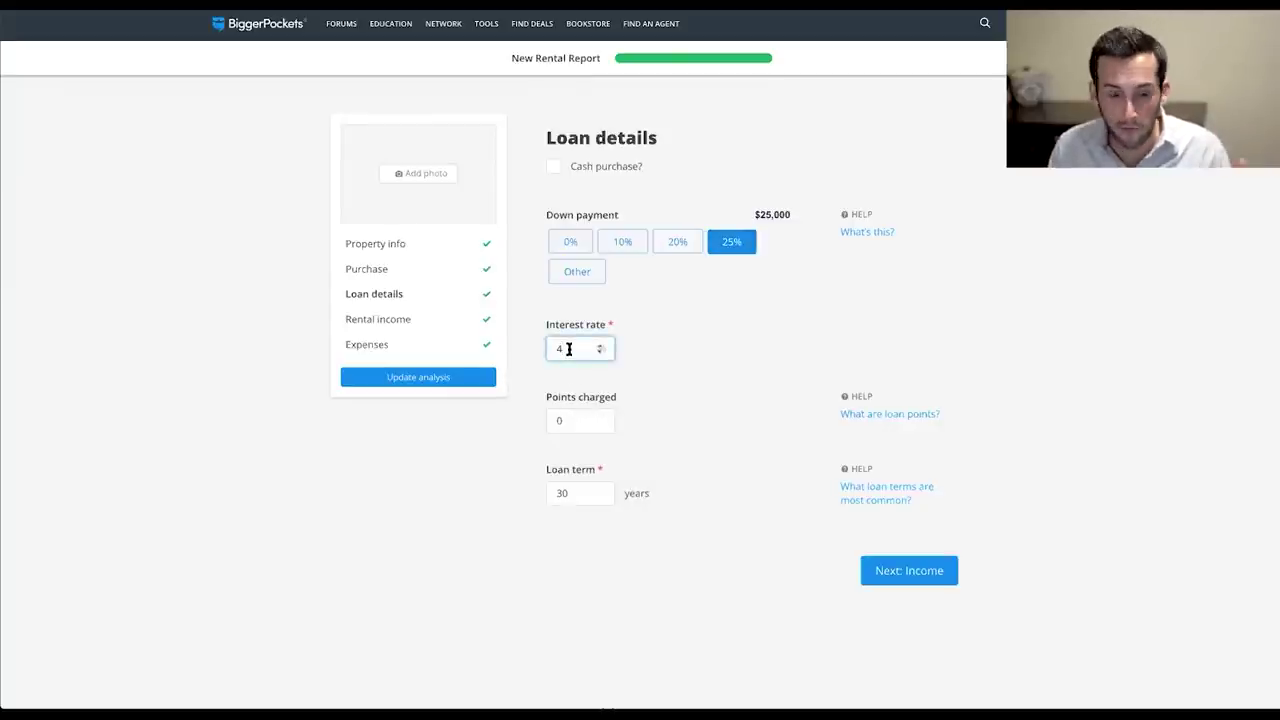
pyautogui.scroll(-3, 721, 387)
pyautogui.click(561, 349)
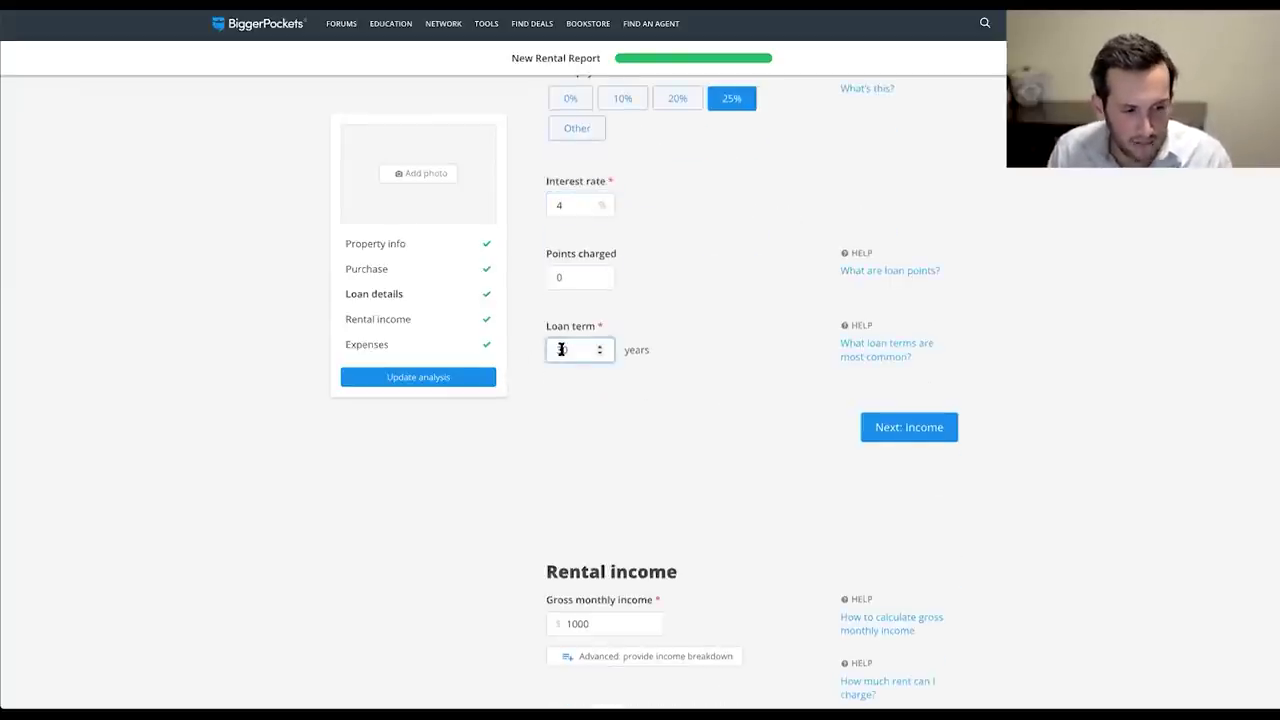
pyautogui.scroll(1, 703, 363)
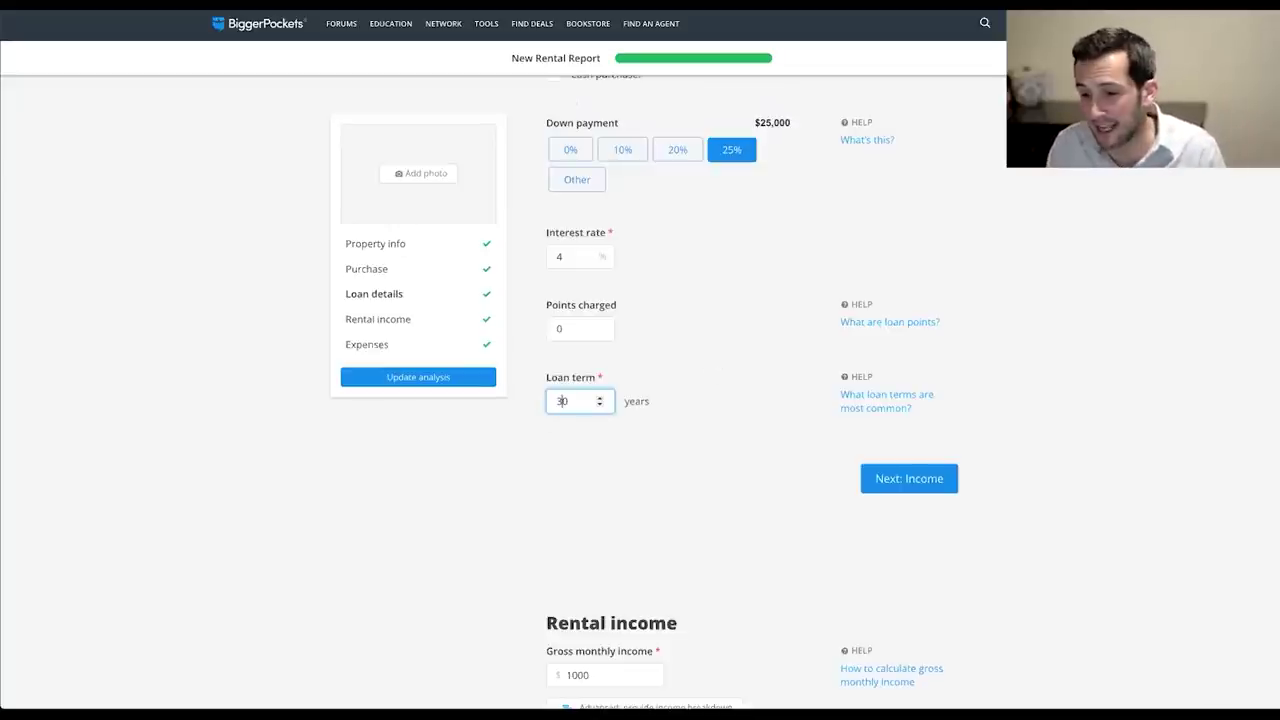
# Delete the 1000 gross monthly income value.
pyautogui.scroll(-3, 837, 297)
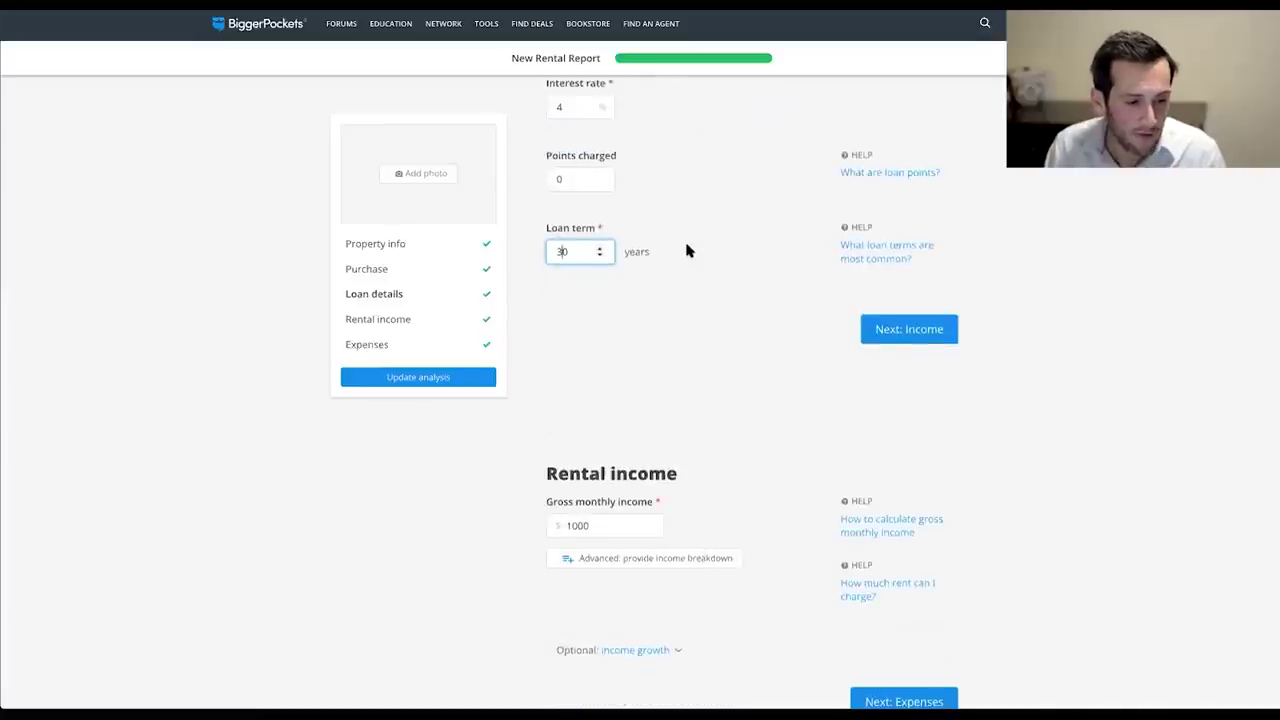
pyautogui.scroll(-3, 688, 250)
pyautogui.click(605, 341)
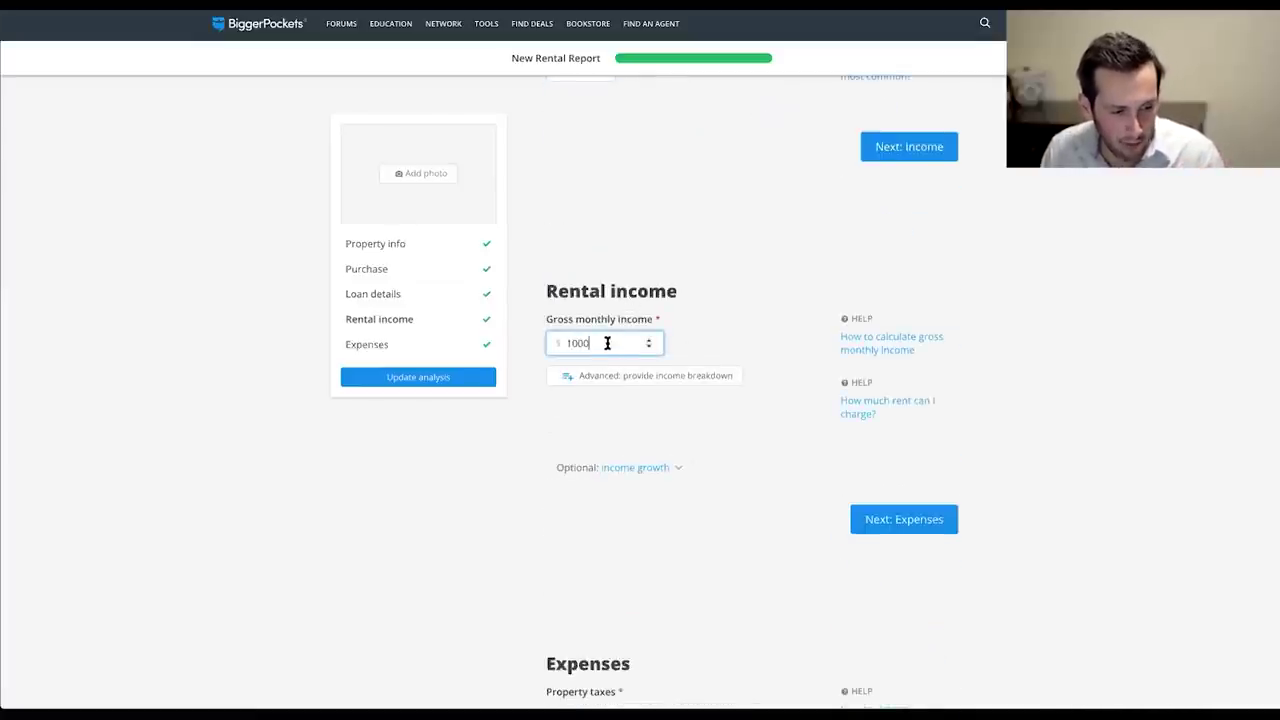
pyautogui.moveTo(607, 342); pyautogui.dragTo(518, 326)
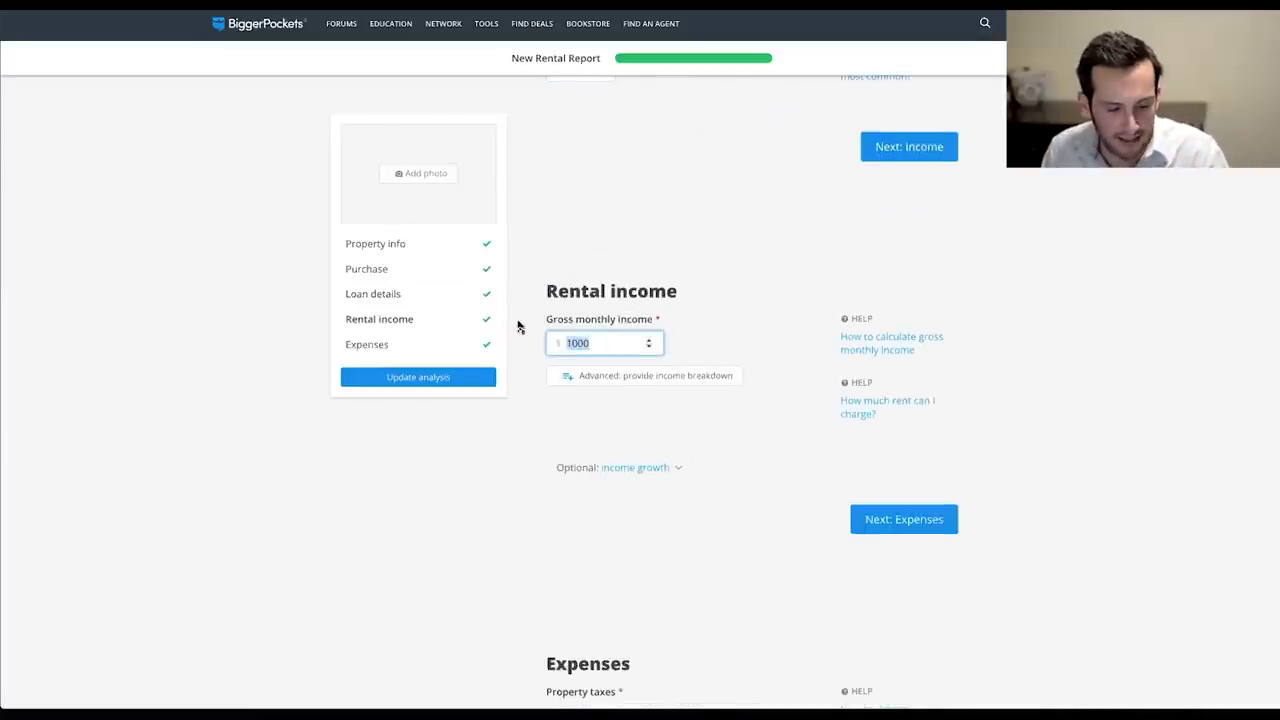
pyautogui.press('BackSpace')
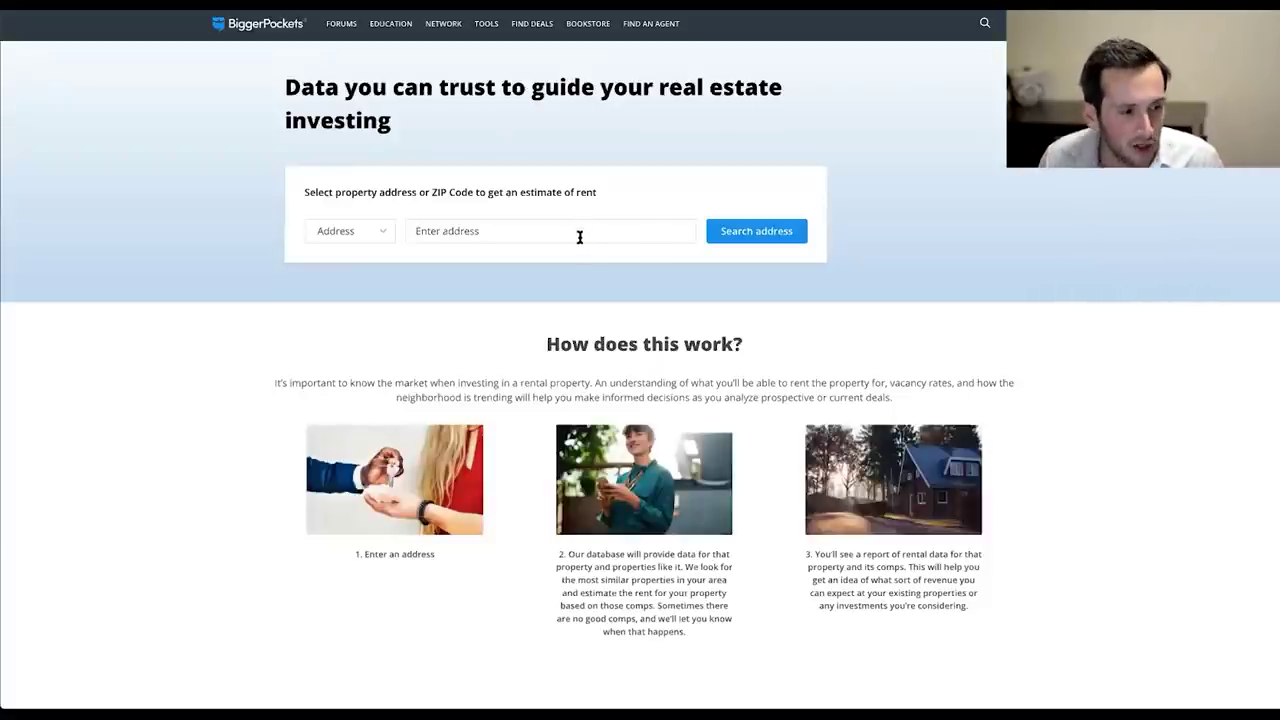
pyautogui.click(581, 237)
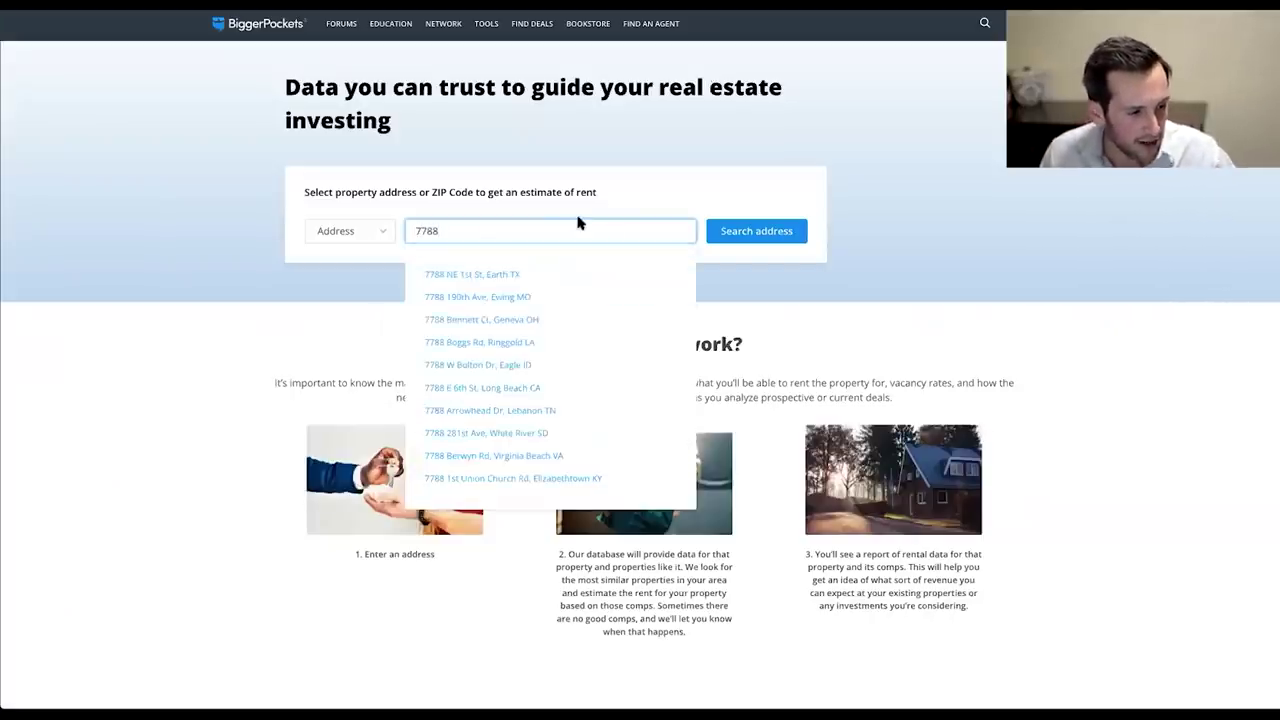
pyautogui.press('BackSpace')
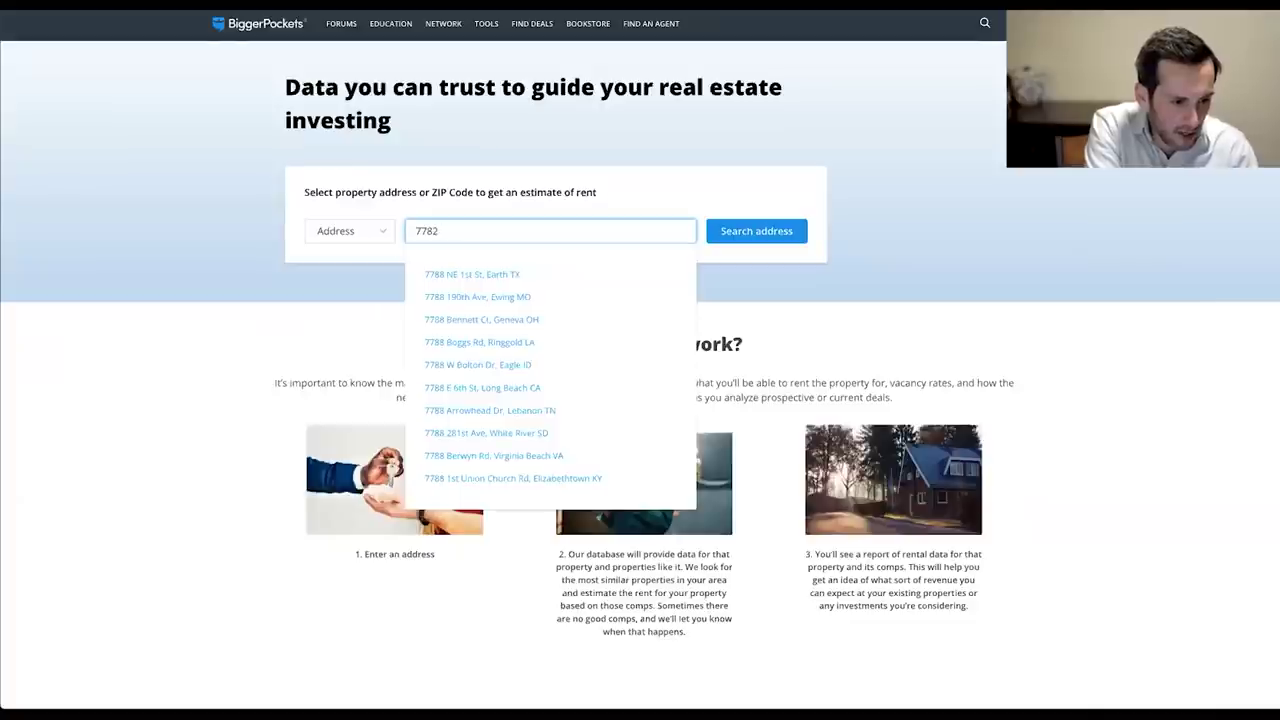
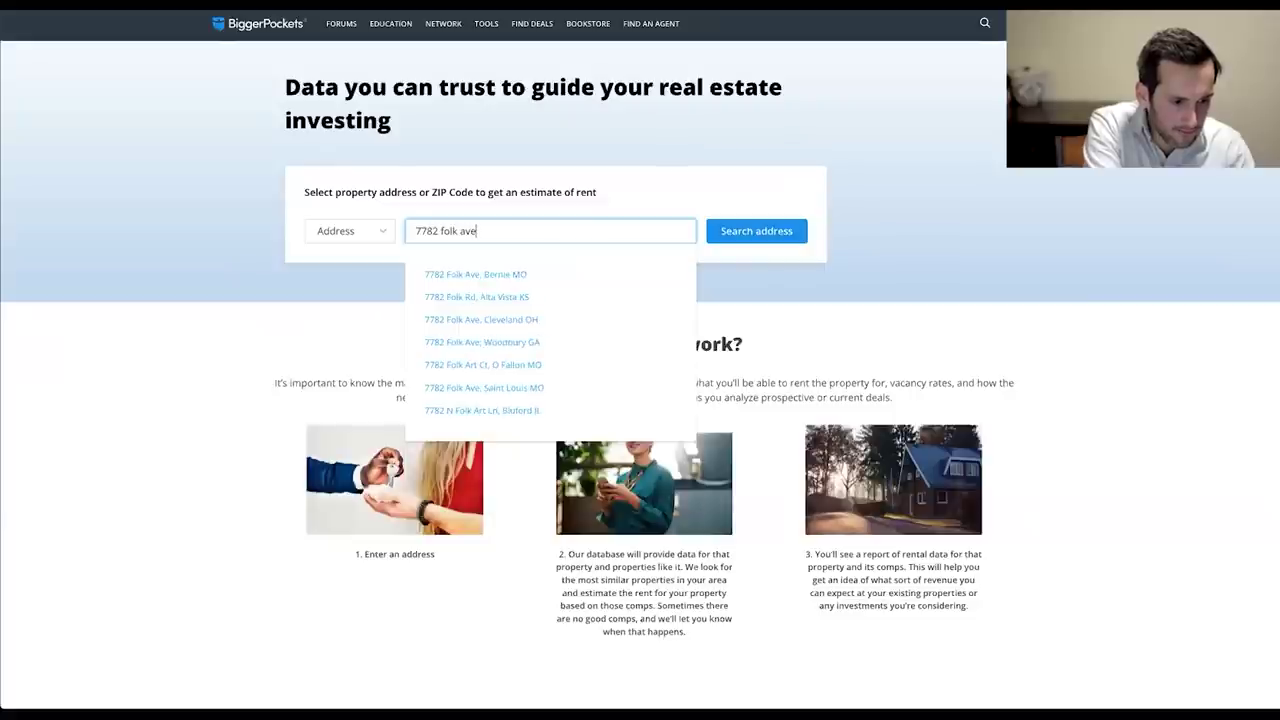
pyautogui.click(517, 343)
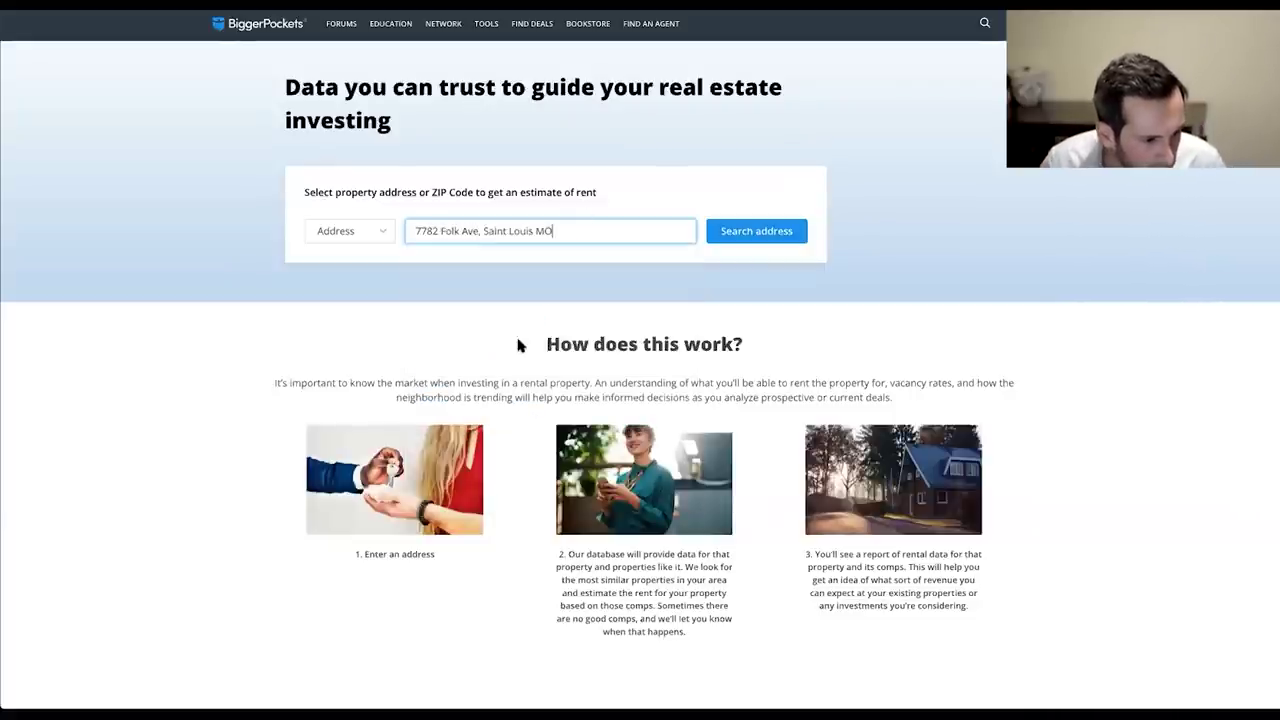
pyautogui.click(765, 238)
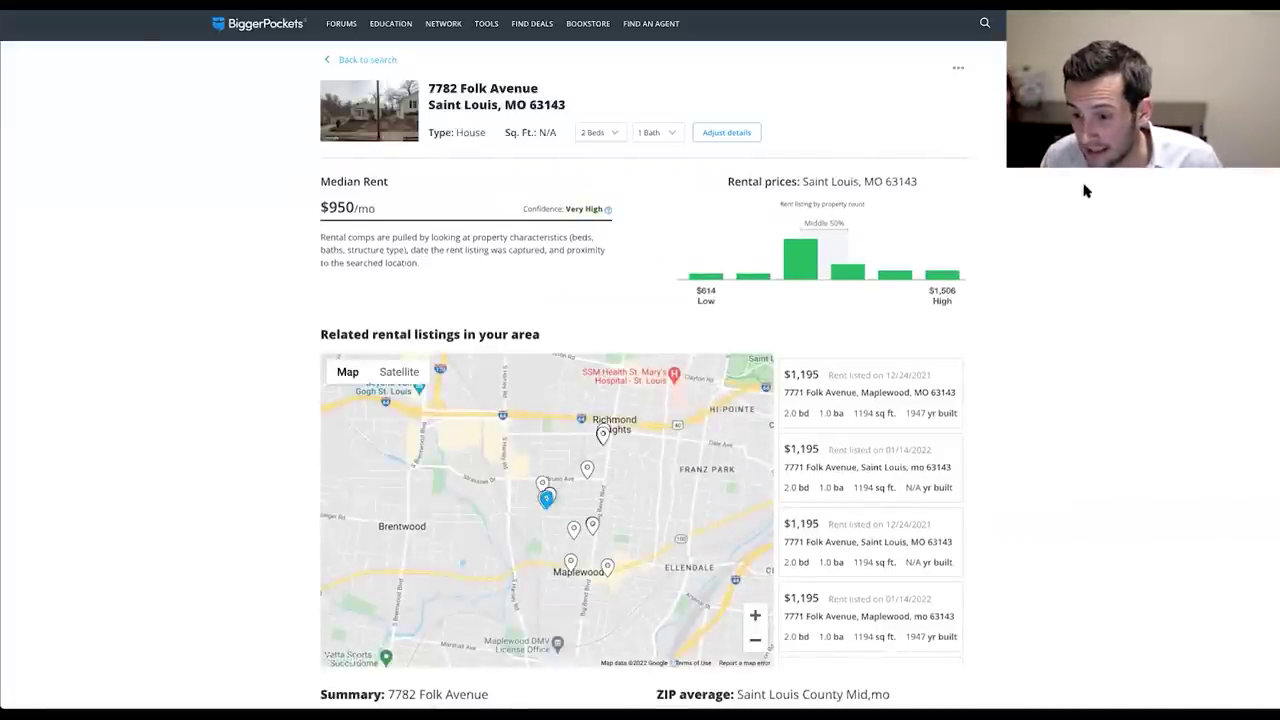
# Highlight the $950/mo median rent and its Very High confidence rating.
pyautogui.moveTo(320, 207); pyautogui.dragTo(377, 208)
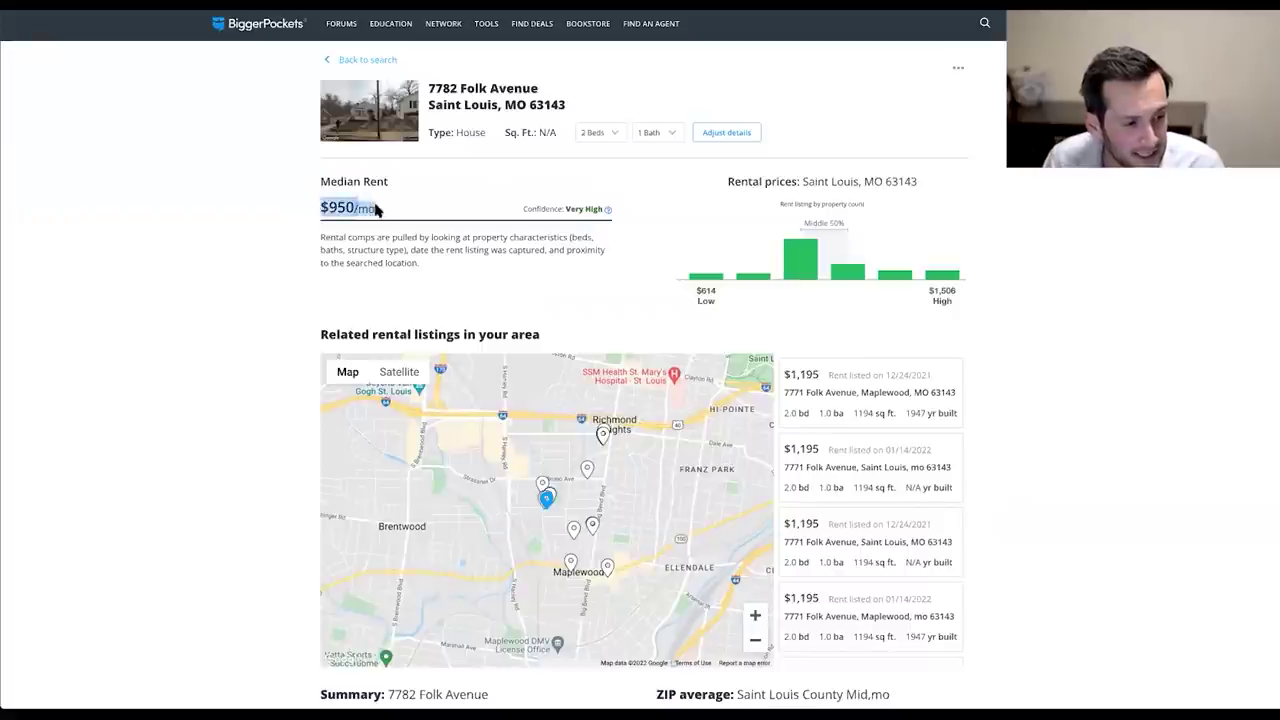
pyautogui.click(404, 209)
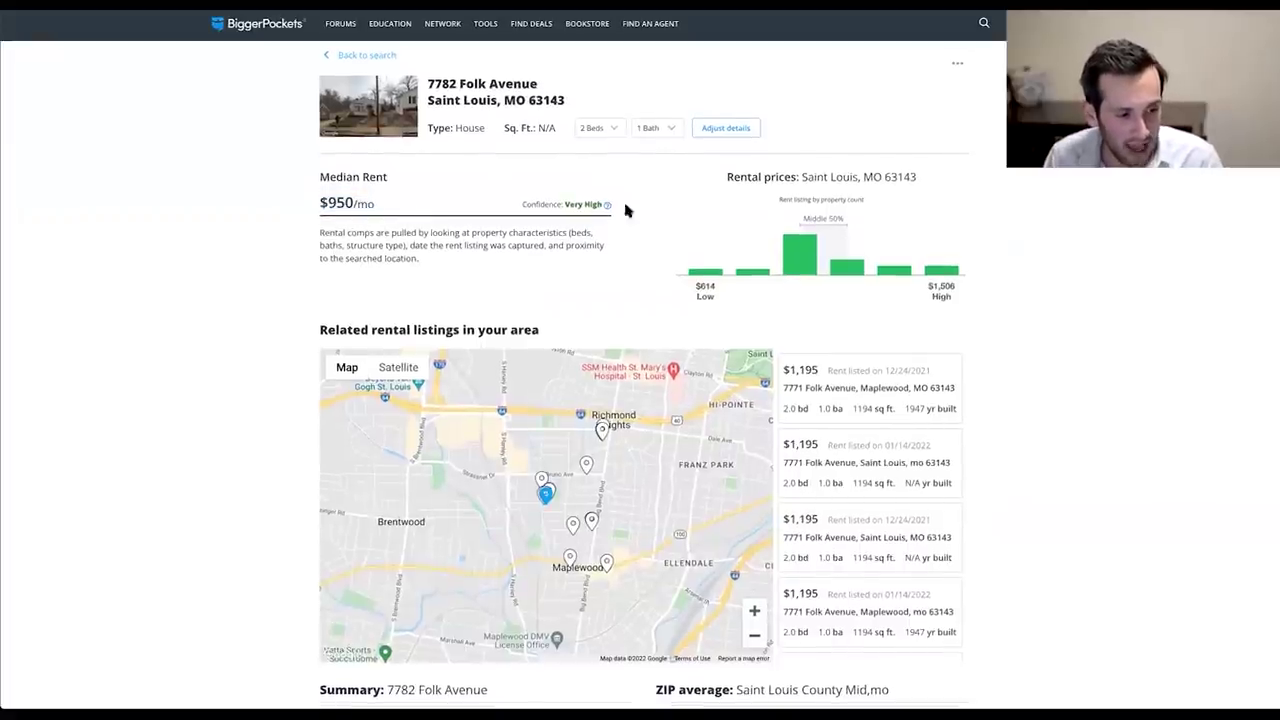
pyautogui.moveTo(564, 205); pyautogui.dragTo(607, 206)
pyautogui.moveTo(613, 205)
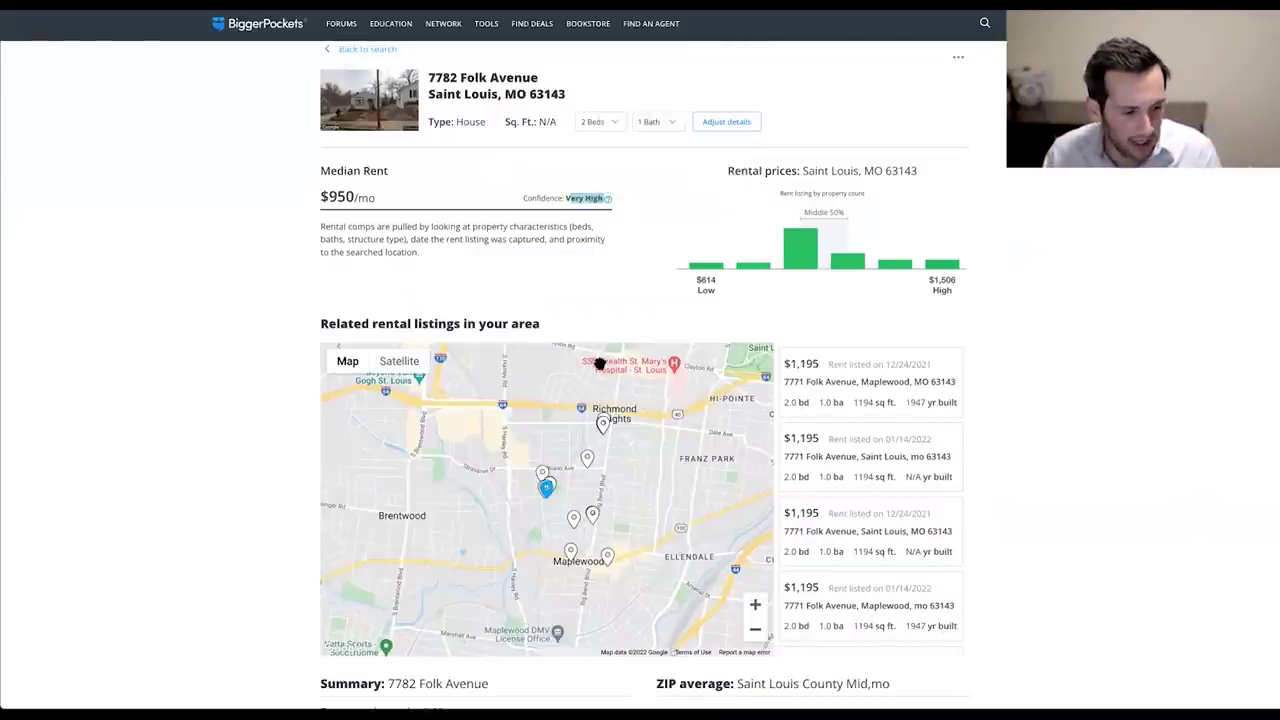
pyautogui.scroll(-1, 598, 363)
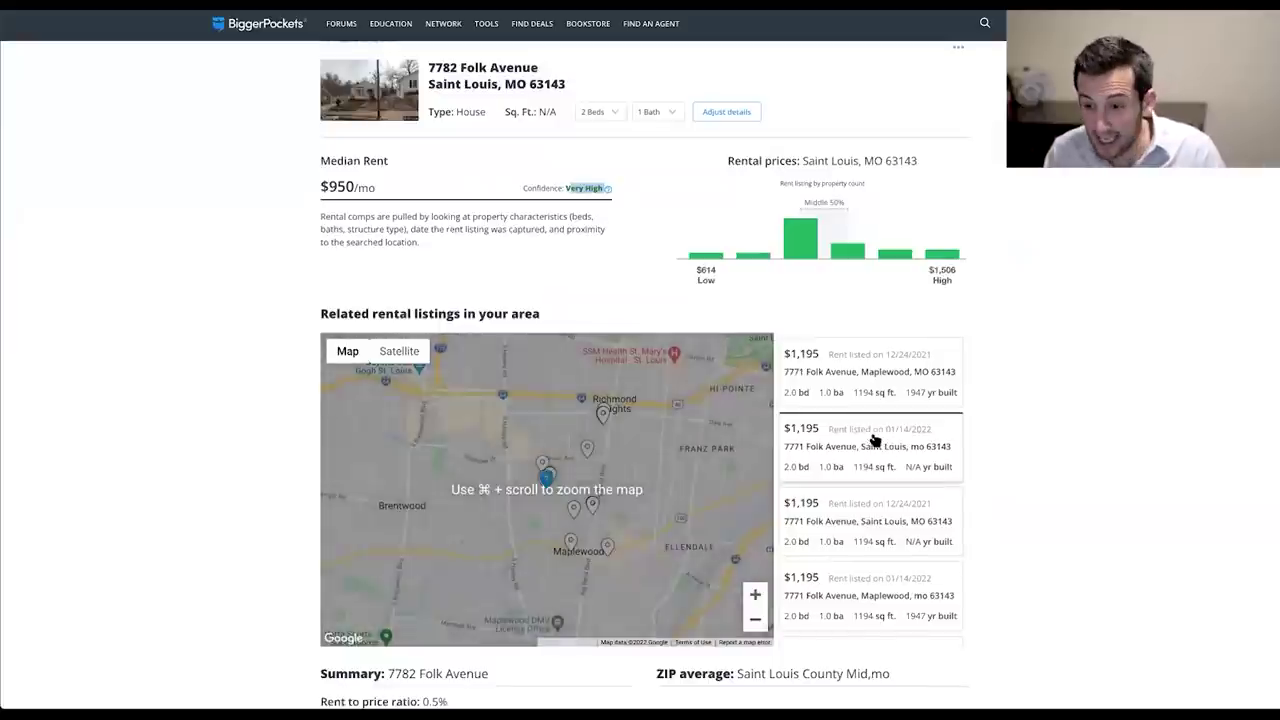
pyautogui.scroll(1, 872, 445)
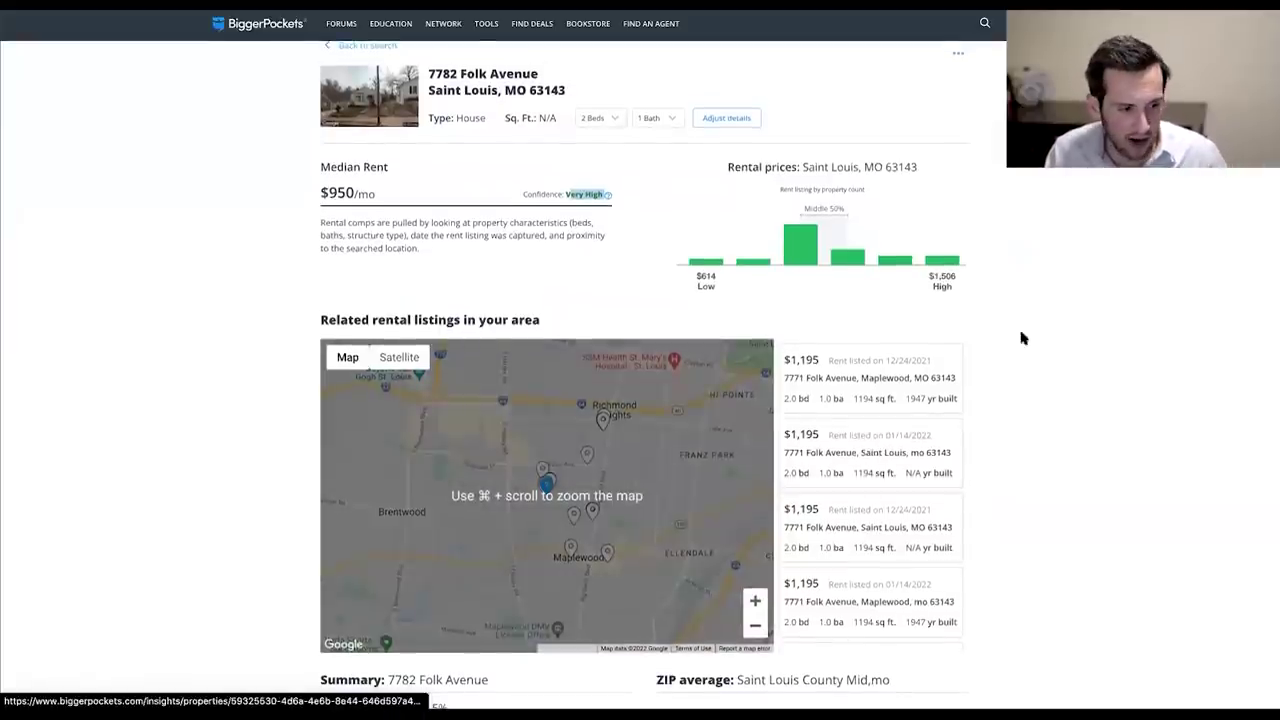
pyautogui.moveTo(808, 250)
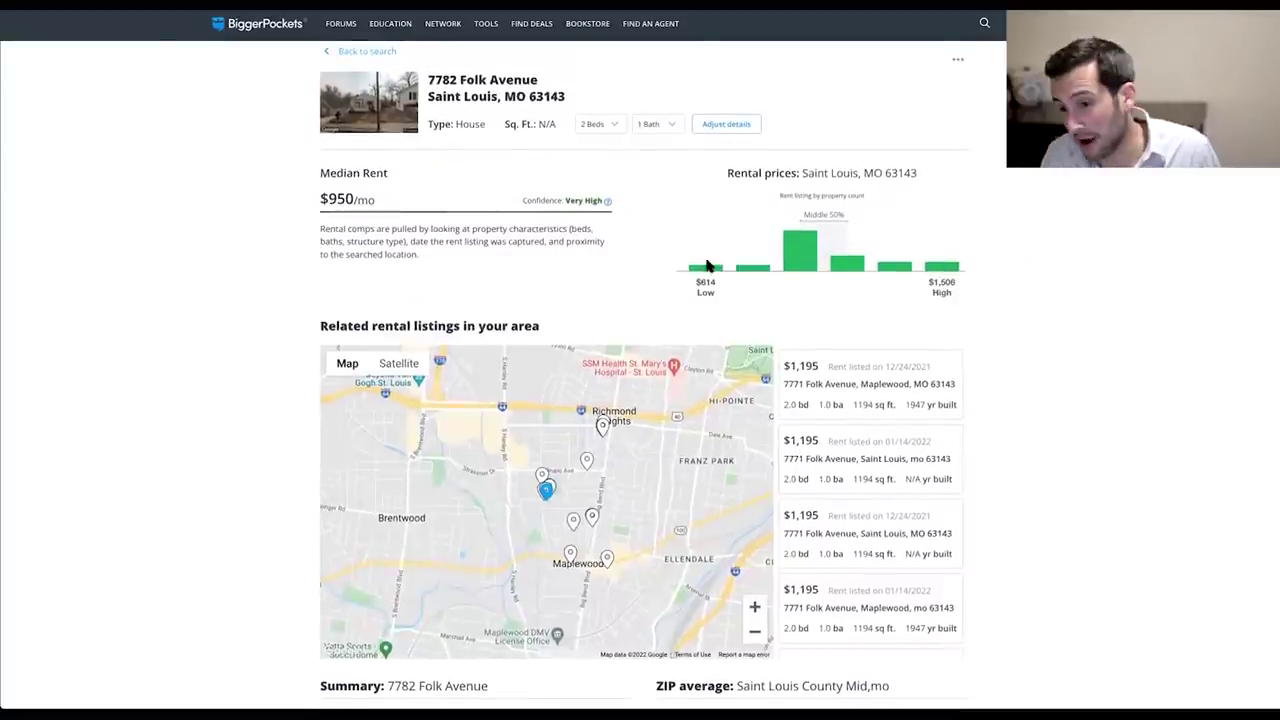
pyautogui.moveTo(706, 268)
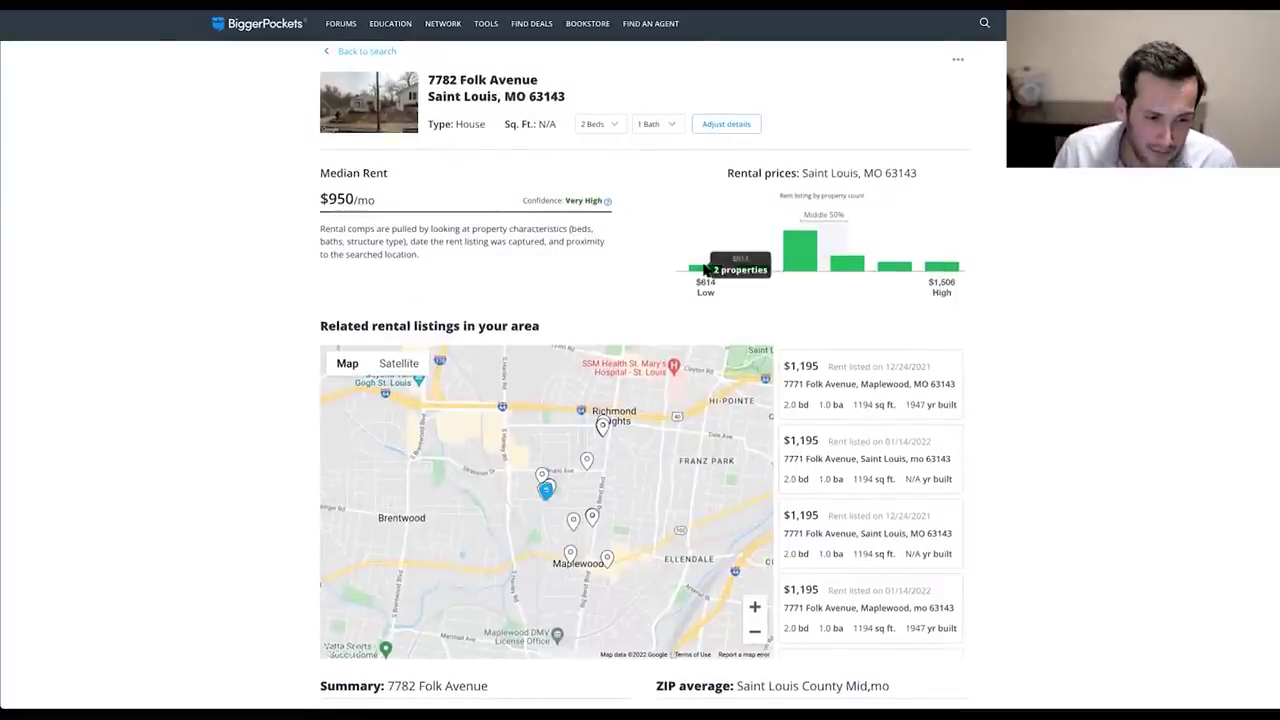
pyautogui.moveTo(940, 266)
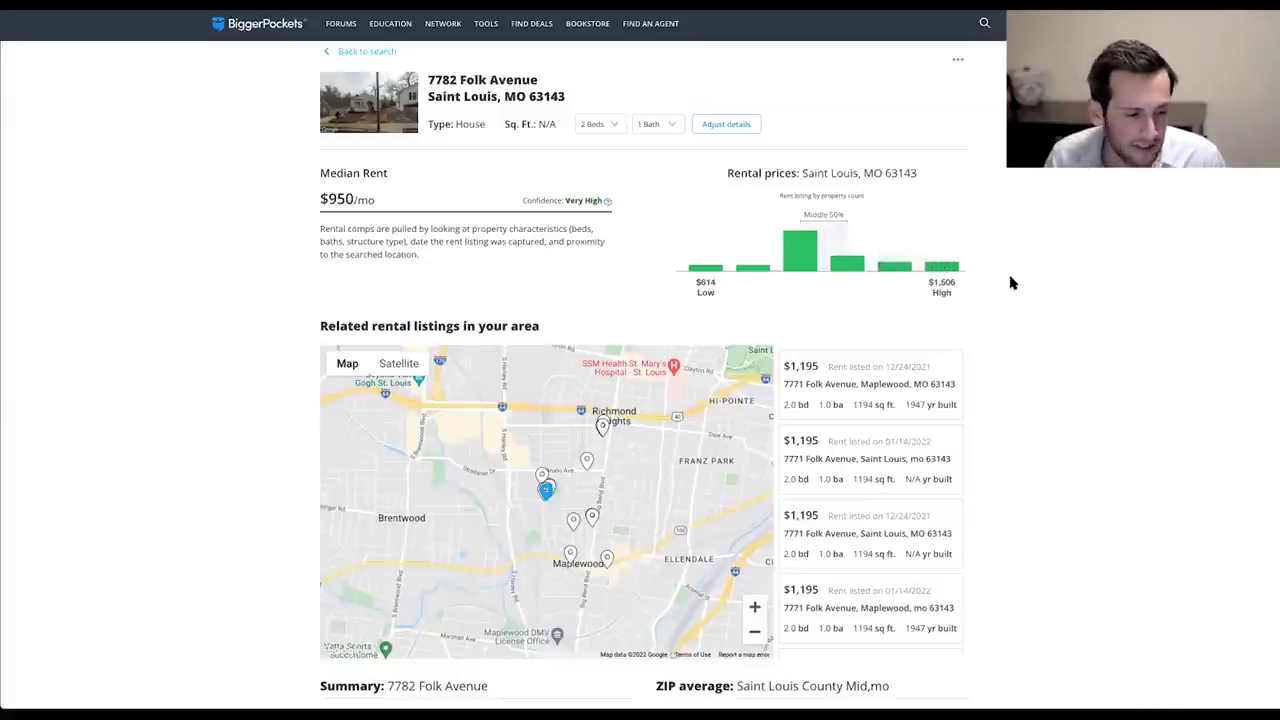
# Review the nearby $1,195 rental comps and reselect the $950 median rent.
pyautogui.scroll(-2, 1010, 280)
pyautogui.scroll(-3, 975, 291)
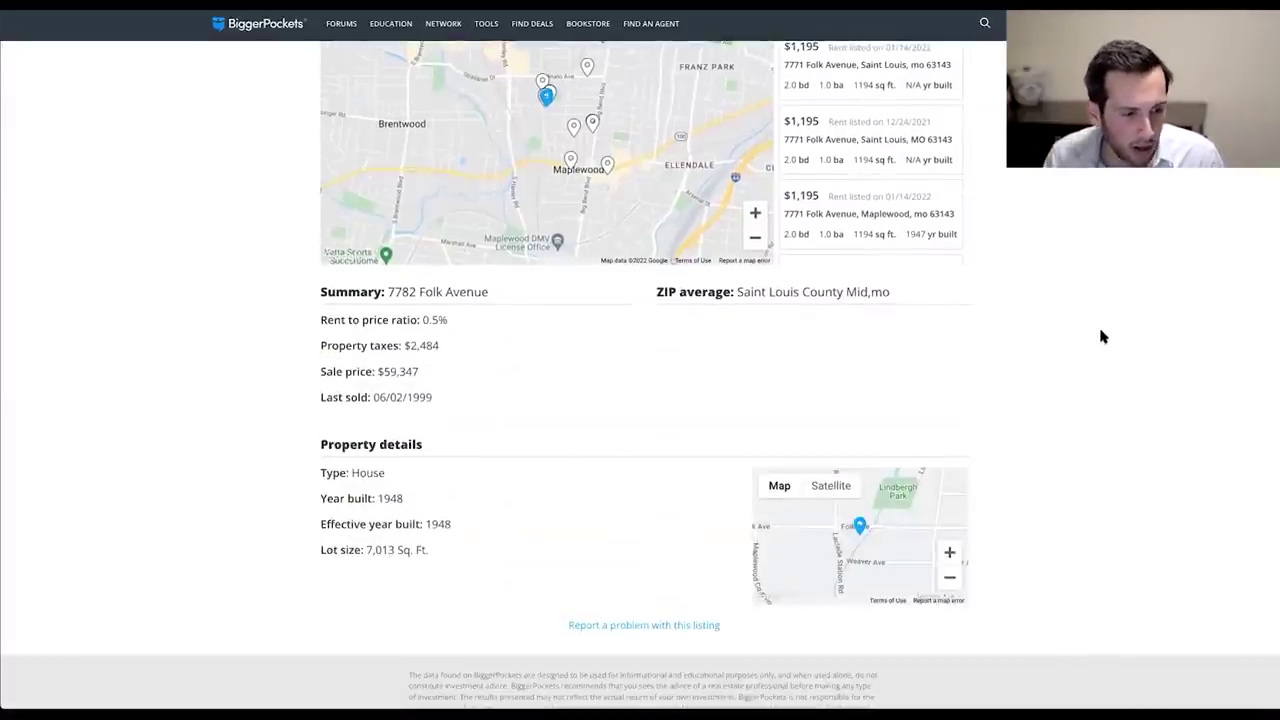
pyautogui.scroll(-1, 1098, 324)
pyautogui.scroll(4, 1089, 343)
pyautogui.scroll(2, 1048, 394)
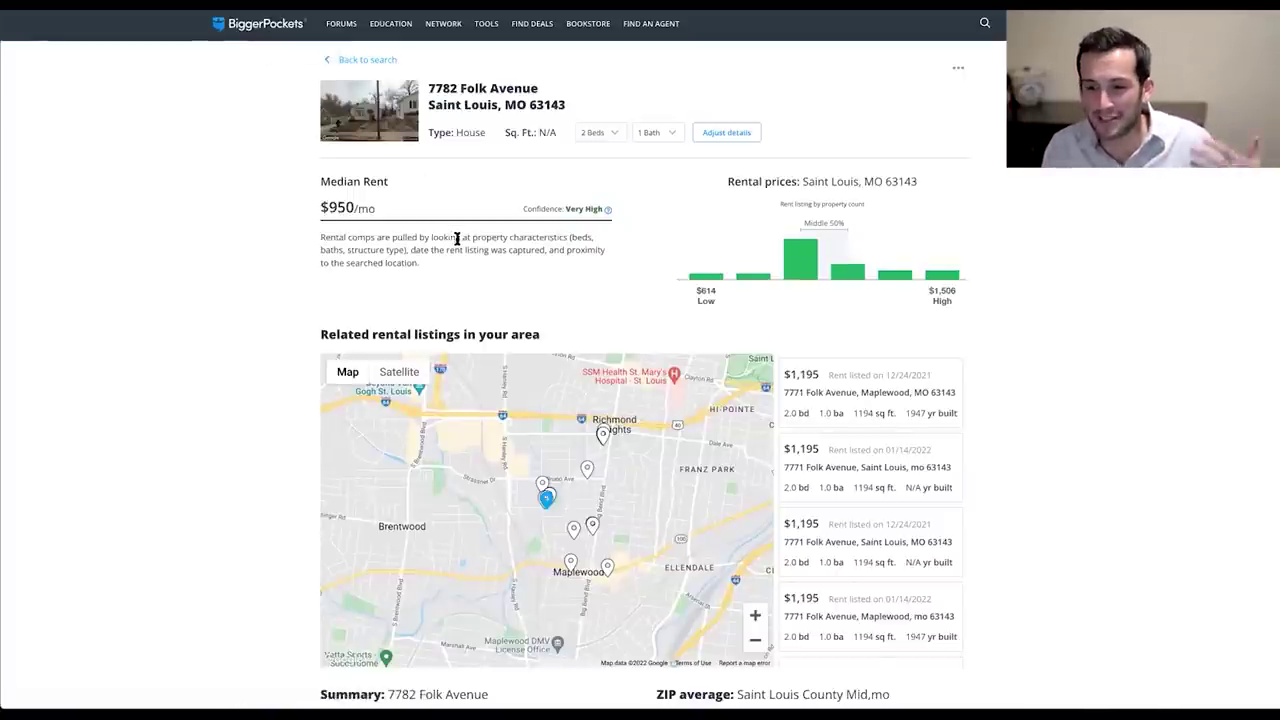
pyautogui.moveTo(312, 208); pyautogui.dragTo(356, 208)
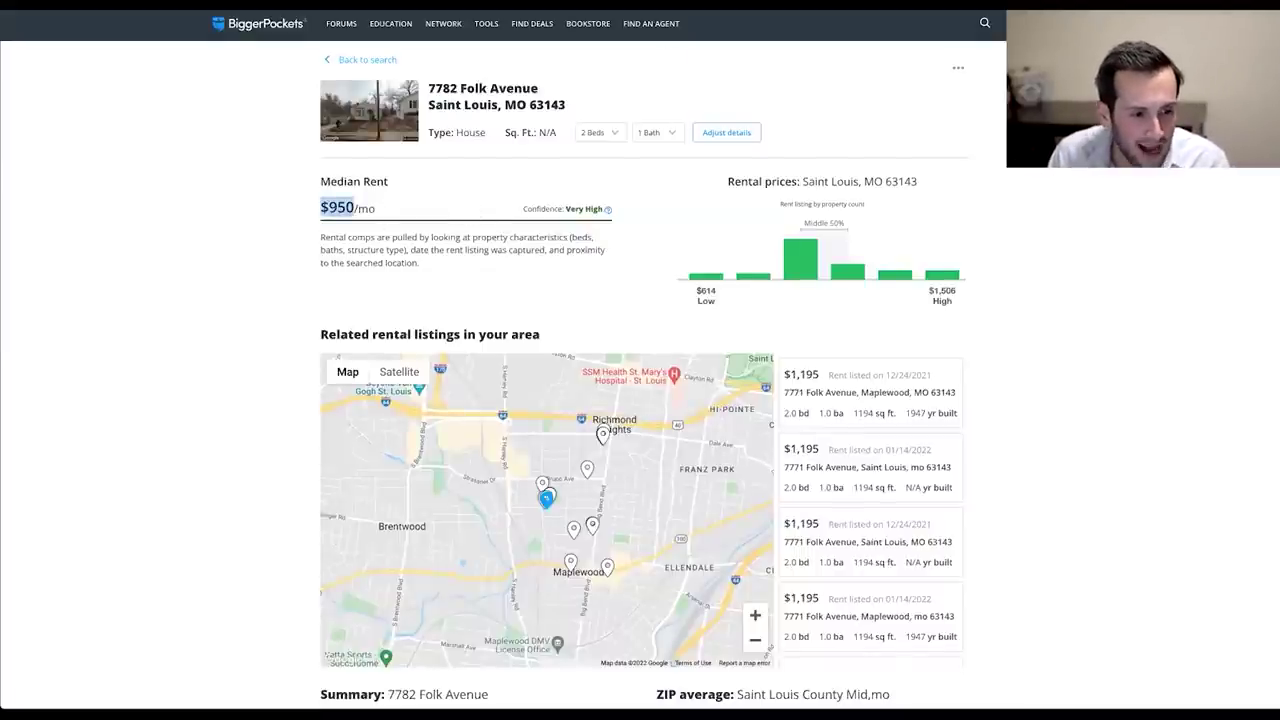
pyautogui.hotkey('ctrl', 'Tab')
# Enter 950 as the gross monthly income in the rental report.
pyautogui.write('9')
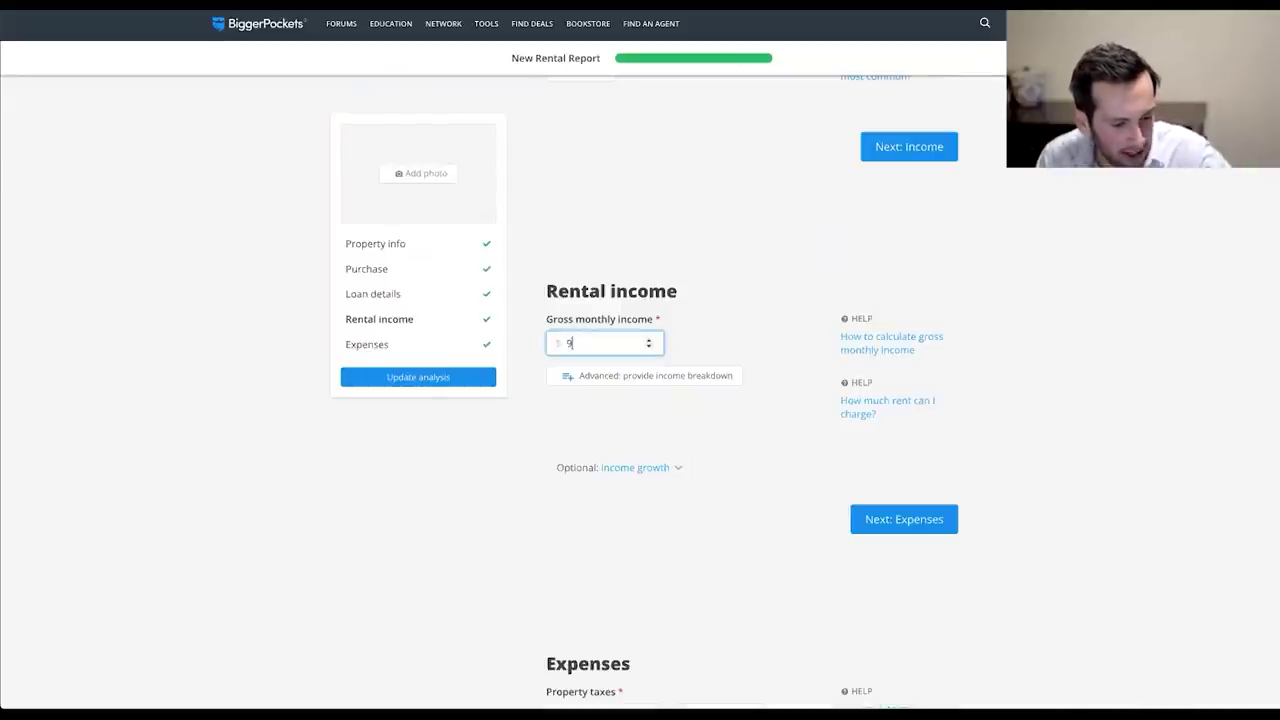
pyautogui.write('50')
pyautogui.click(705, 471)
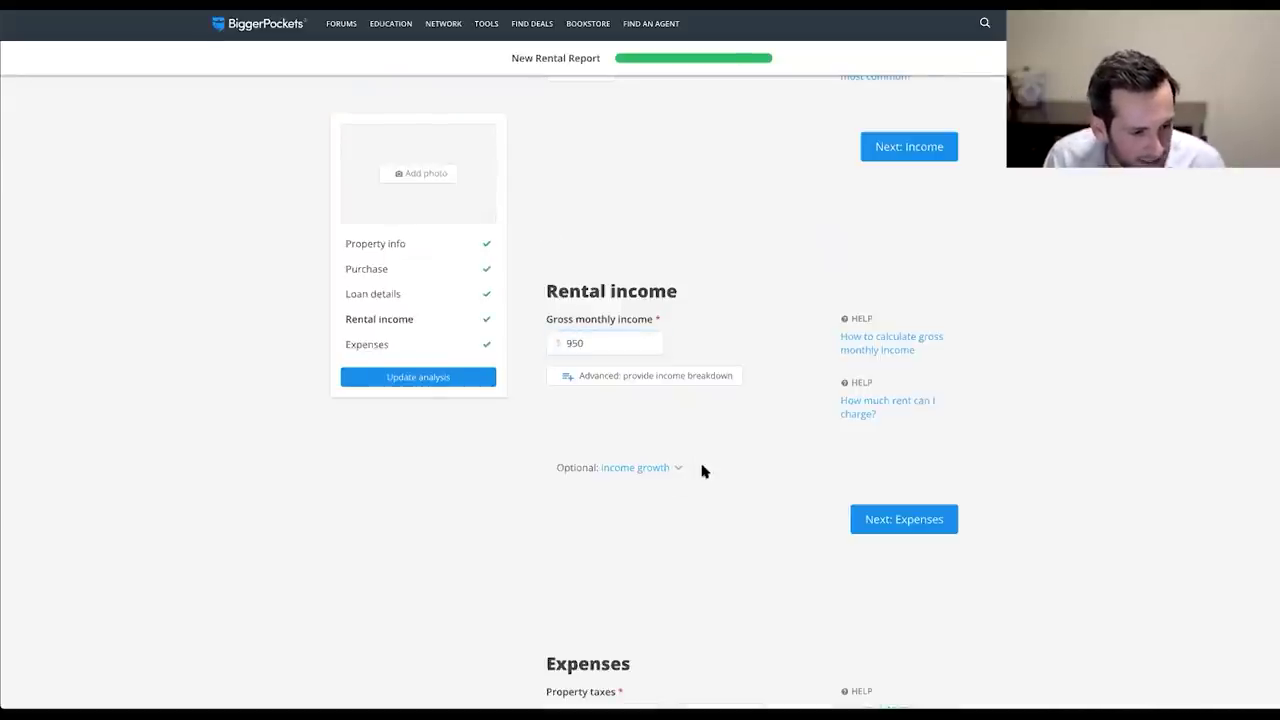
pyautogui.scroll(-1, 746, 434)
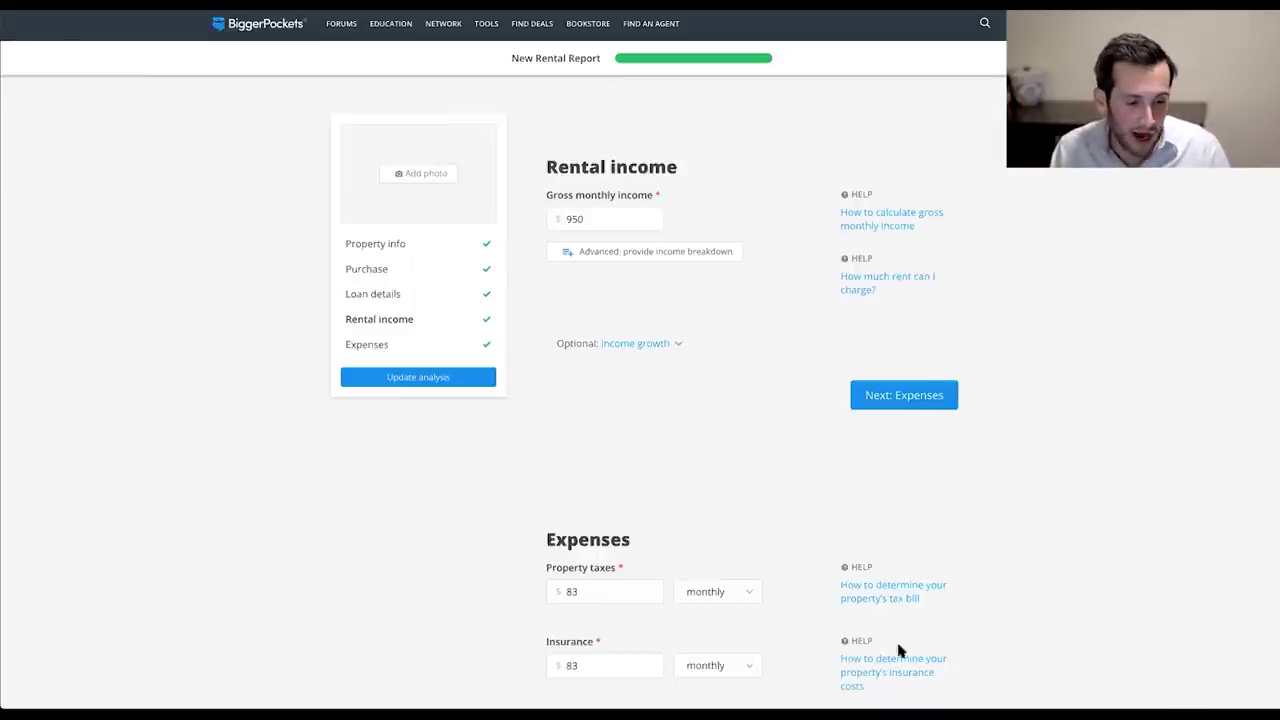
pyautogui.scroll(-2, 1040, 531)
pyautogui.doubleClick(601, 480)
pyautogui.write('77')
pyautogui.write('100')
pyautogui.doubleClick(599, 541)
pyautogui.write('84')
pyautogui.doubleClick(595, 541)
pyautogui.write('80')
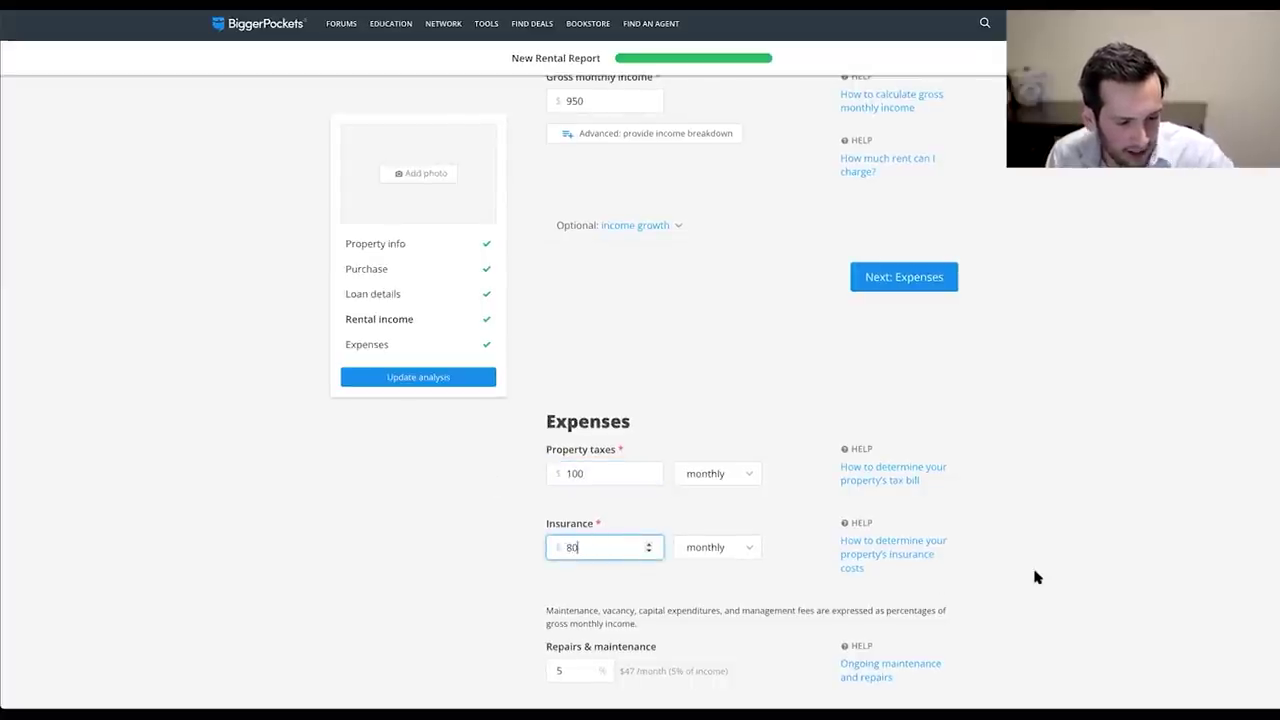
pyautogui.click(1032, 566)
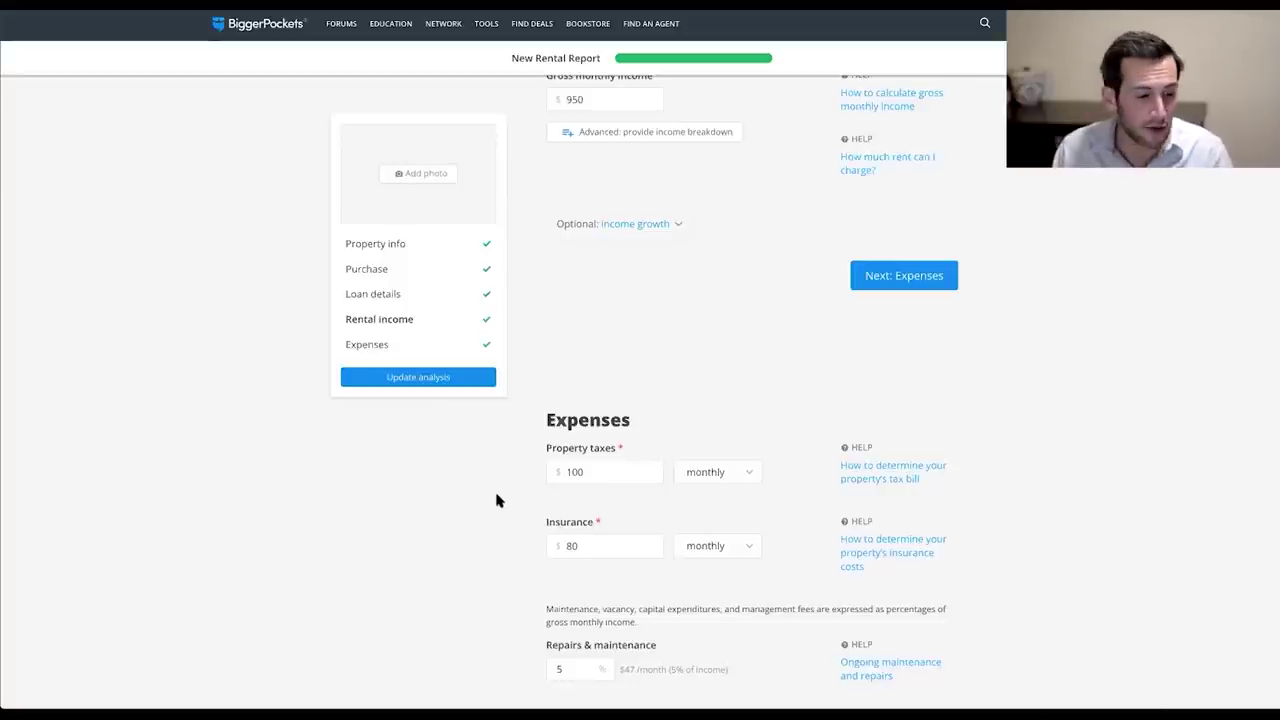
pyautogui.scroll(-1, 497, 500)
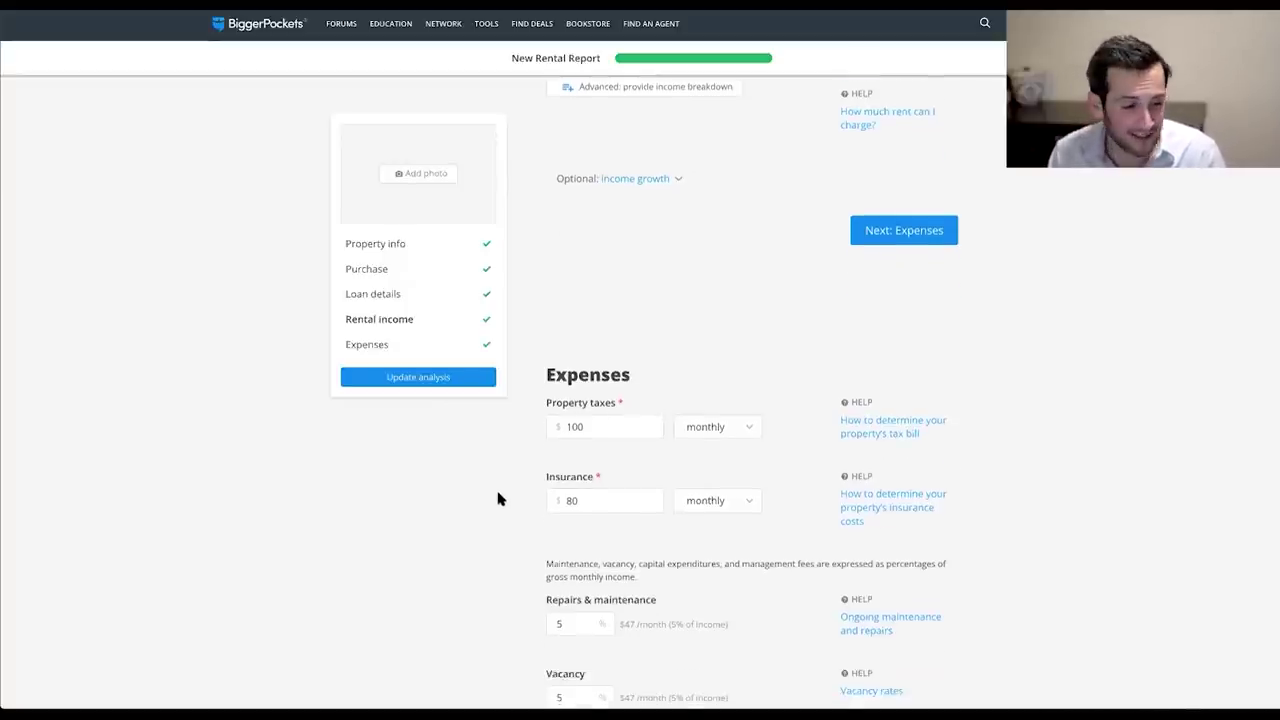
pyautogui.scroll(-2, 500, 498)
pyautogui.scroll(-2, 500, 498)
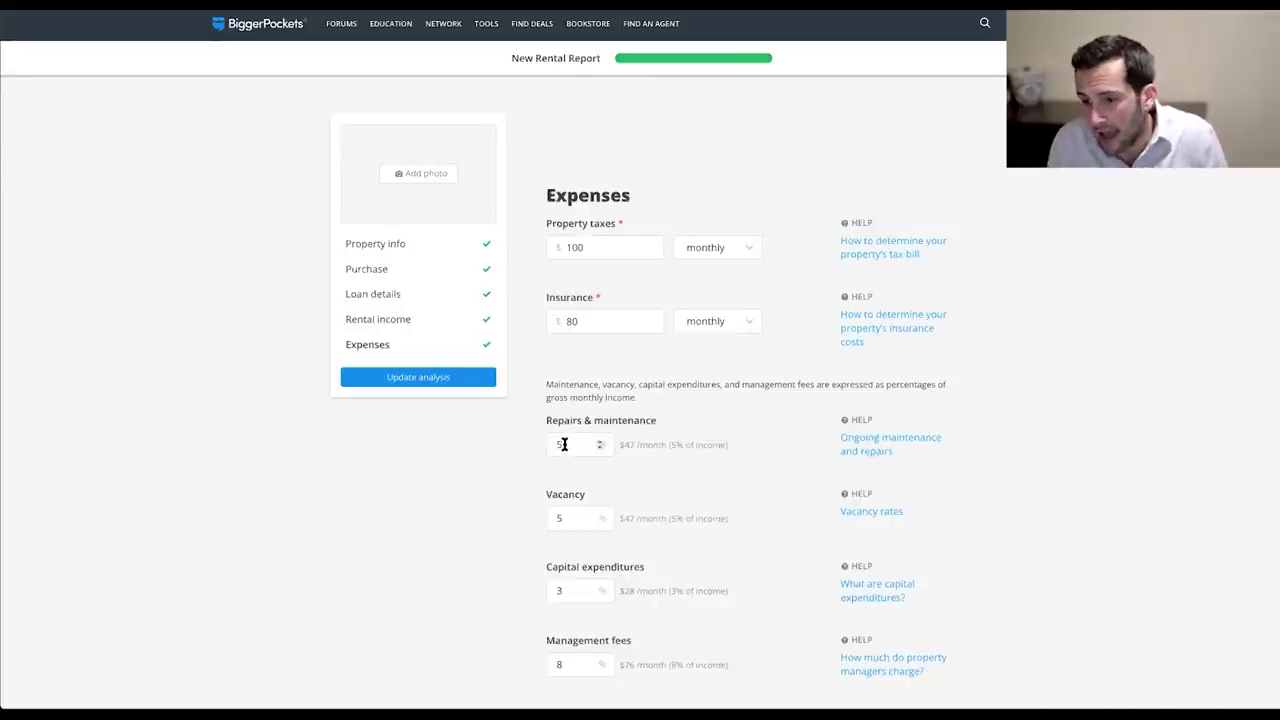
pyautogui.scroll(-2, 574, 440)
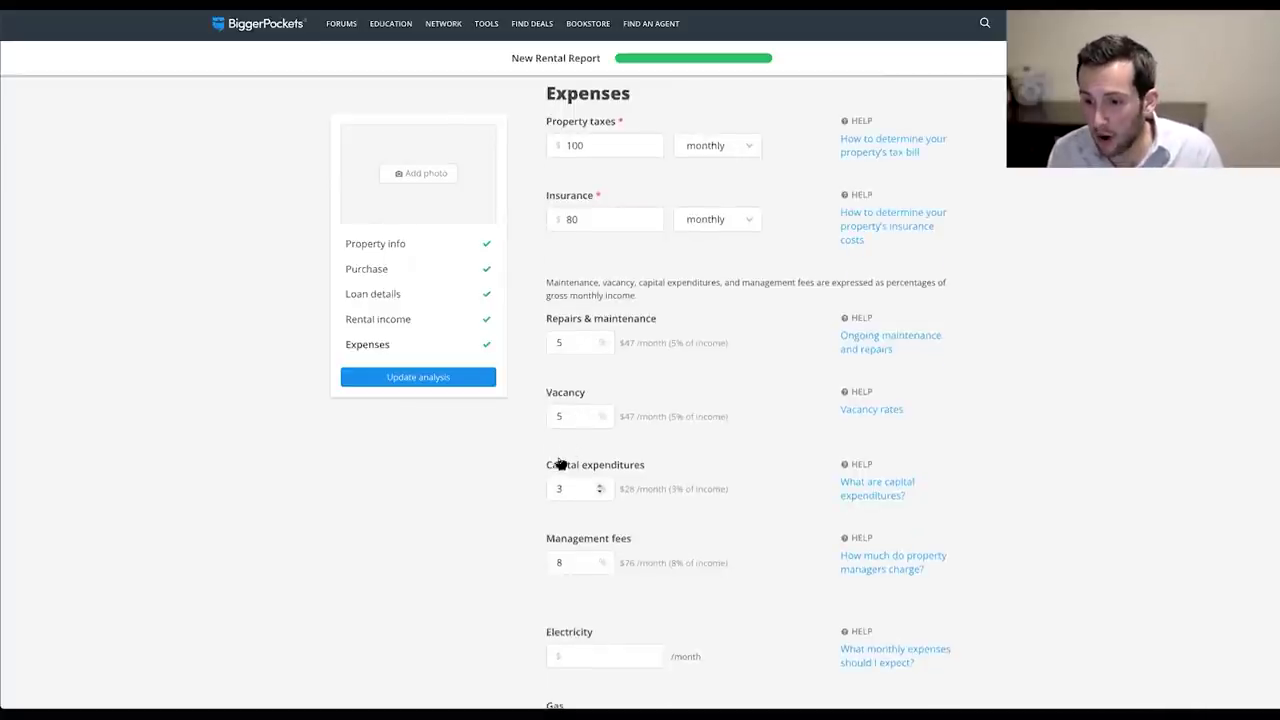
pyautogui.moveTo(570, 419); pyautogui.dragTo(548, 420)
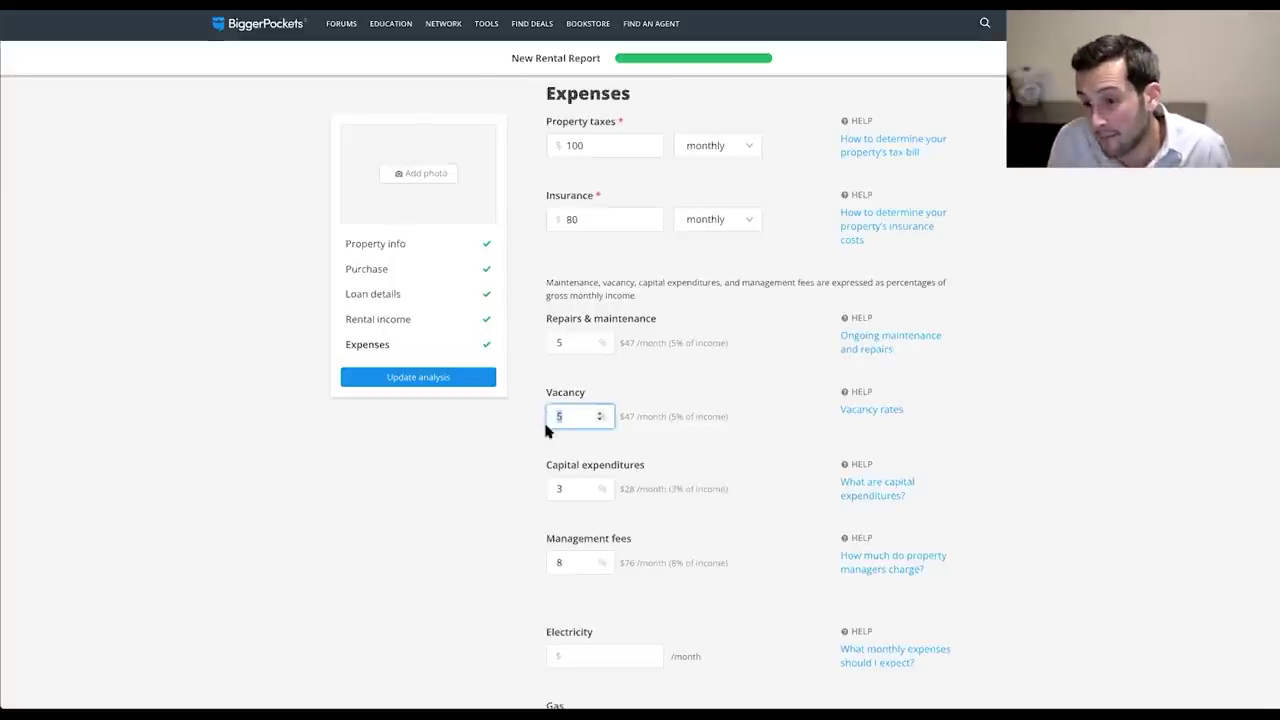
pyautogui.press('Tab')
pyautogui.press('Tab')
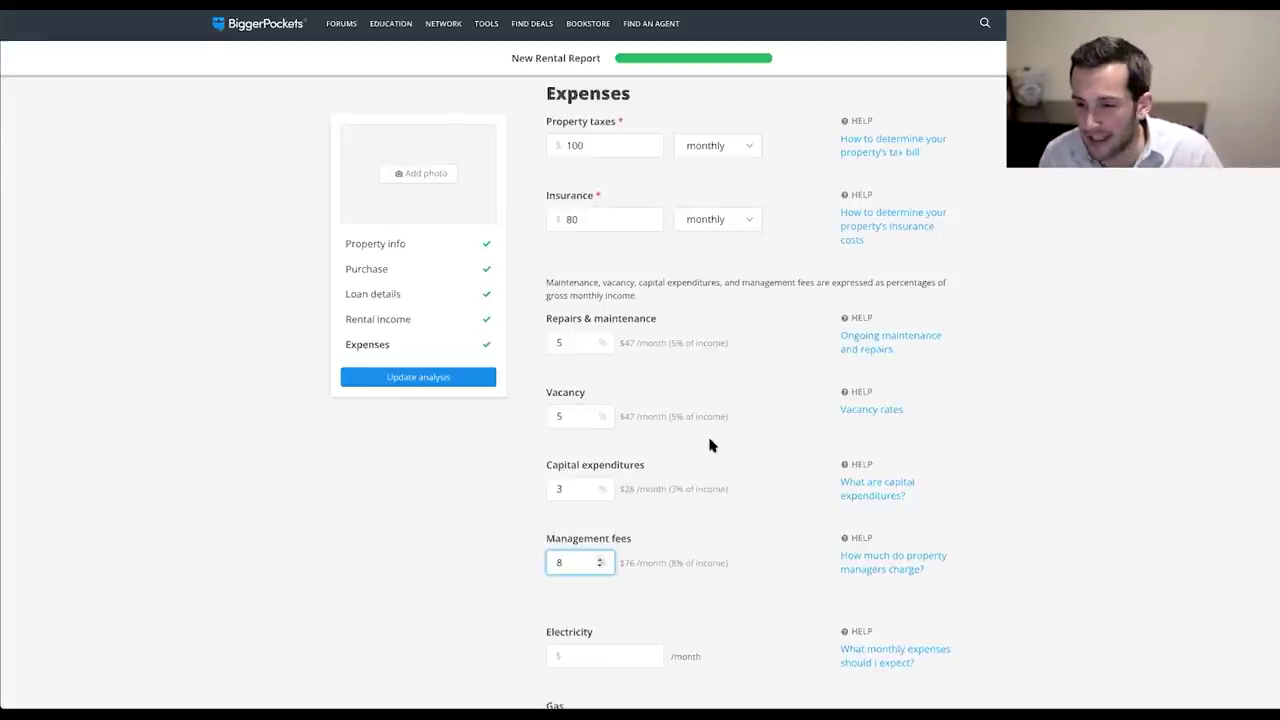
pyautogui.click(703, 500)
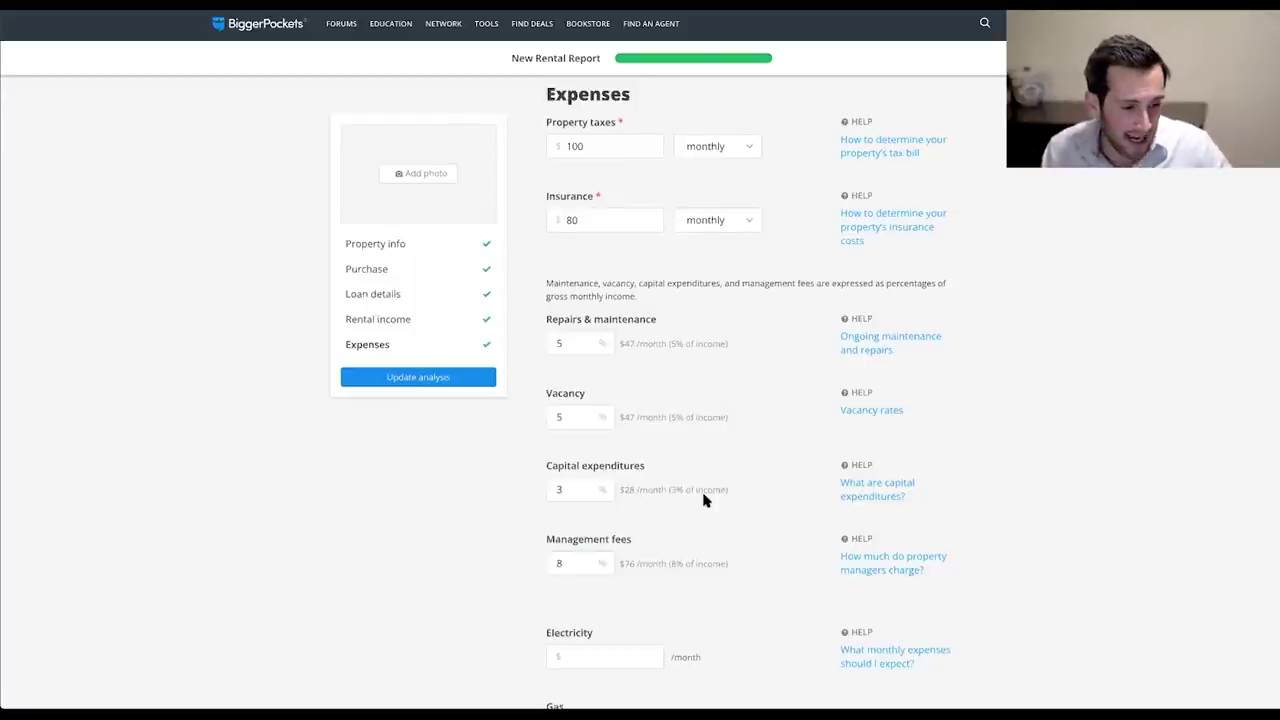
# Expand the optional expense growth and sales expenses settings below HOA fees.
pyautogui.scroll(-3, 703, 500)
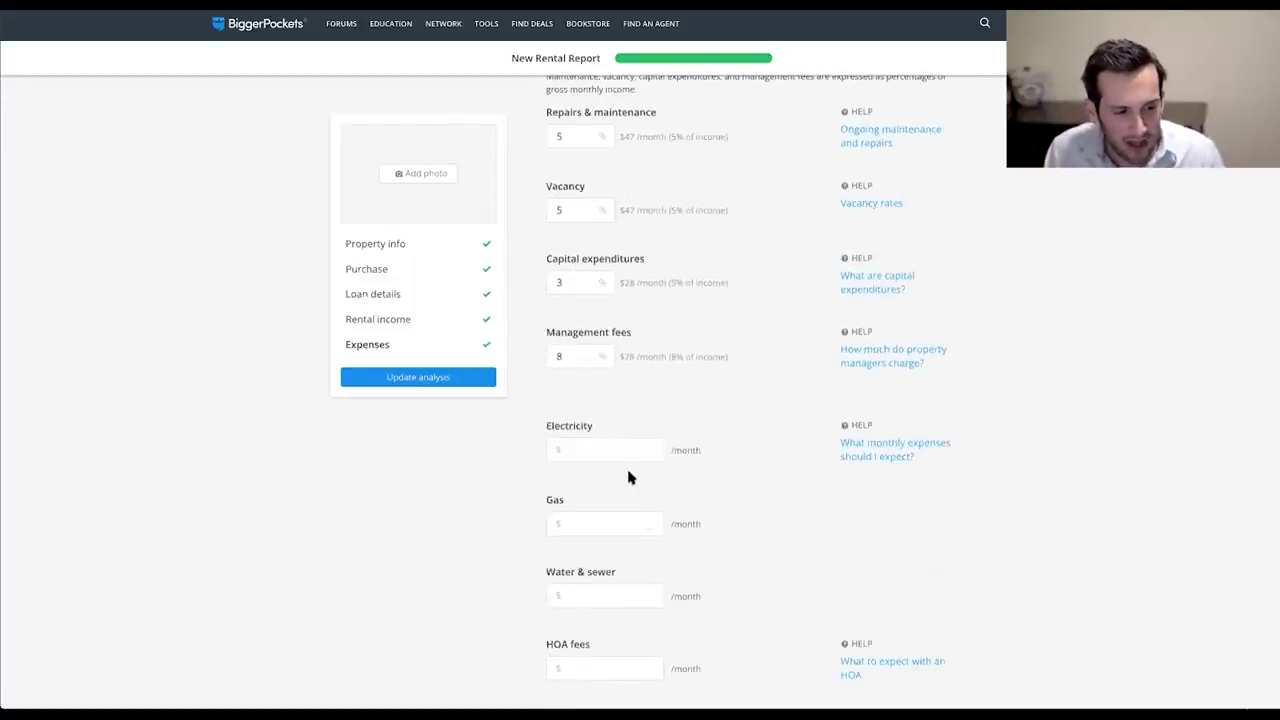
pyautogui.scroll(-1, 634, 500)
pyautogui.click(622, 582)
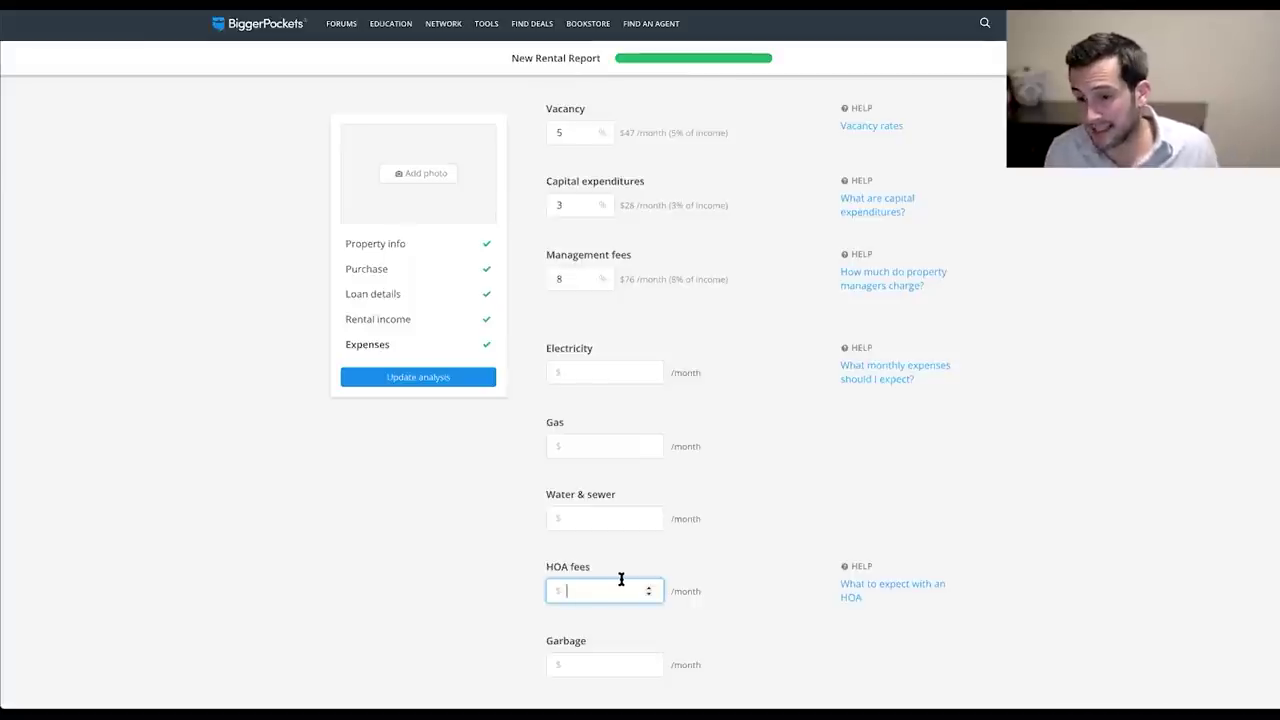
pyautogui.scroll(-1, 700, 580)
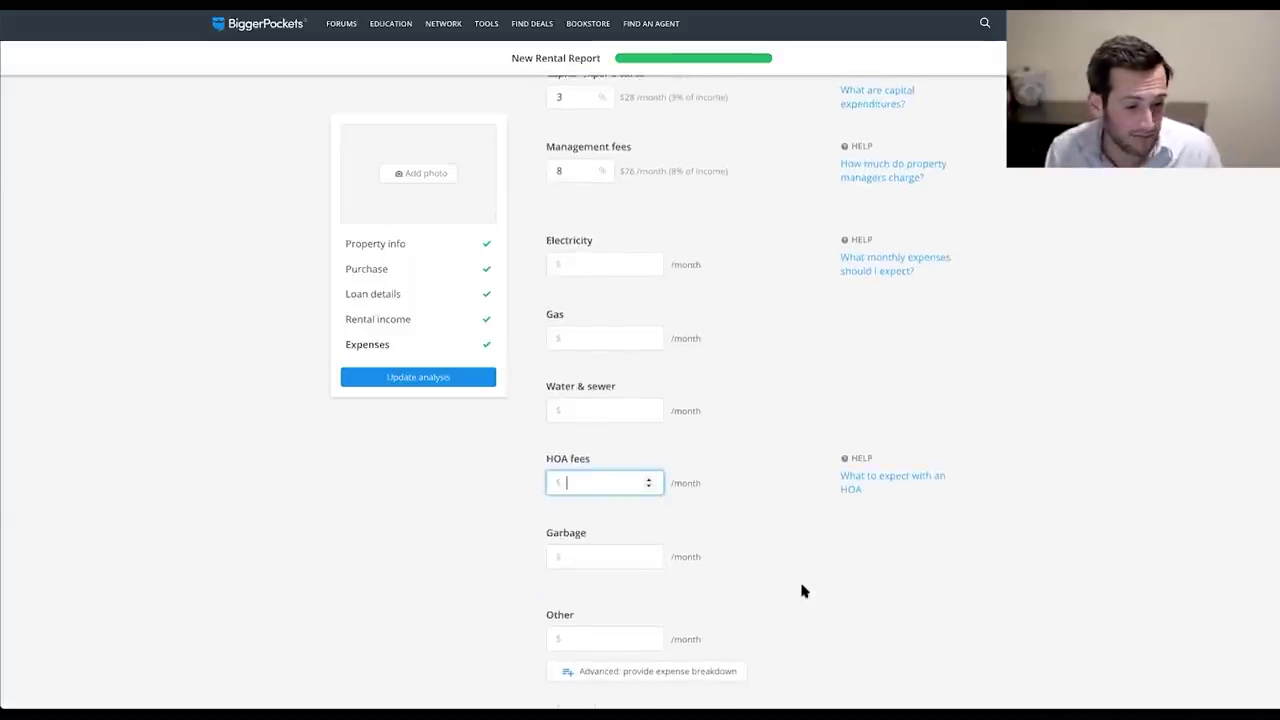
pyautogui.scroll(-1, 803, 590)
pyautogui.scroll(-2, 800, 591)
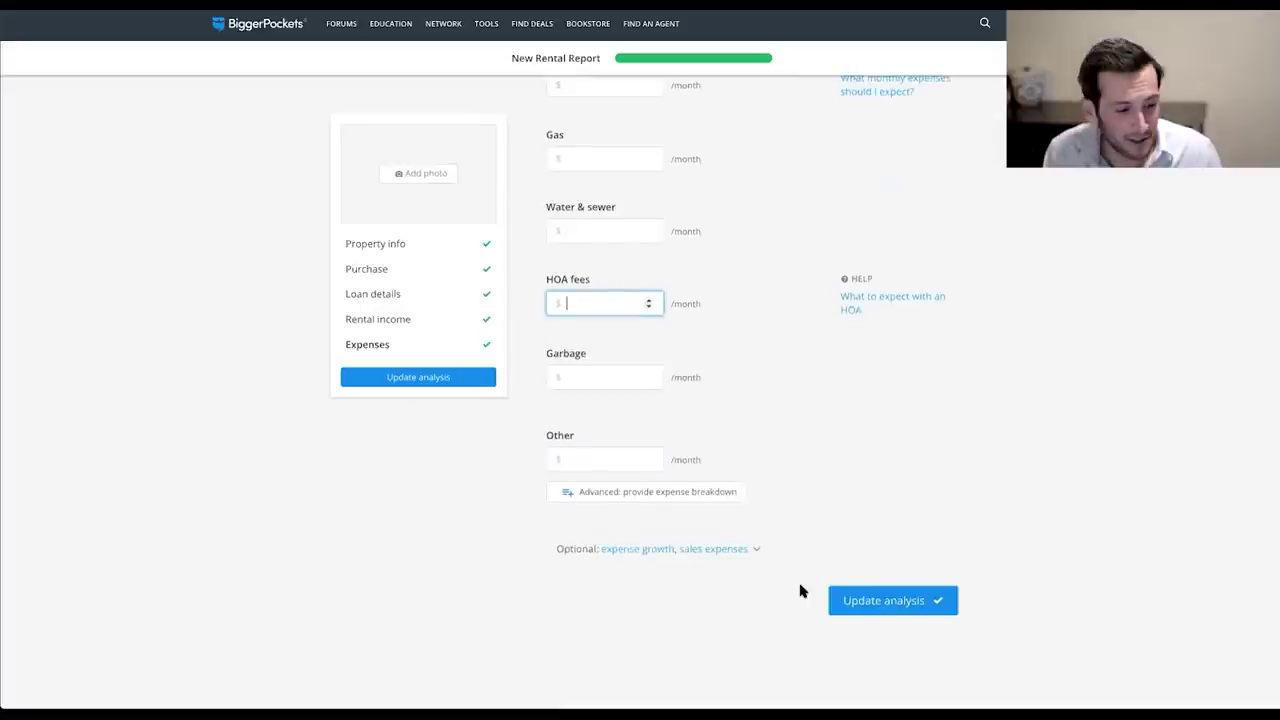
pyautogui.click(721, 553)
pyautogui.scroll(-2, 544, 487)
# Lower sales expenses from 7.5% to 5.8% and update the analysis to generate the report.
pyautogui.doubleClick(566, 463)
pyautogui.scroll(-1, 713, 483)
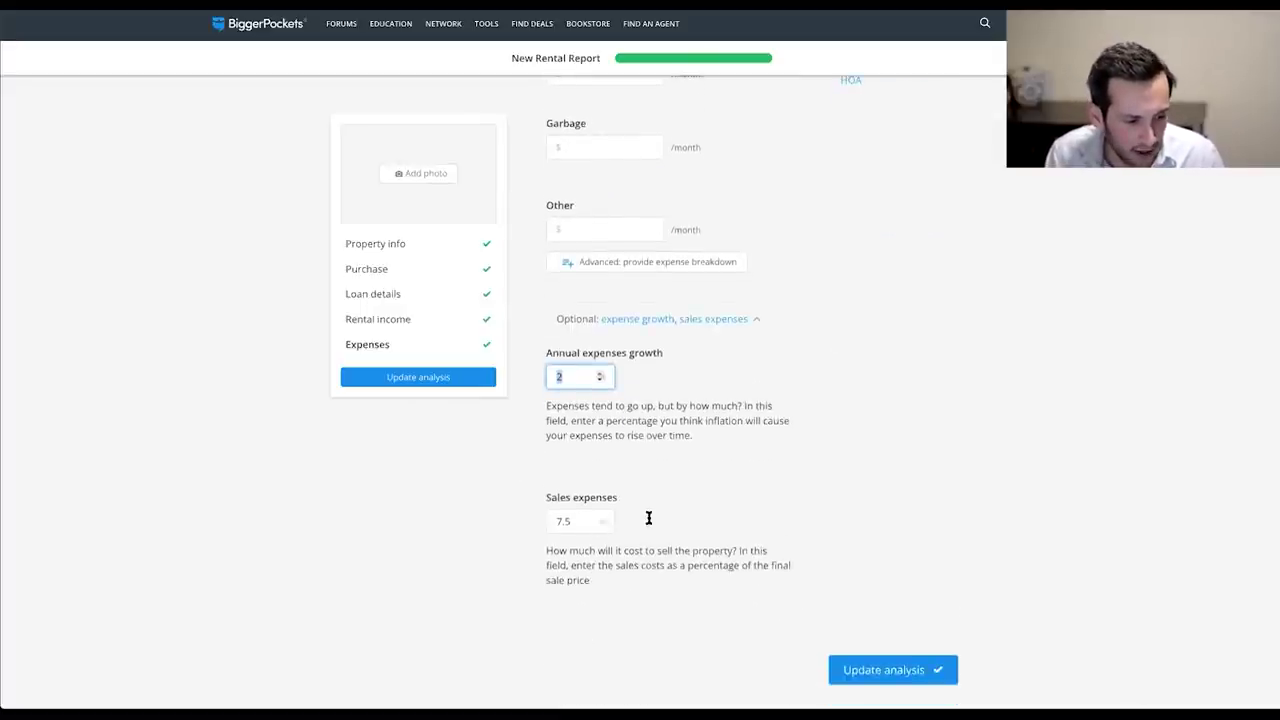
pyautogui.doubleClick(566, 522)
pyautogui.write('5.8')
pyautogui.click(906, 528)
pyautogui.scroll(10, 906, 528)
pyautogui.scroll(-10, 899, 547)
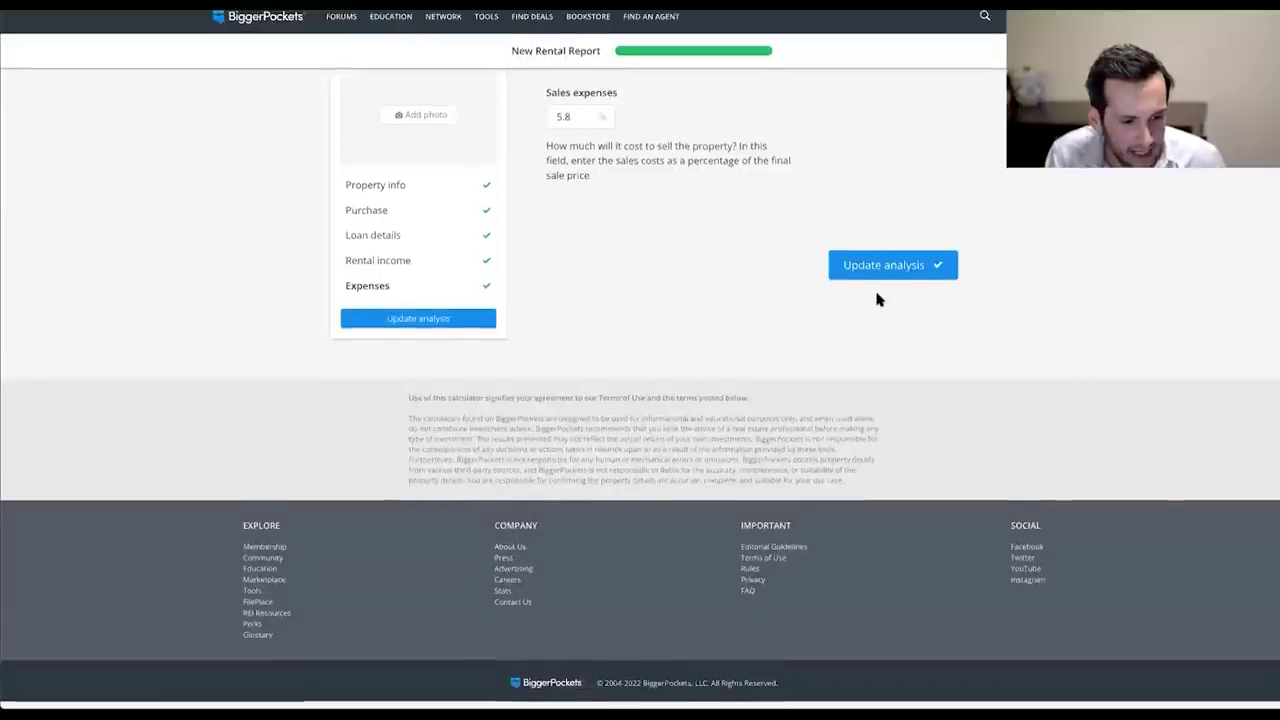
pyautogui.click(883, 289)
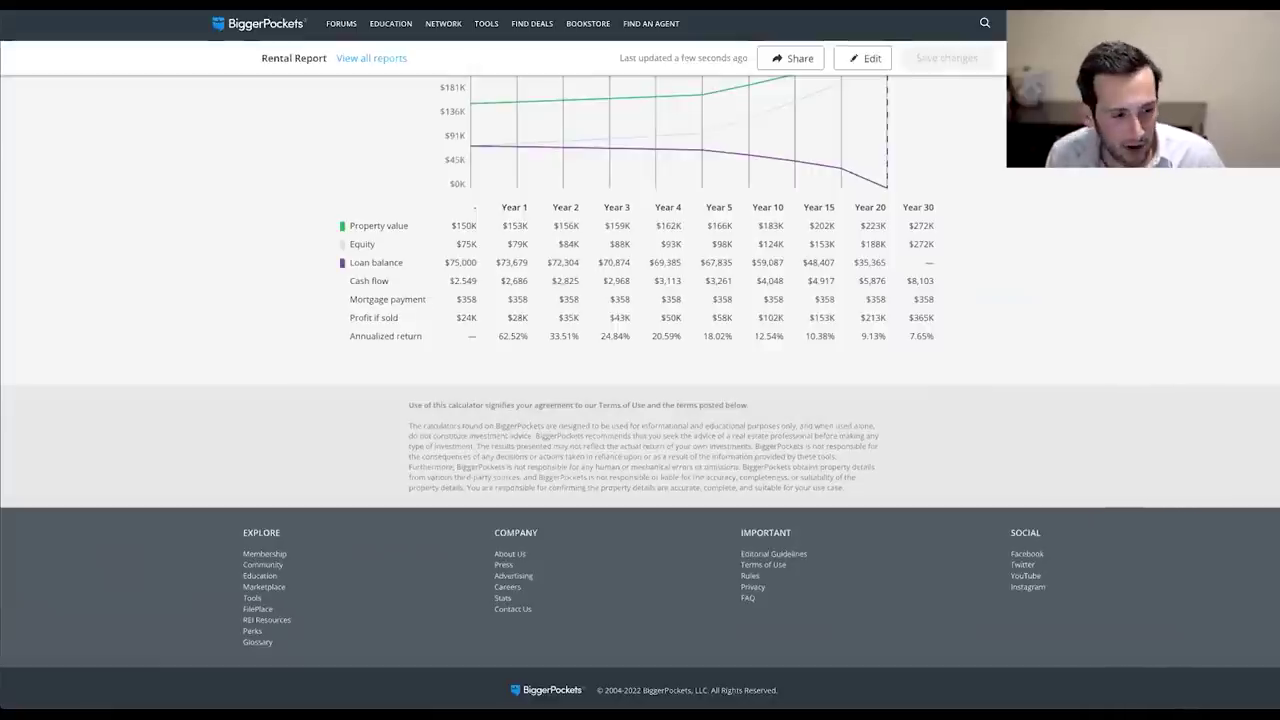
pyautogui.scroll(15, 169, 460)
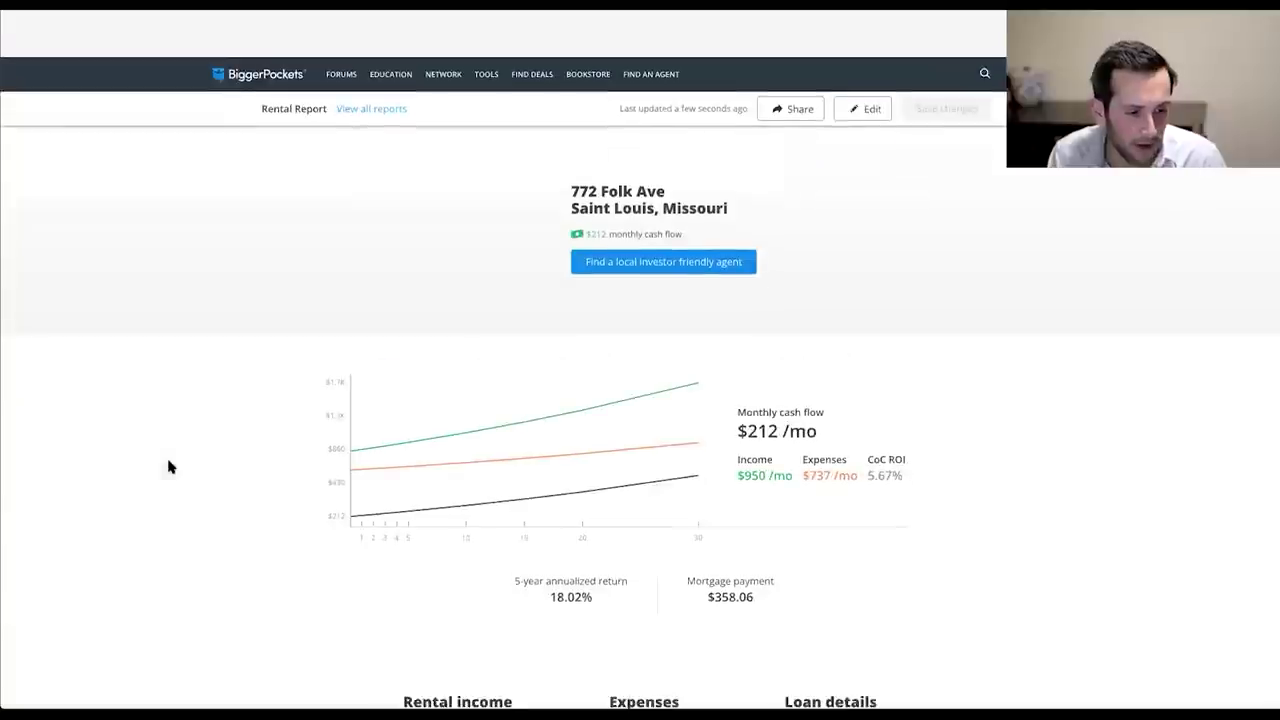
pyautogui.scroll(-1, 174, 460)
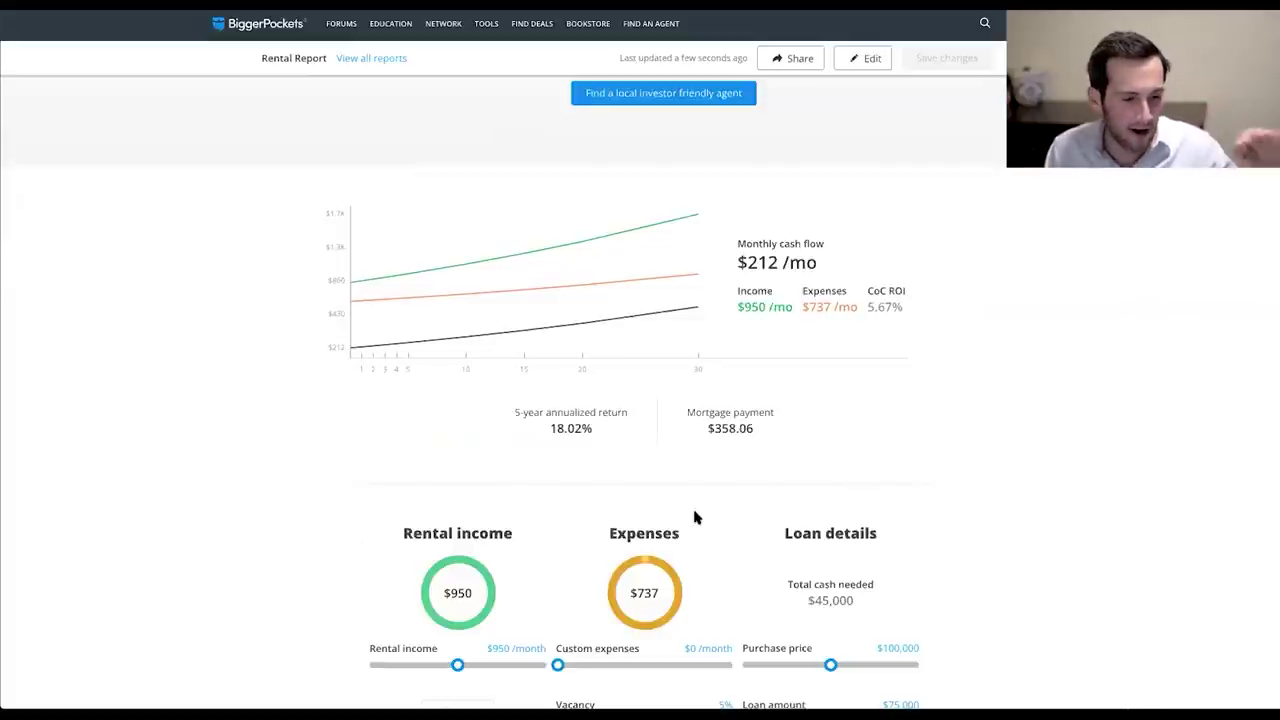
pyautogui.scroll(1, 766, 423)
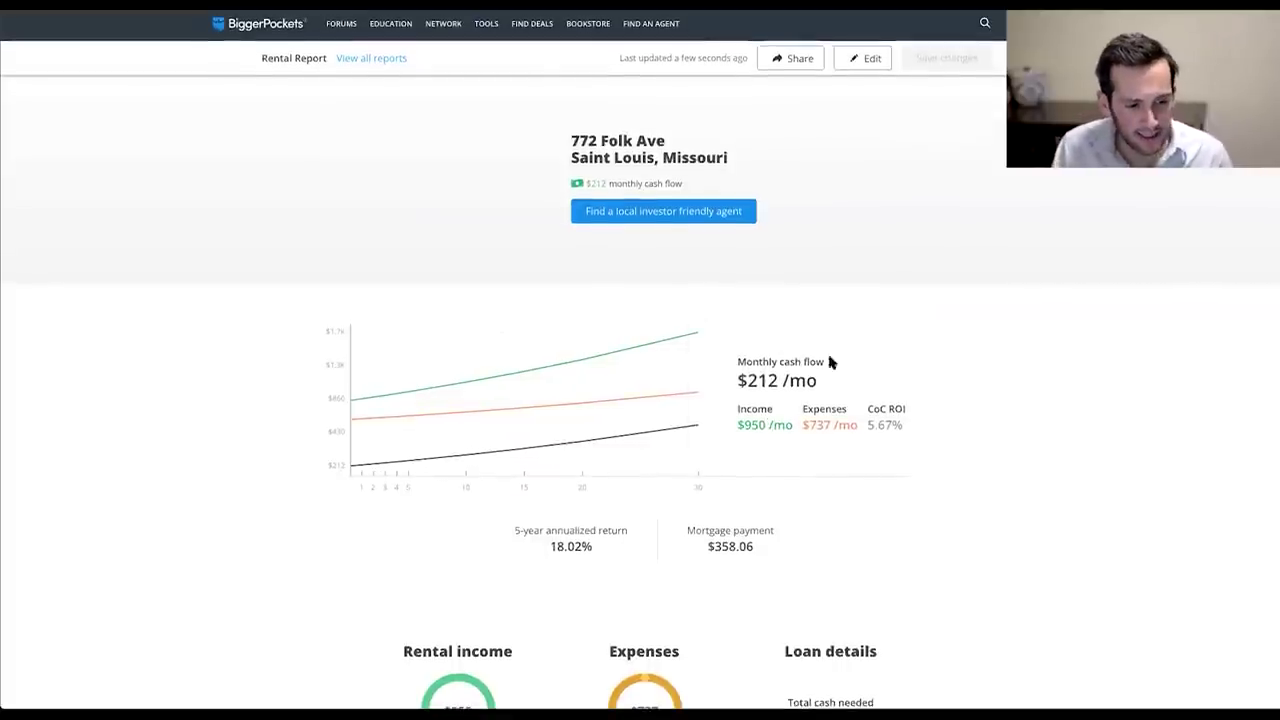
pyautogui.moveTo(834, 400); pyautogui.dragTo(709, 380)
pyautogui.click(872, 388)
pyautogui.moveTo(872, 388); pyautogui.dragTo(700, 374)
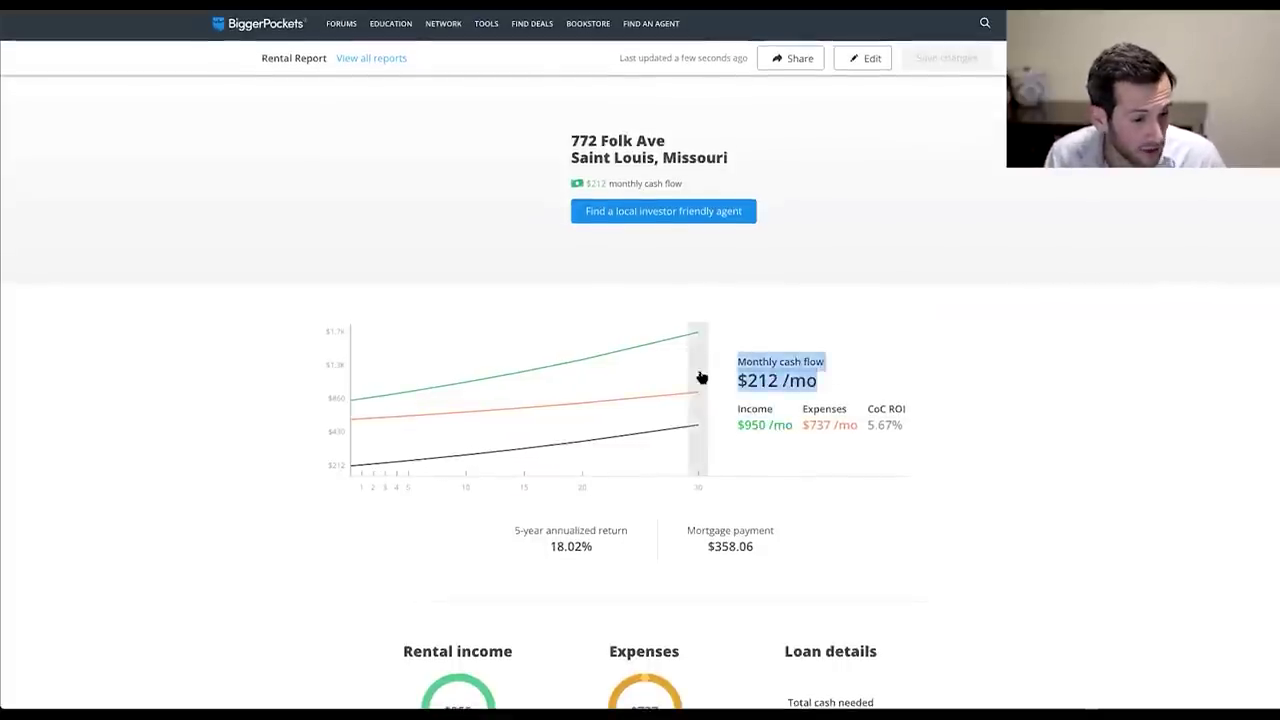
pyautogui.click(994, 403)
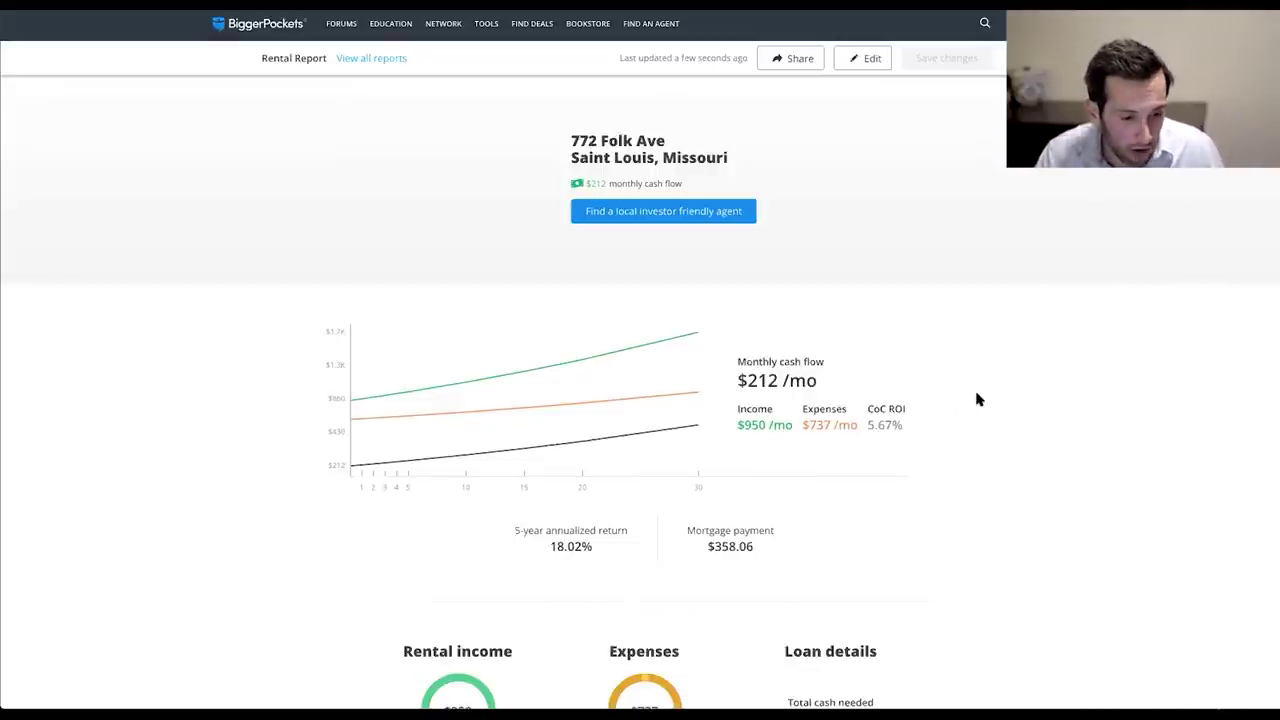
pyautogui.moveTo(867, 425); pyautogui.dragTo(896, 425)
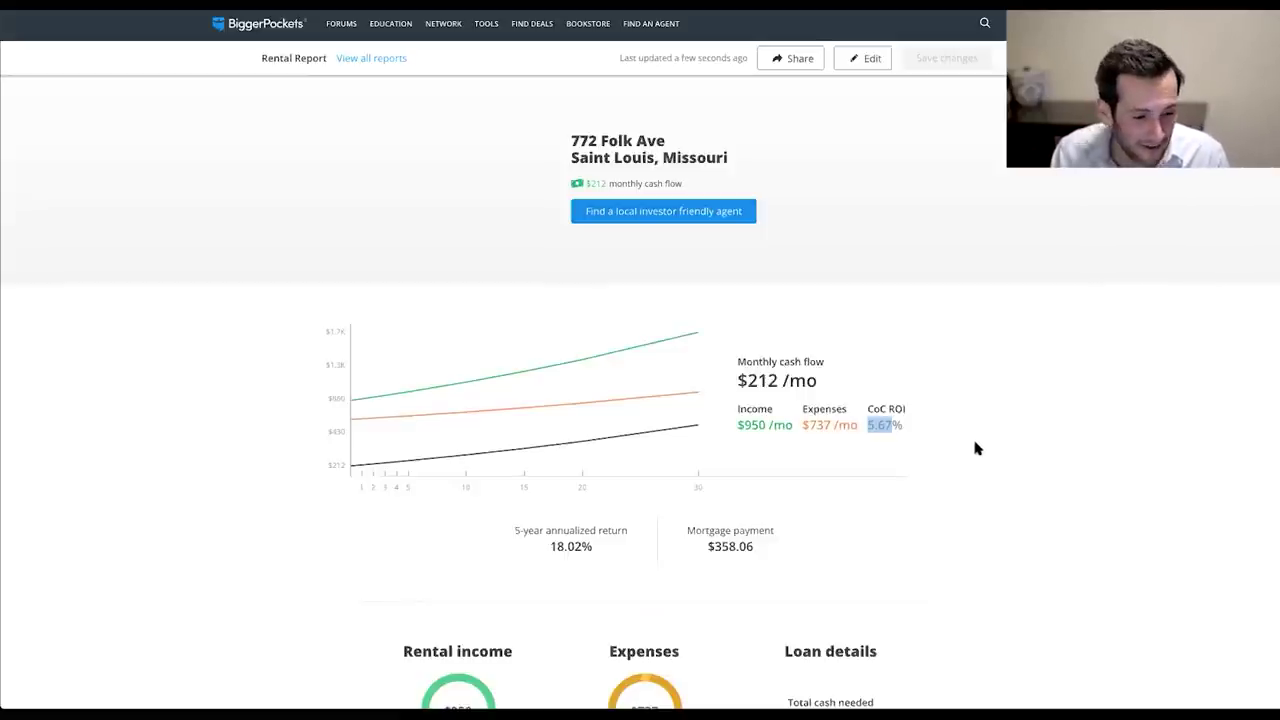
pyautogui.scroll(-1, 972, 445)
pyautogui.scroll(-2, 972, 452)
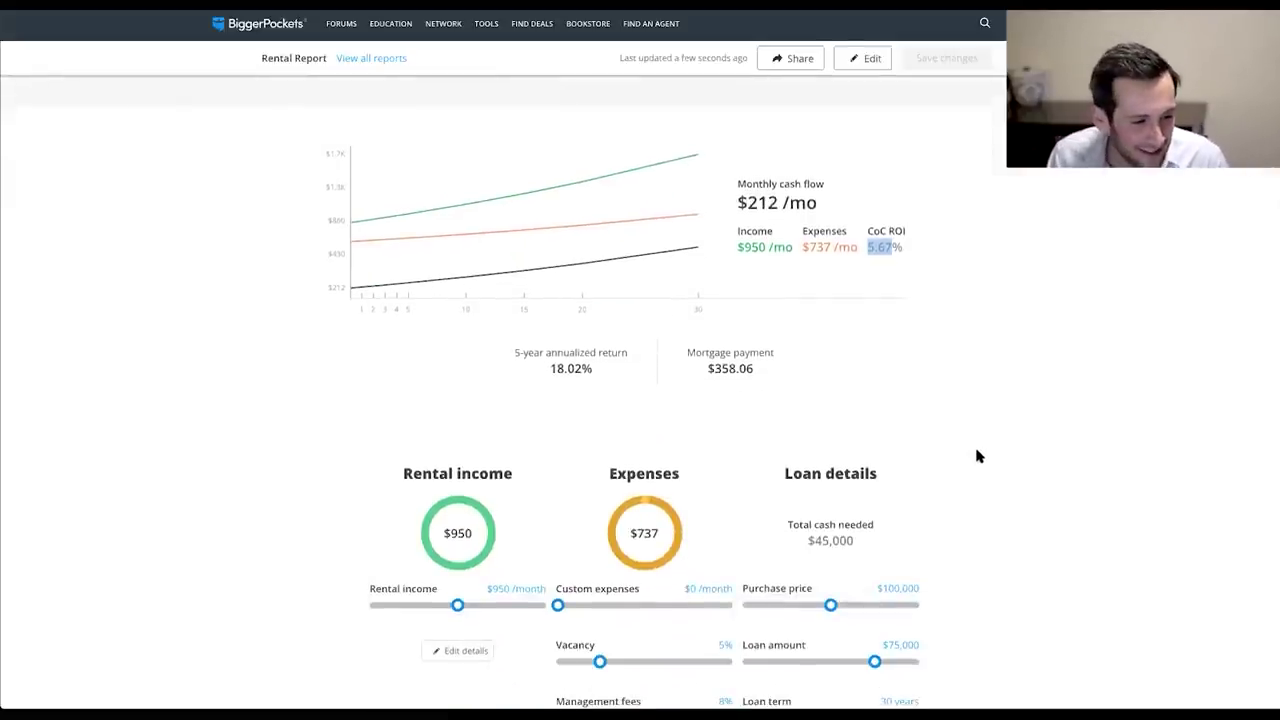
pyautogui.scroll(2, 408, 514)
pyautogui.moveTo(549, 466); pyautogui.dragTo(585, 467)
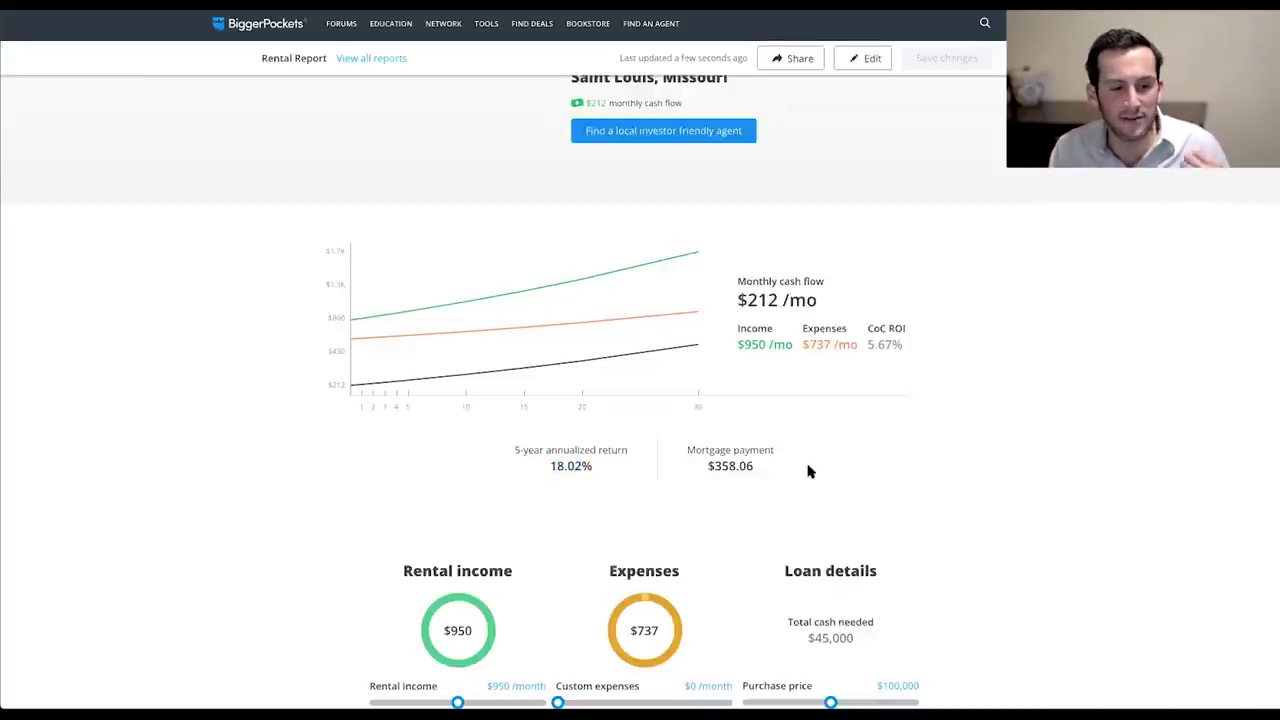
pyautogui.scroll(1, 791, 420)
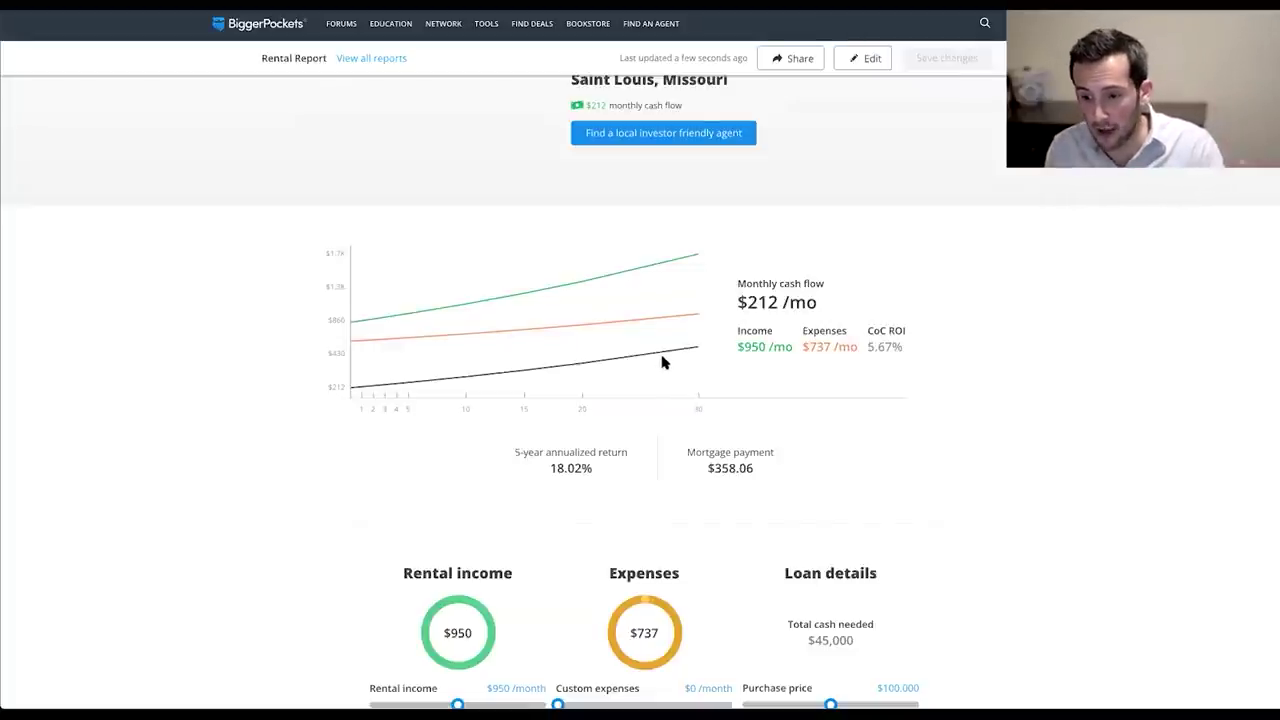
pyautogui.scroll(1, 726, 444)
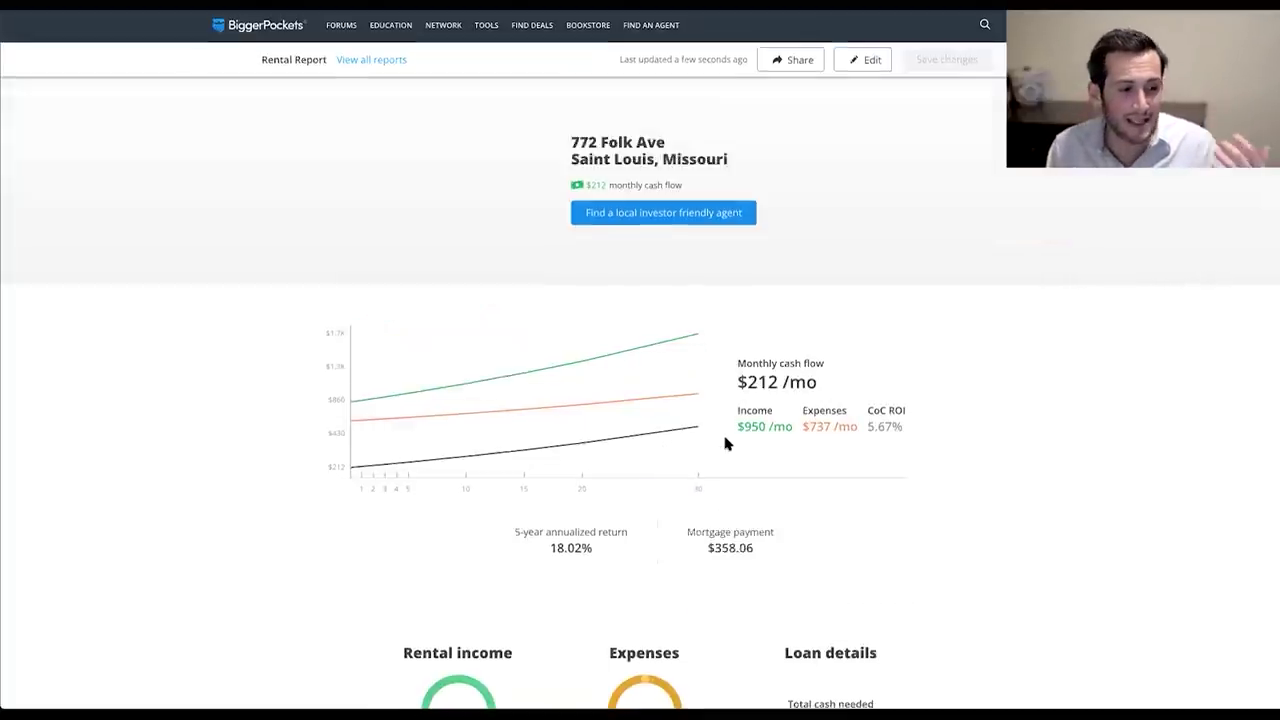